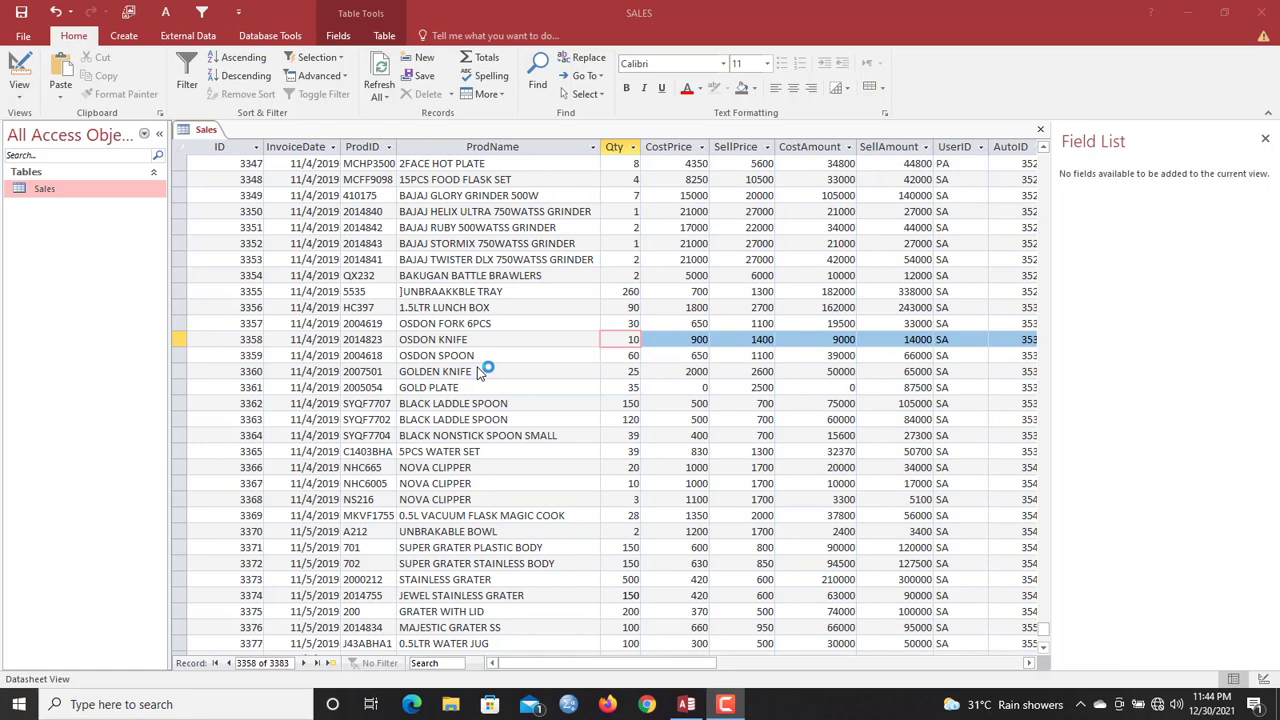
Step: Examine the fields of the Sales table, including InvoiceDate, ProdID, ProdName, CostPrice and SellPrice
mouse_move(580, 663)
left_mouse_down()
mouse_move(768, 663)
mouse_move(590, 663)
left_mouse_up()
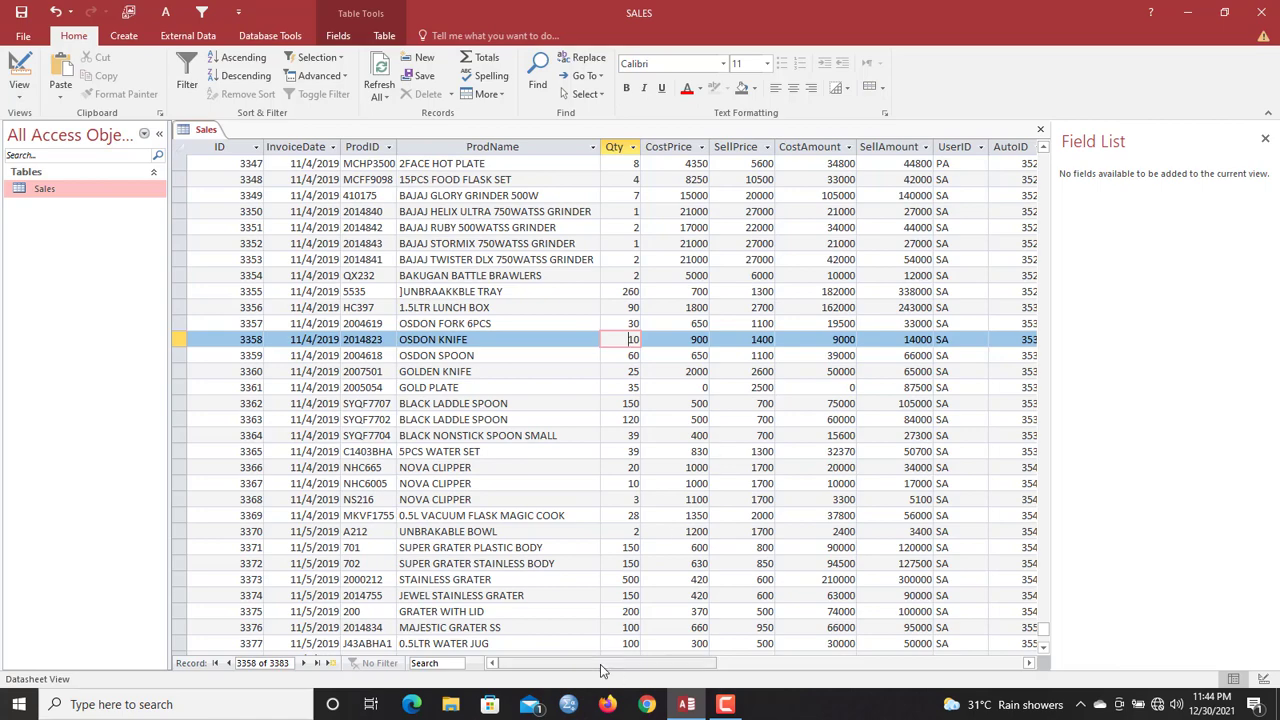
left_click_drag(626, 664, 437, 688)
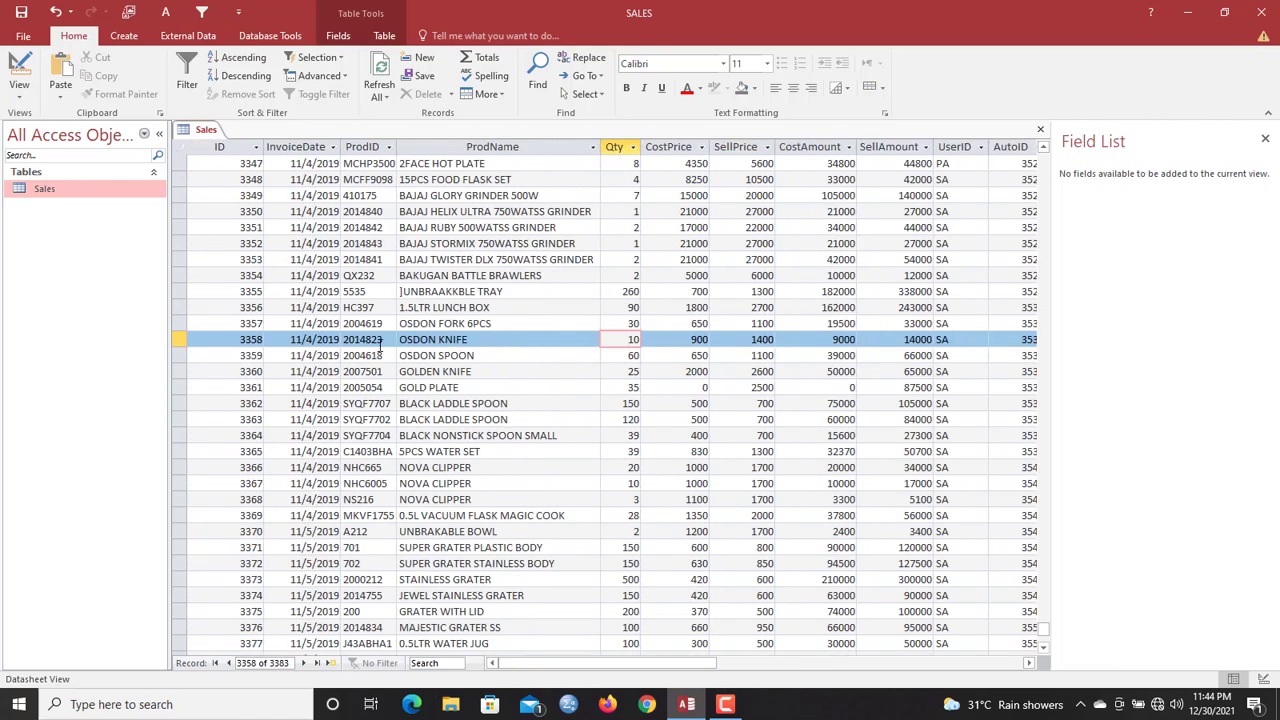
key("ctrl+a")
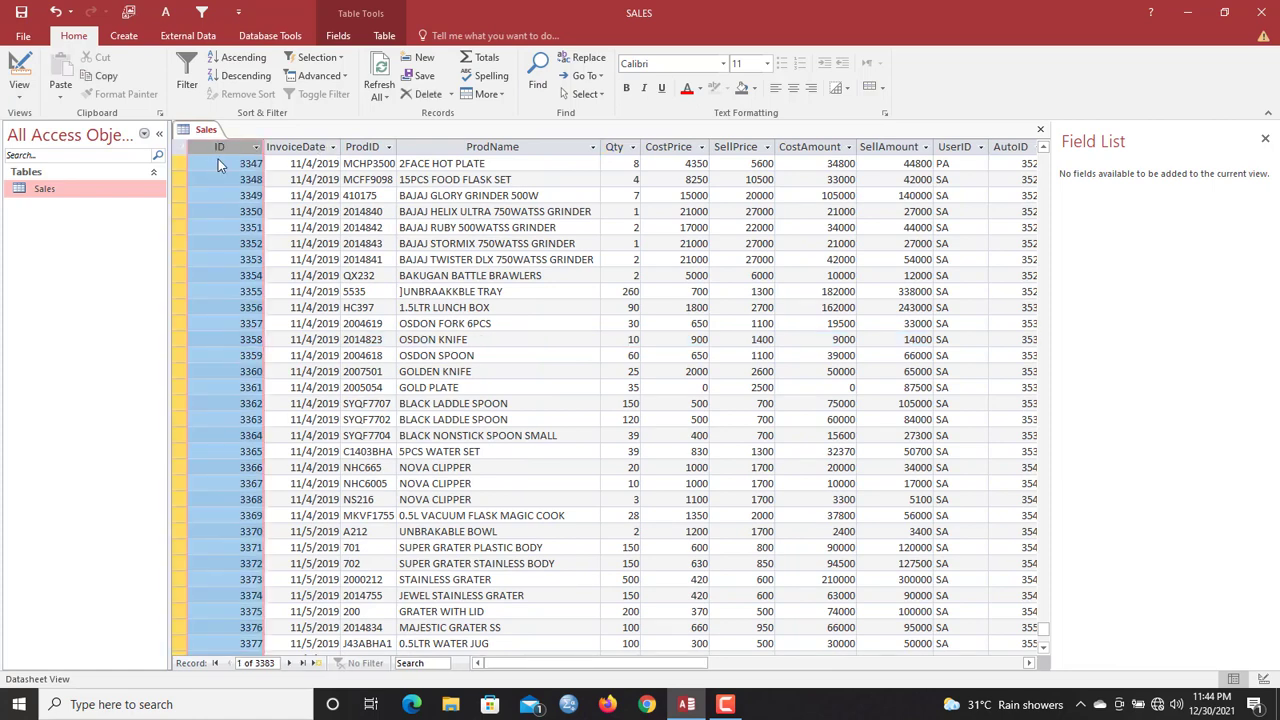
left_click(316, 147)
left_click(375, 147)
left_click(513, 147)
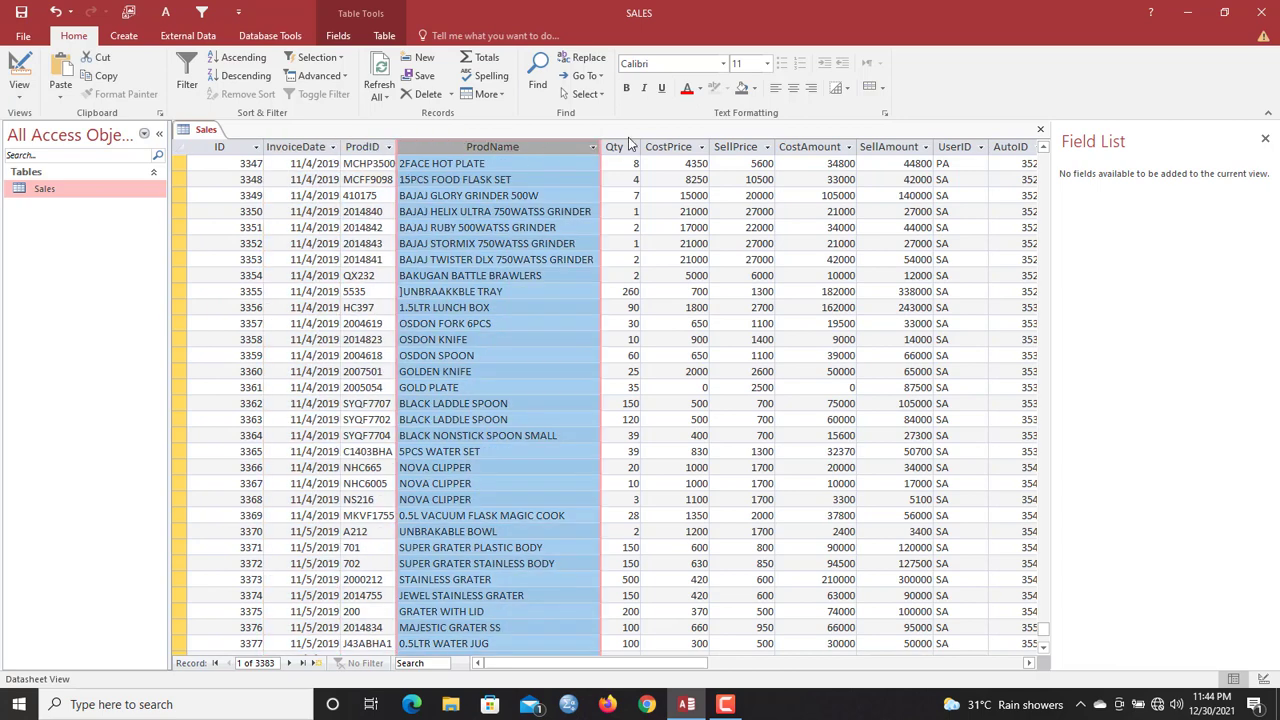
left_click(672, 147)
left_click(736, 147)
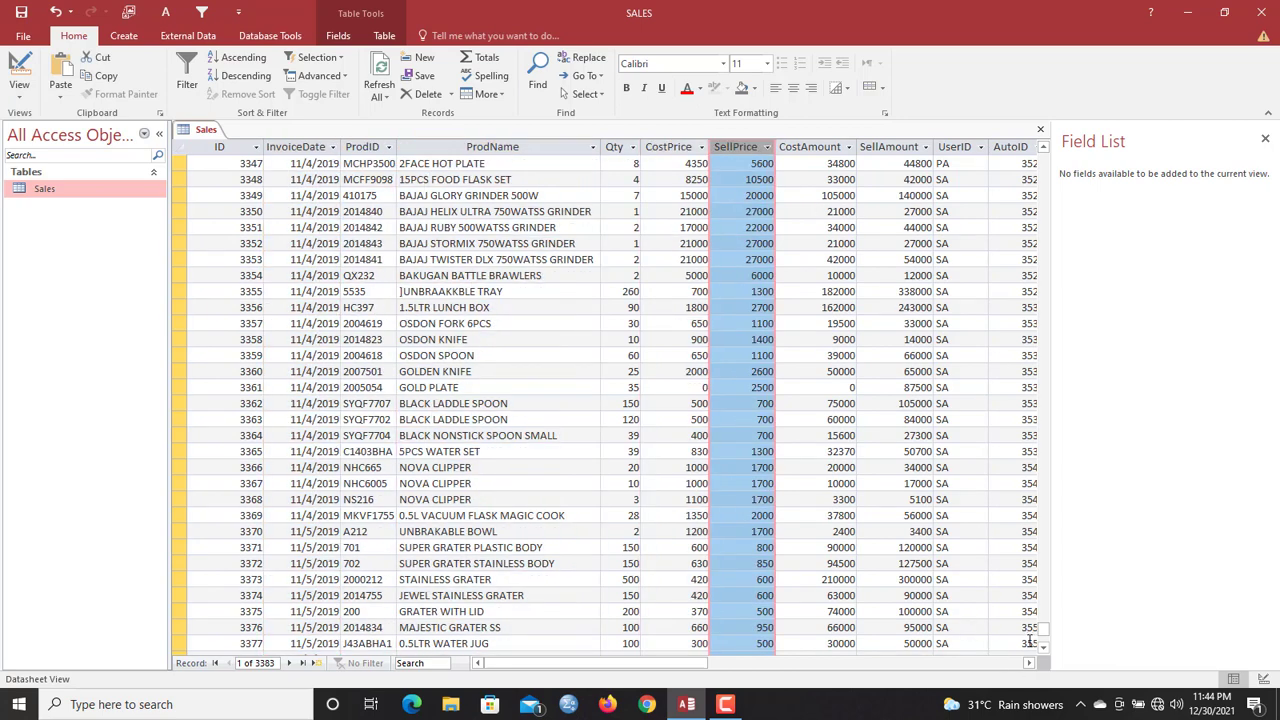
left_click(1045, 649)
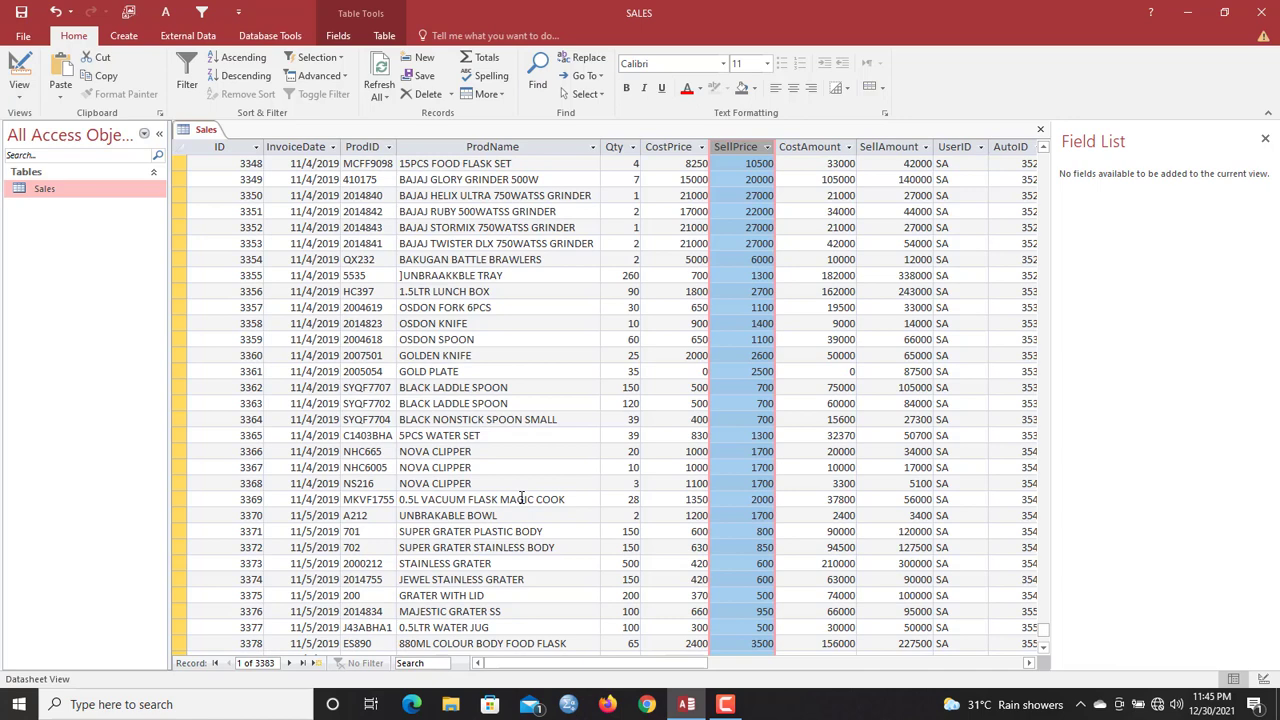
left_click(301, 288)
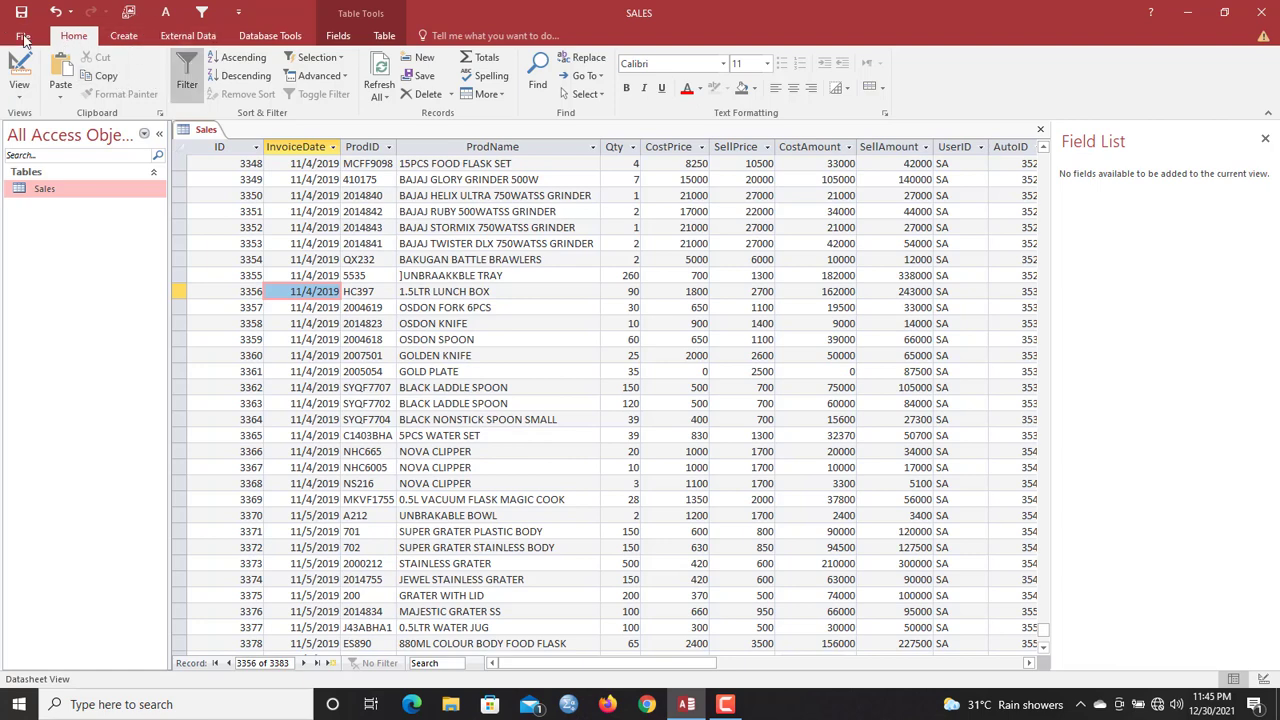
Step: Create a new design query without adding any table and switch it to SQL view
left_click(131, 40)
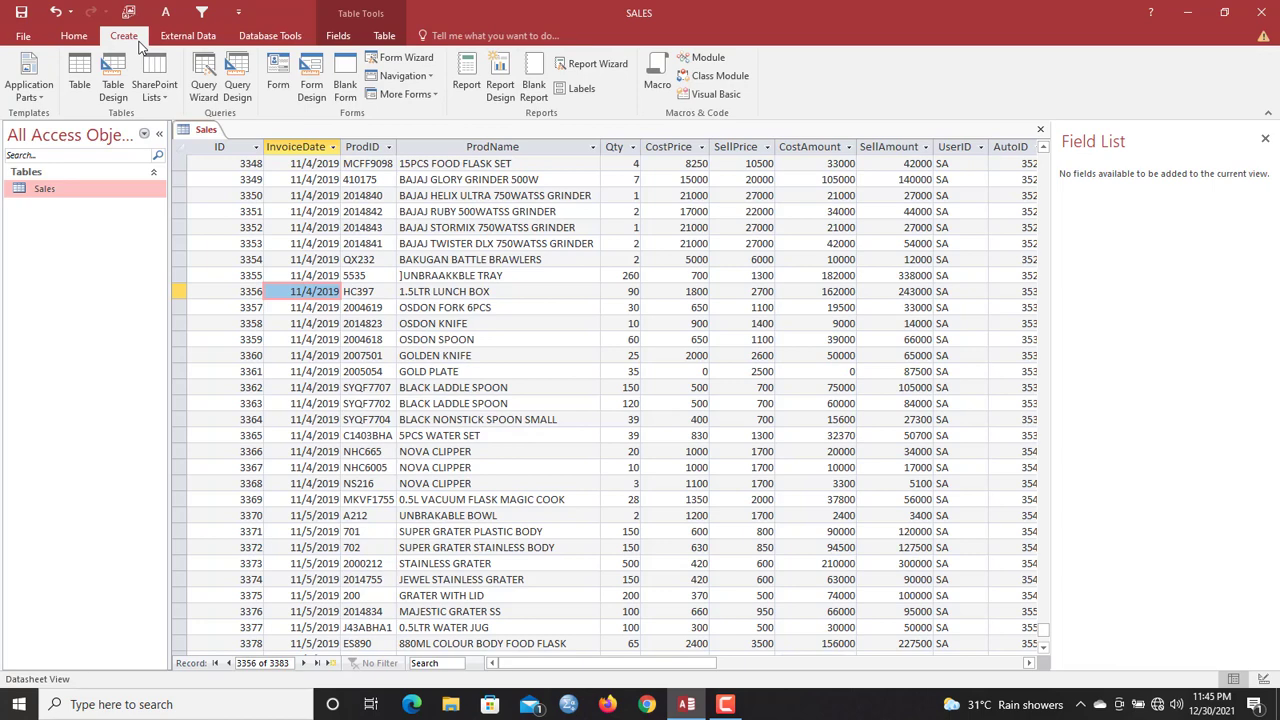
left_click(237, 85)
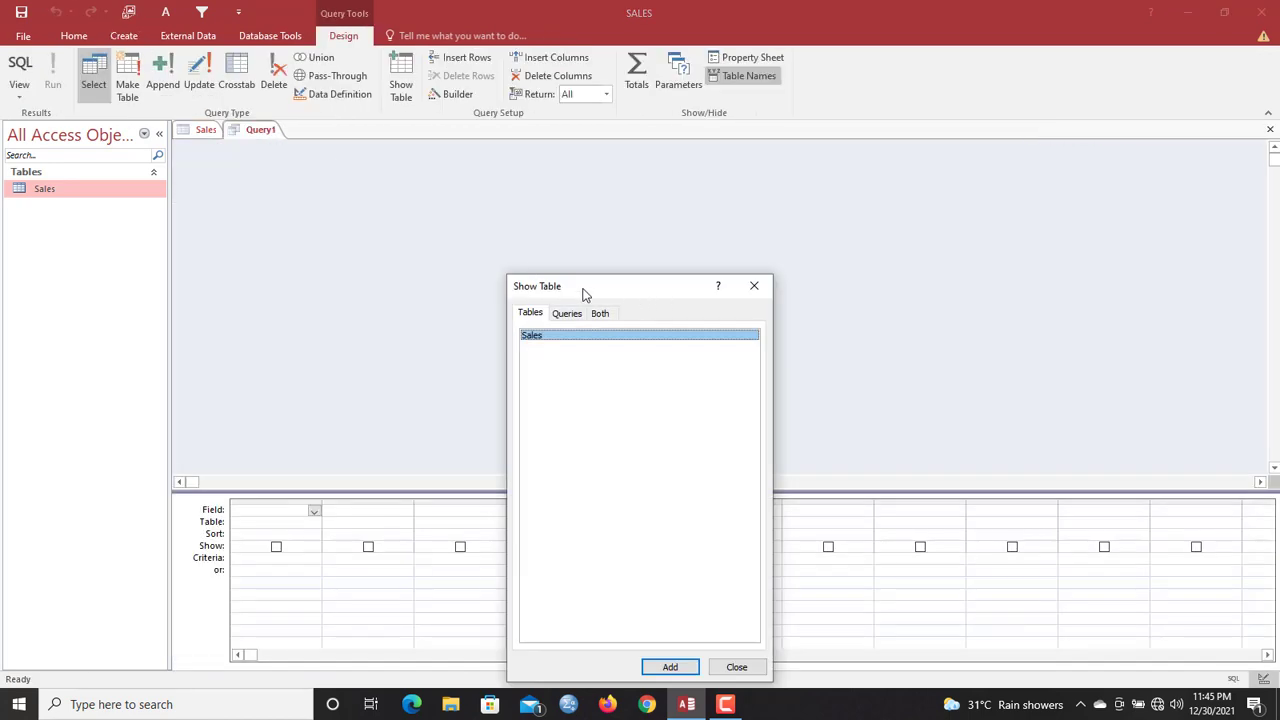
left_click_drag(580, 291, 597, 177)
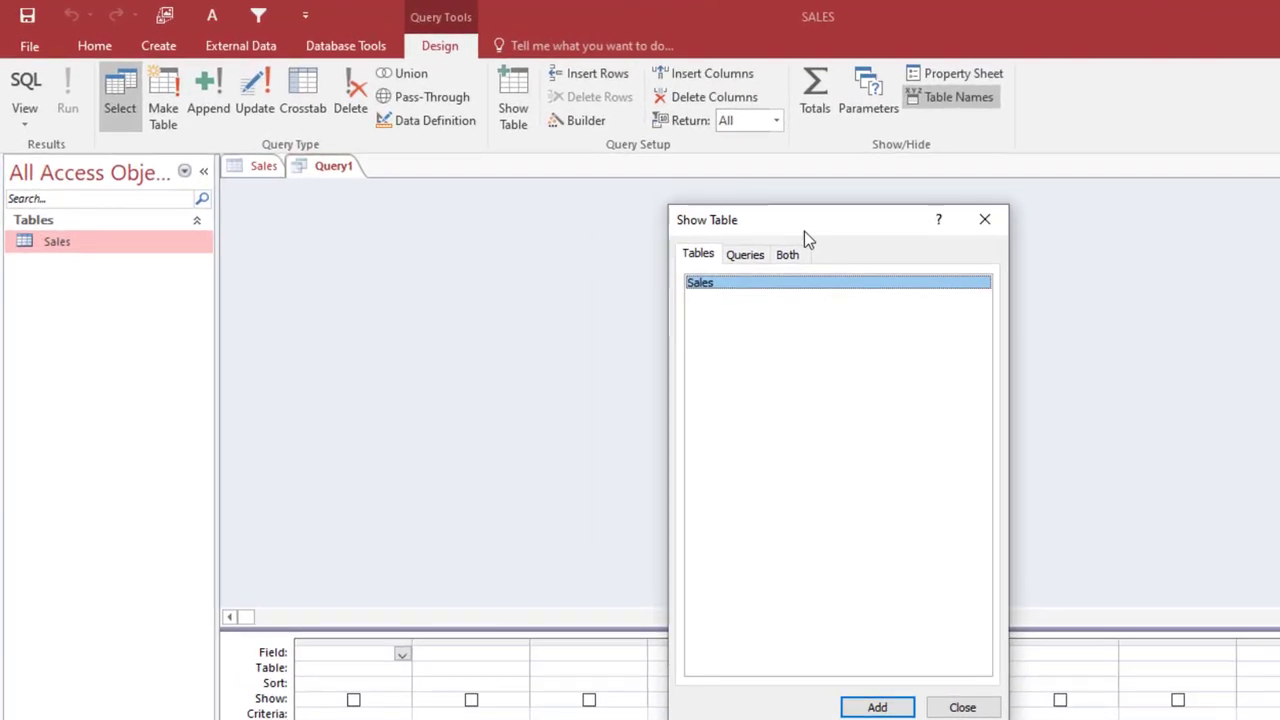
left_click_drag(628, 180, 584, 148)
left_click_drag(748, 189, 758, 174)
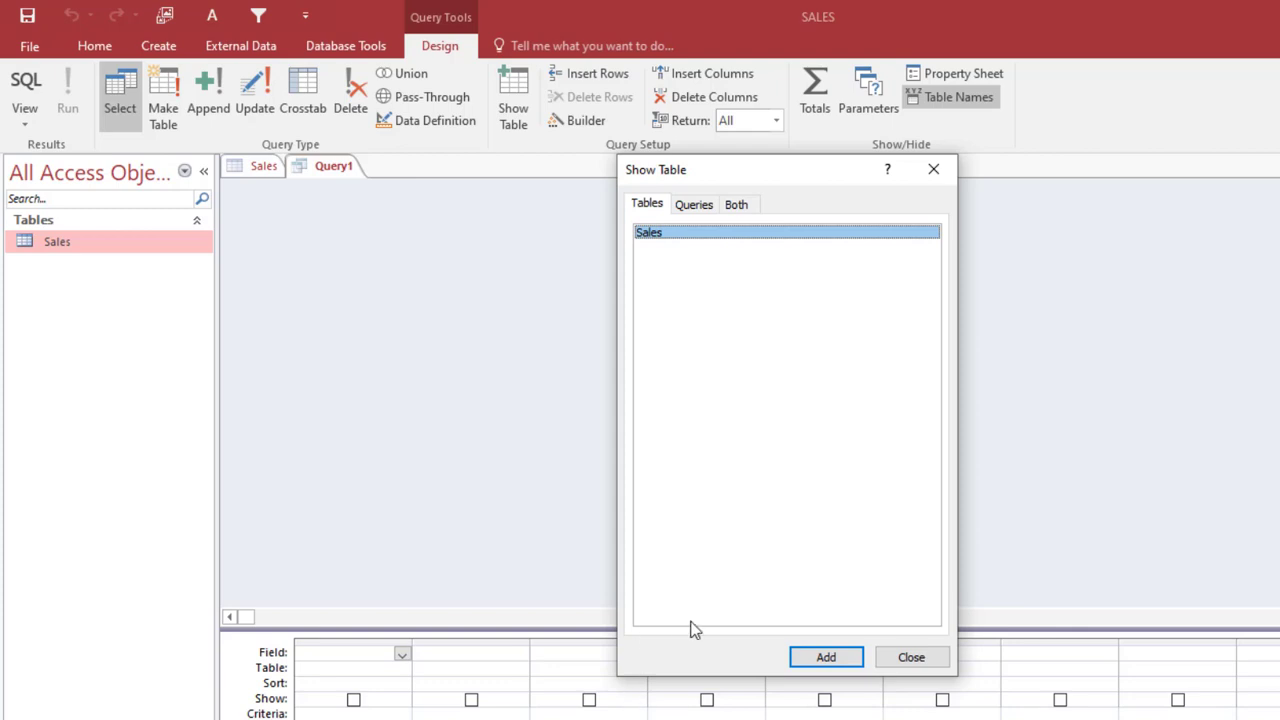
left_click(932, 171)
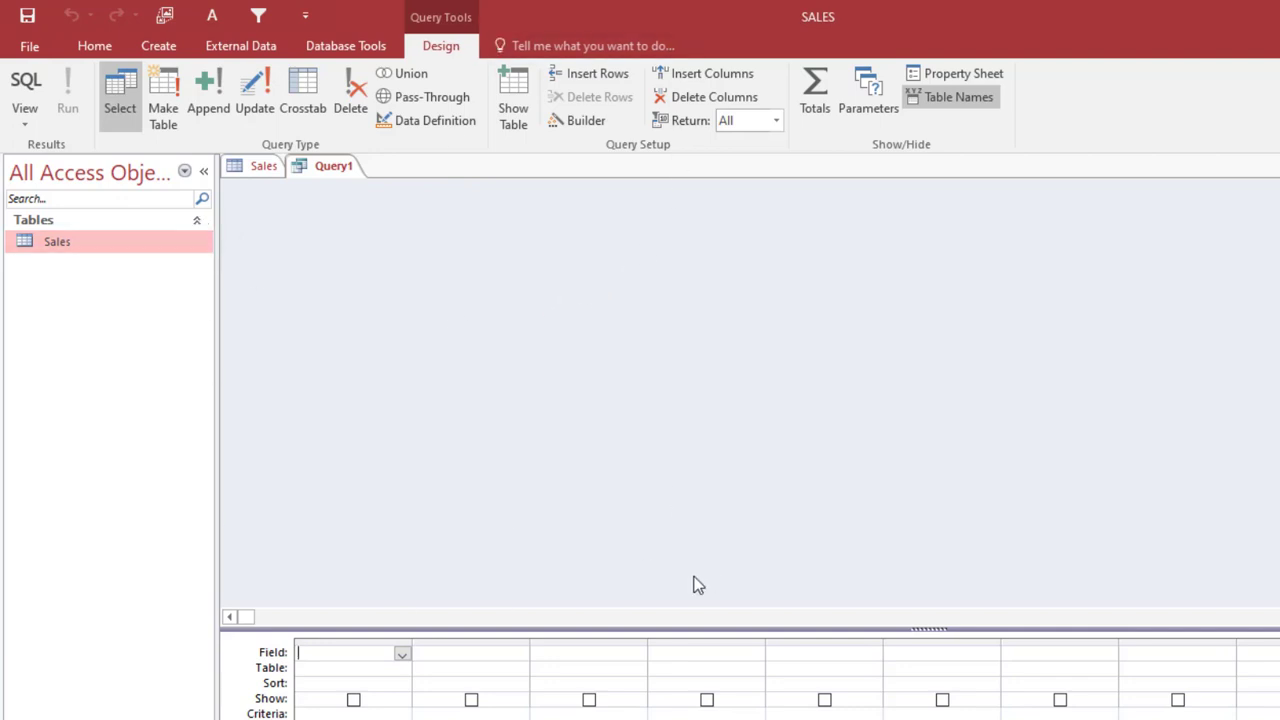
left_click(25, 85)
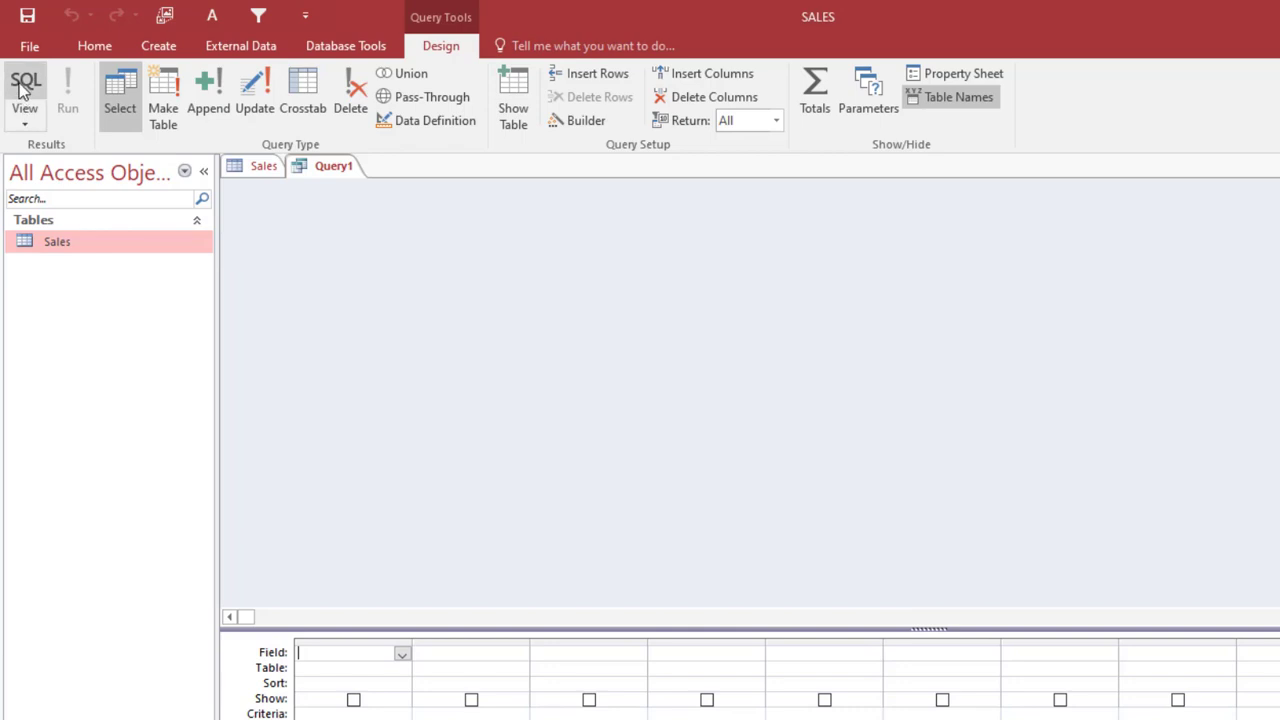
Step: Extend the query's SELECT statement with "* FROM" before the semicolon
left_click(296, 206)
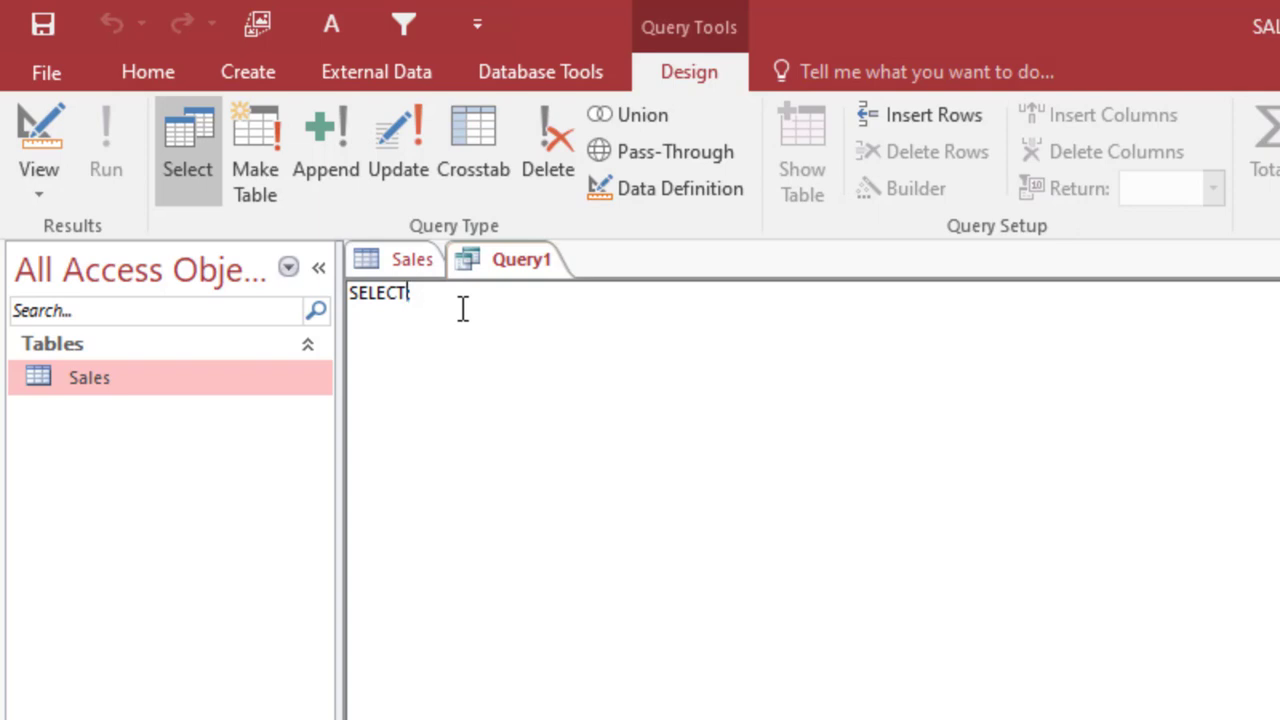
left_click(370, 292)
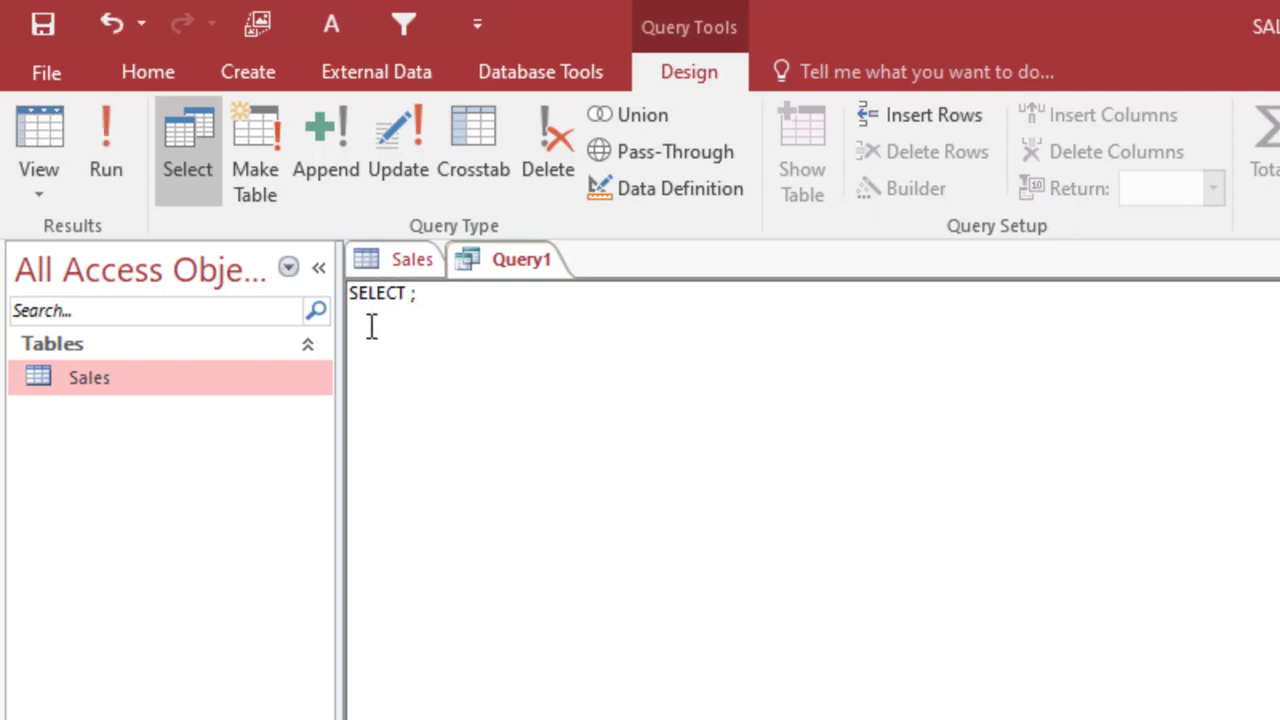
left_click(410, 292)
type("* FROM")
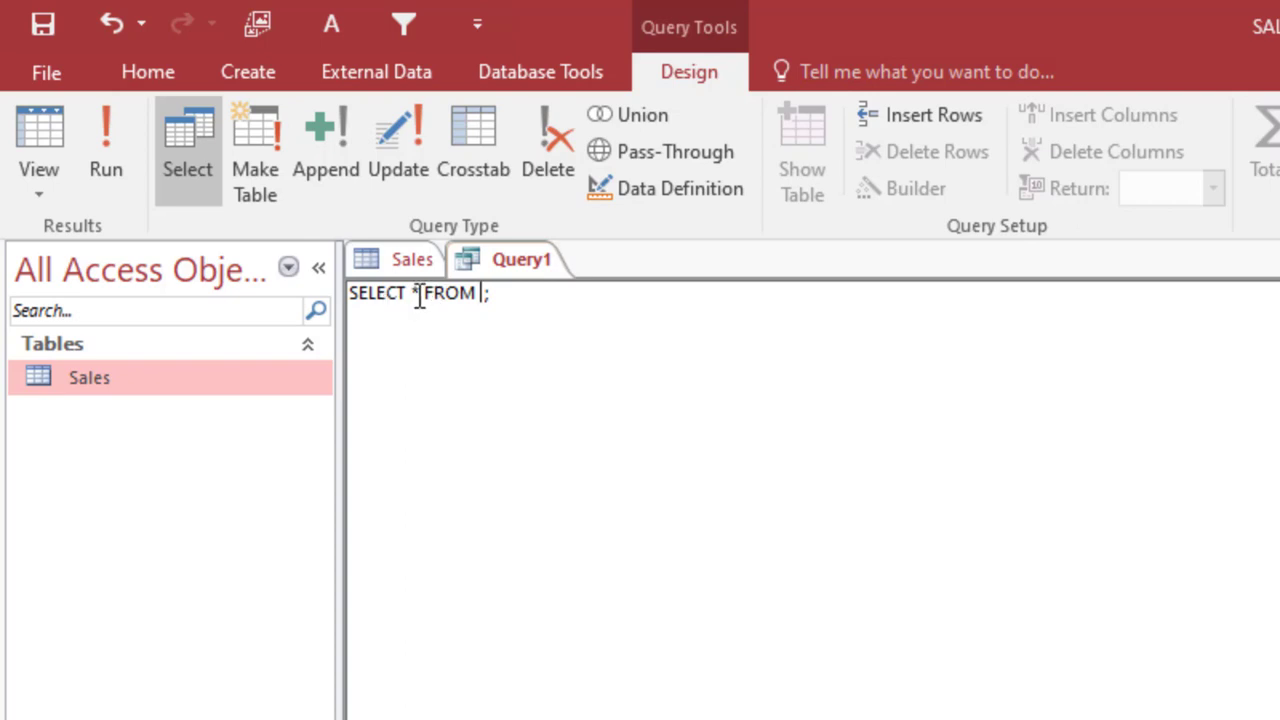
Step: Check the record count of the Sales table and return to Query1
left_click(407, 261)
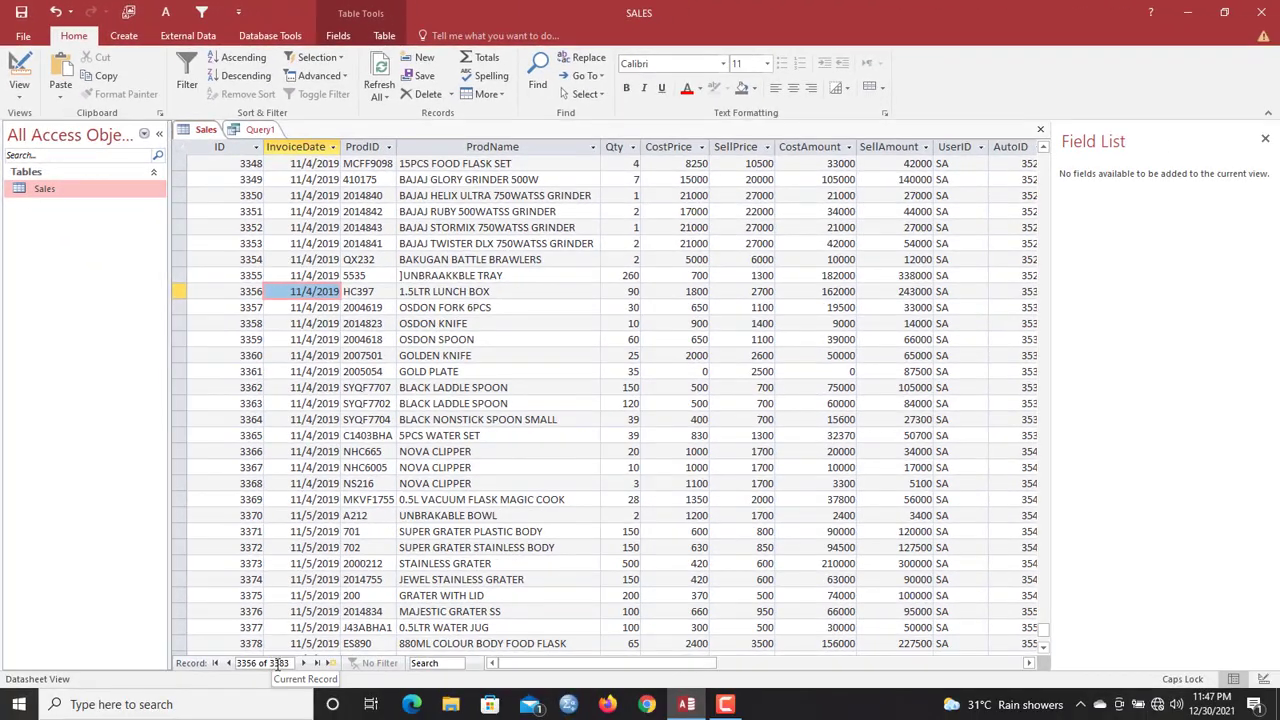
left_click_drag(292, 664, 231, 664)
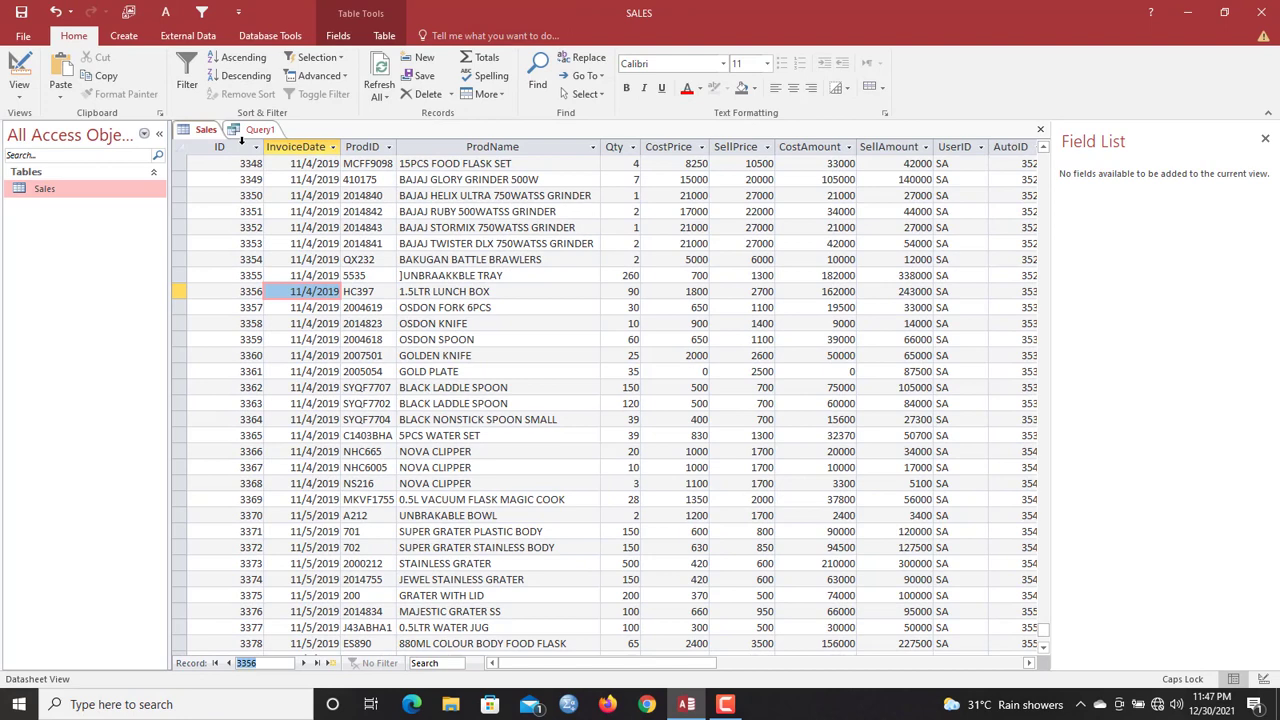
left_click(259, 130)
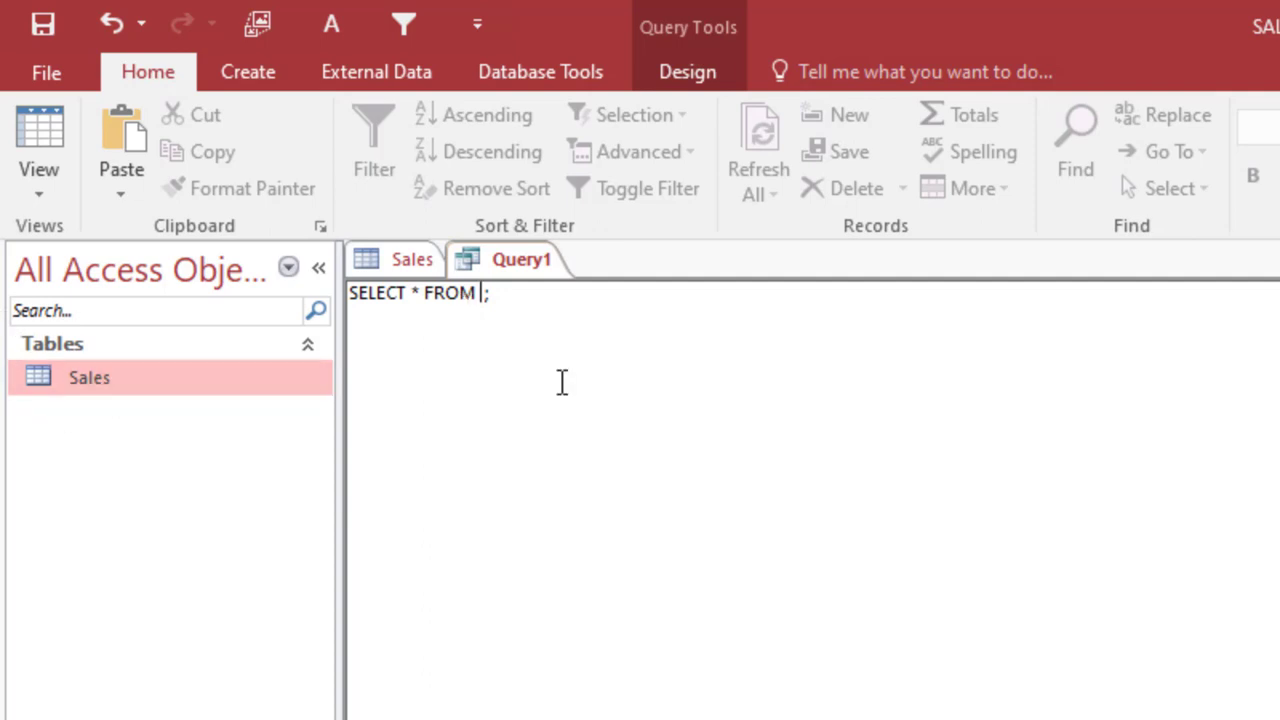
Step: Complete the statement as "SELECT * FROM Sales ;" and run the query
type("SALS")
key("BackSpace")
key("BackSpace")
key("BackSpace")
key("BackSpace")
type("Sales")
key("BackSpace")
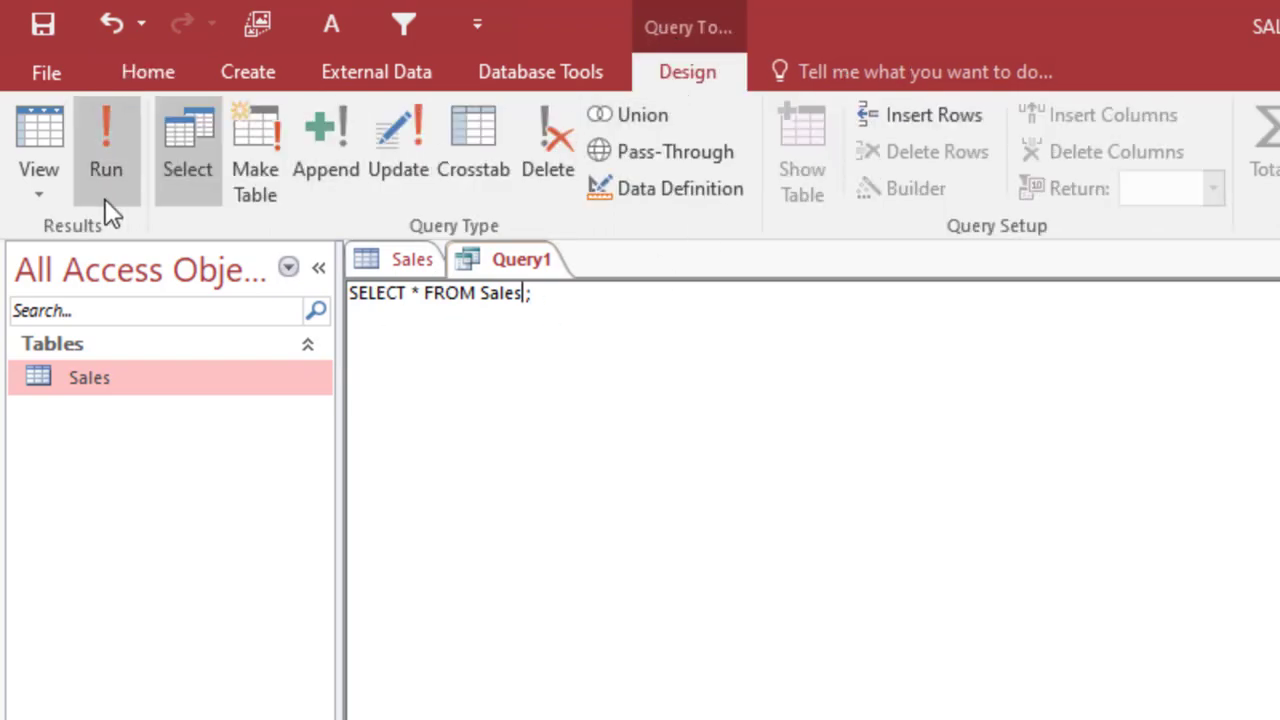
left_click(105, 150)
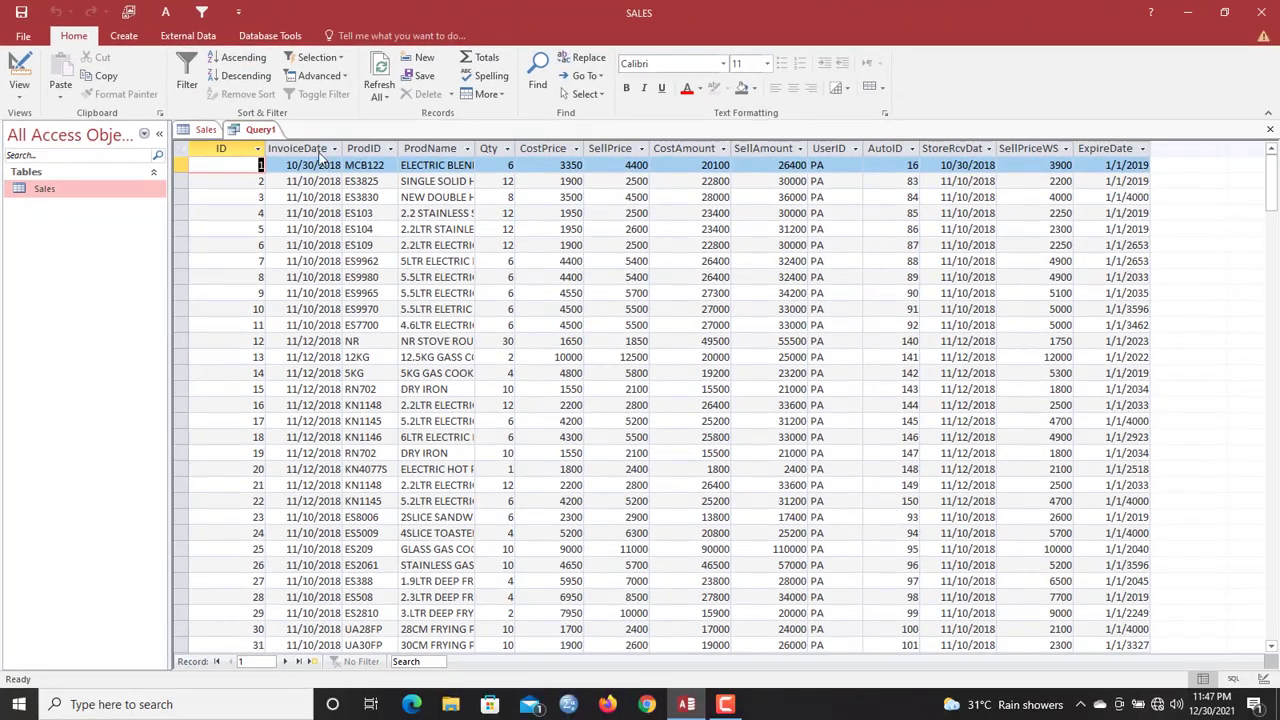
Step: Review the columns returned by Query1 and compare them with the Sales table
left_click(245, 132)
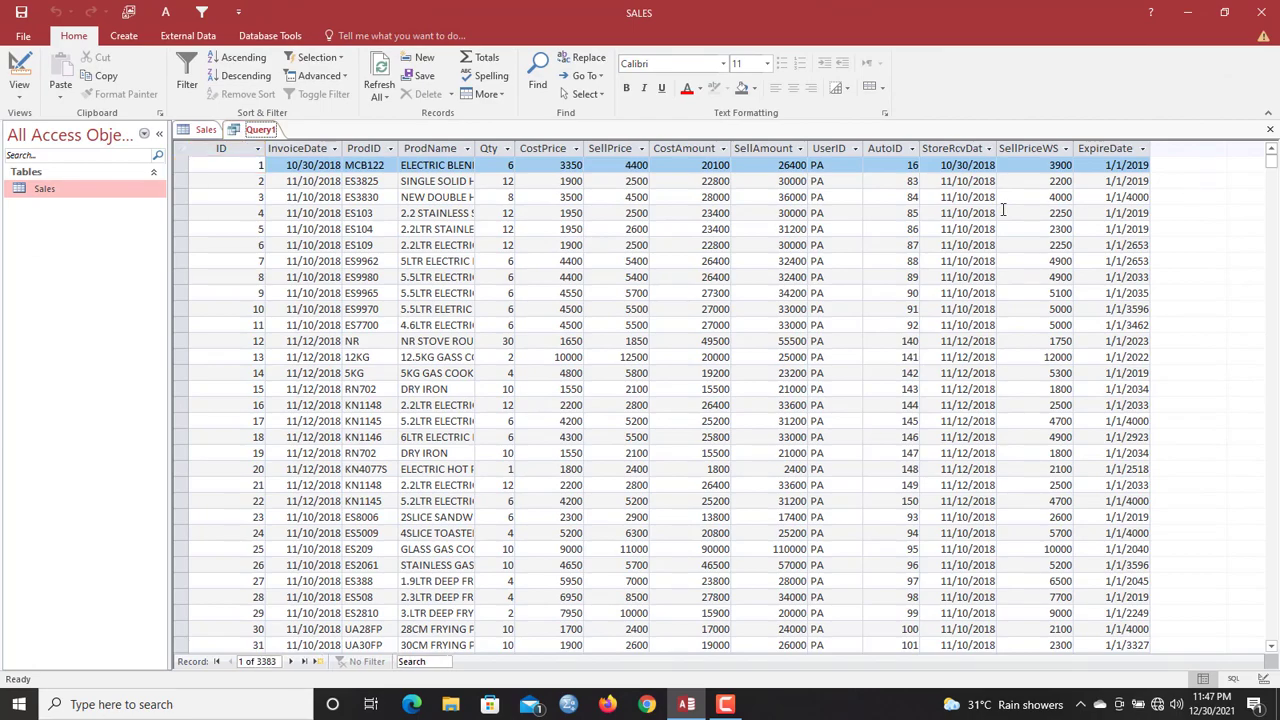
left_click_drag(1268, 166, 1274, 135)
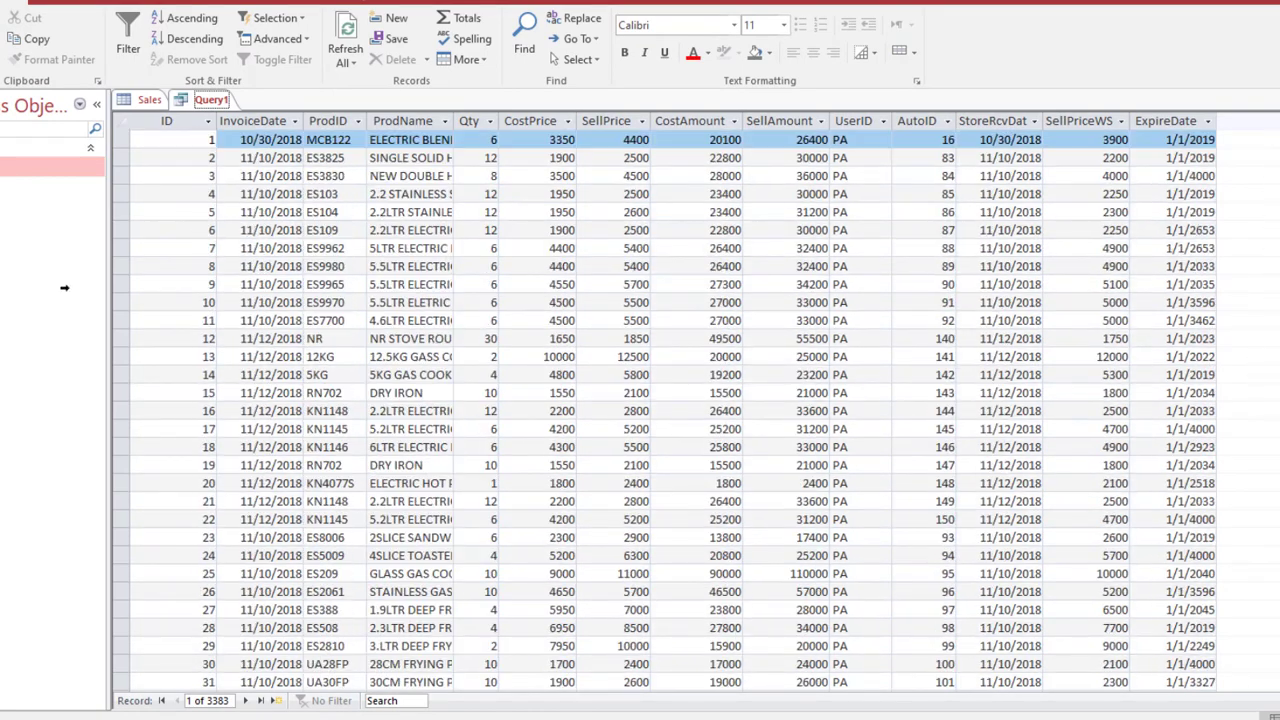
left_click(124, 232)
left_click(267, 118)
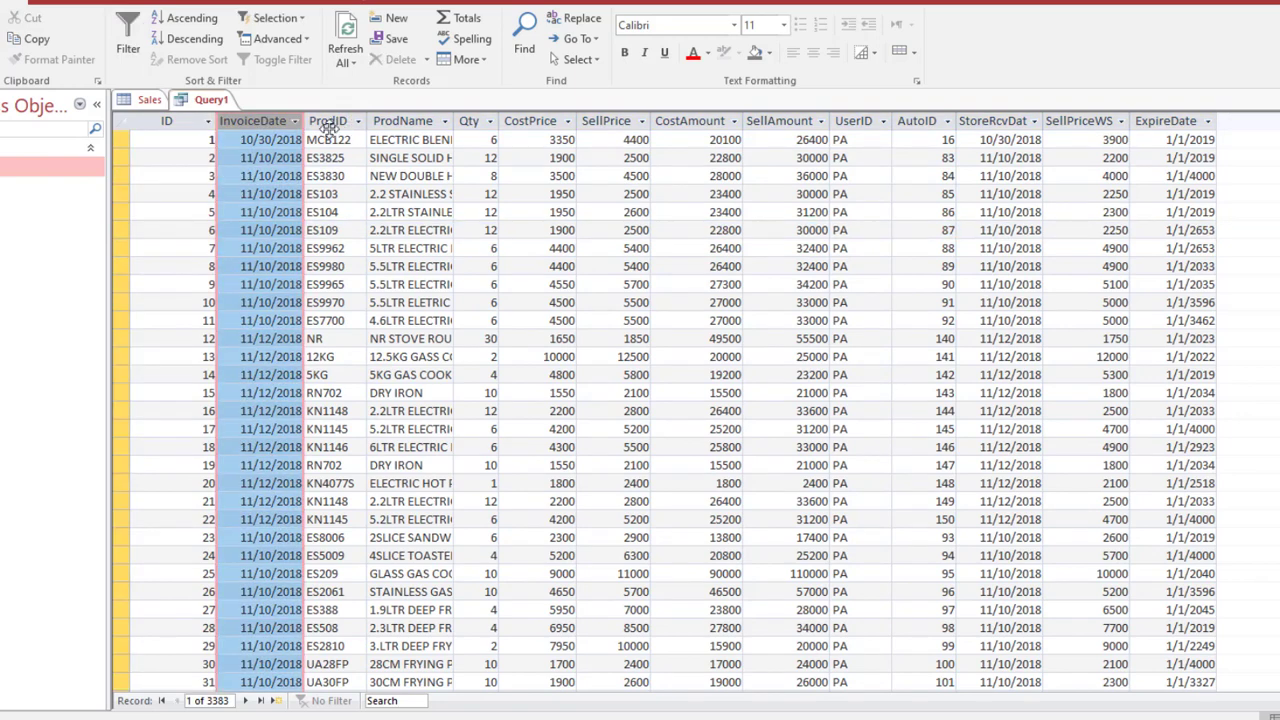
left_click(318, 121)
left_click(402, 121)
left_click(481, 121)
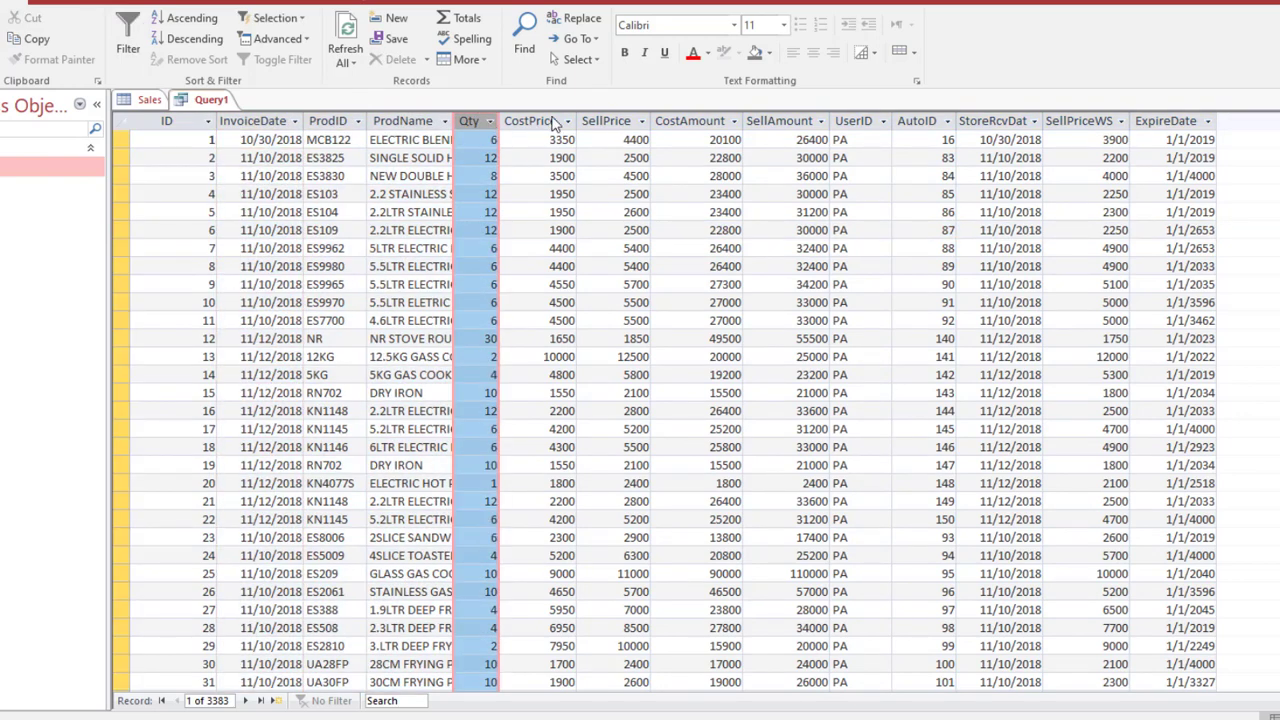
left_click(622, 121)
left_click(728, 123)
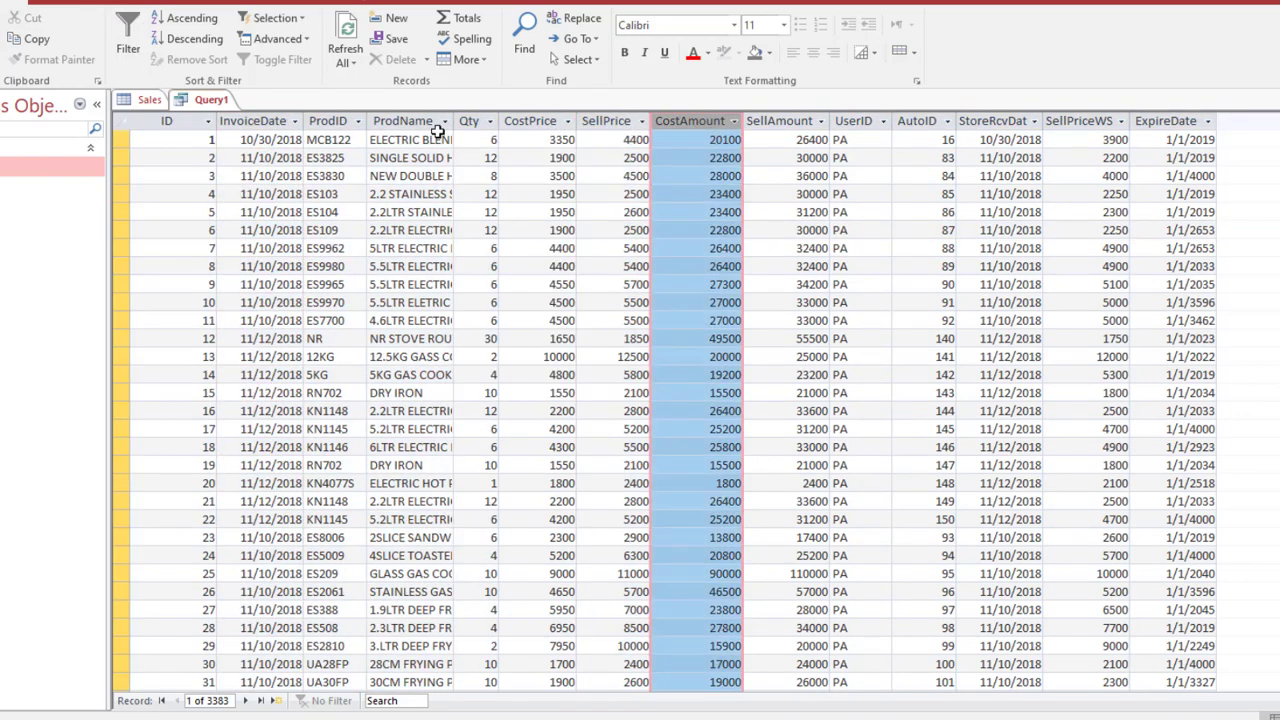
left_click(145, 100)
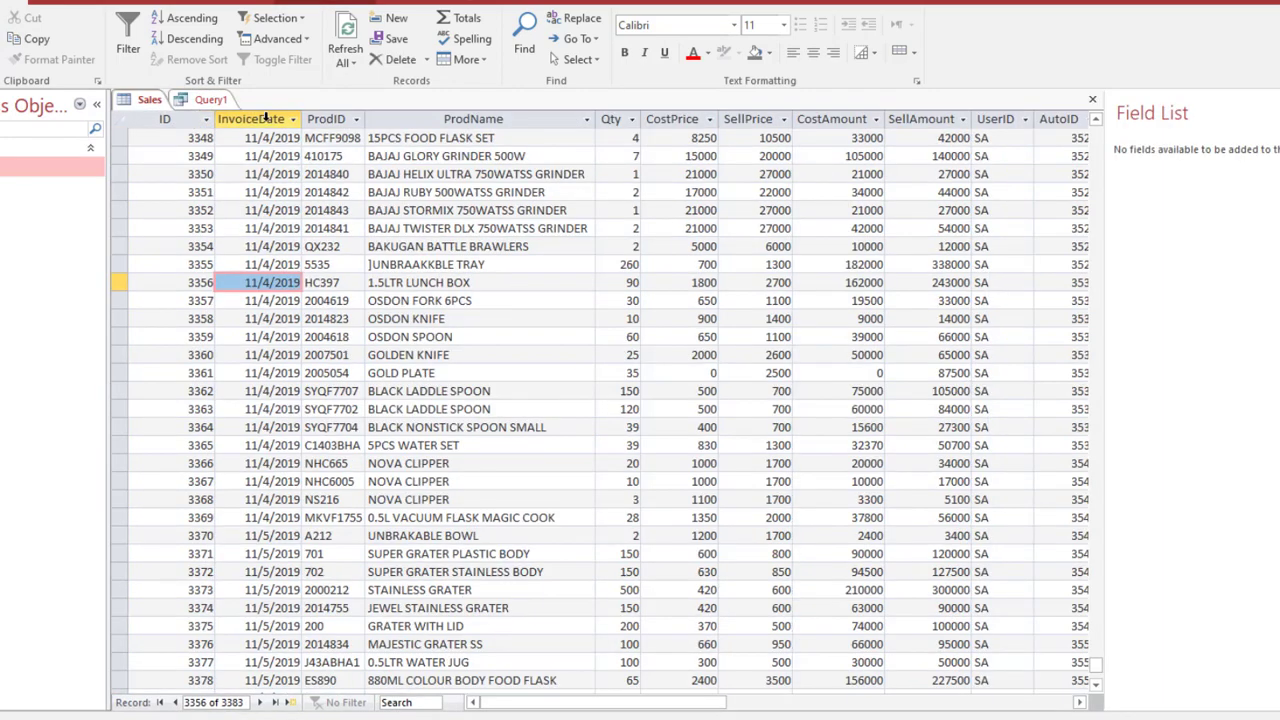
left_click(195, 100)
Step: Switch Query1 from its results back to SQL view
right_click(192, 108)
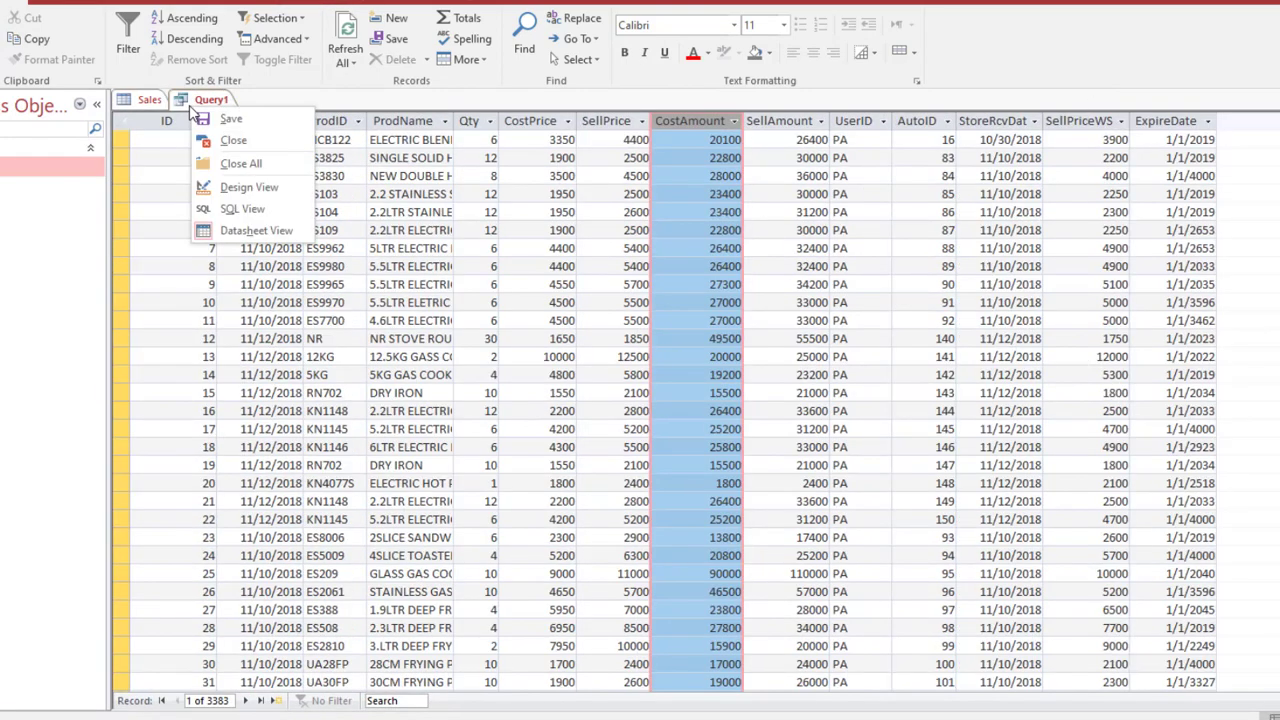
left_click(190, 107)
right_click(190, 108)
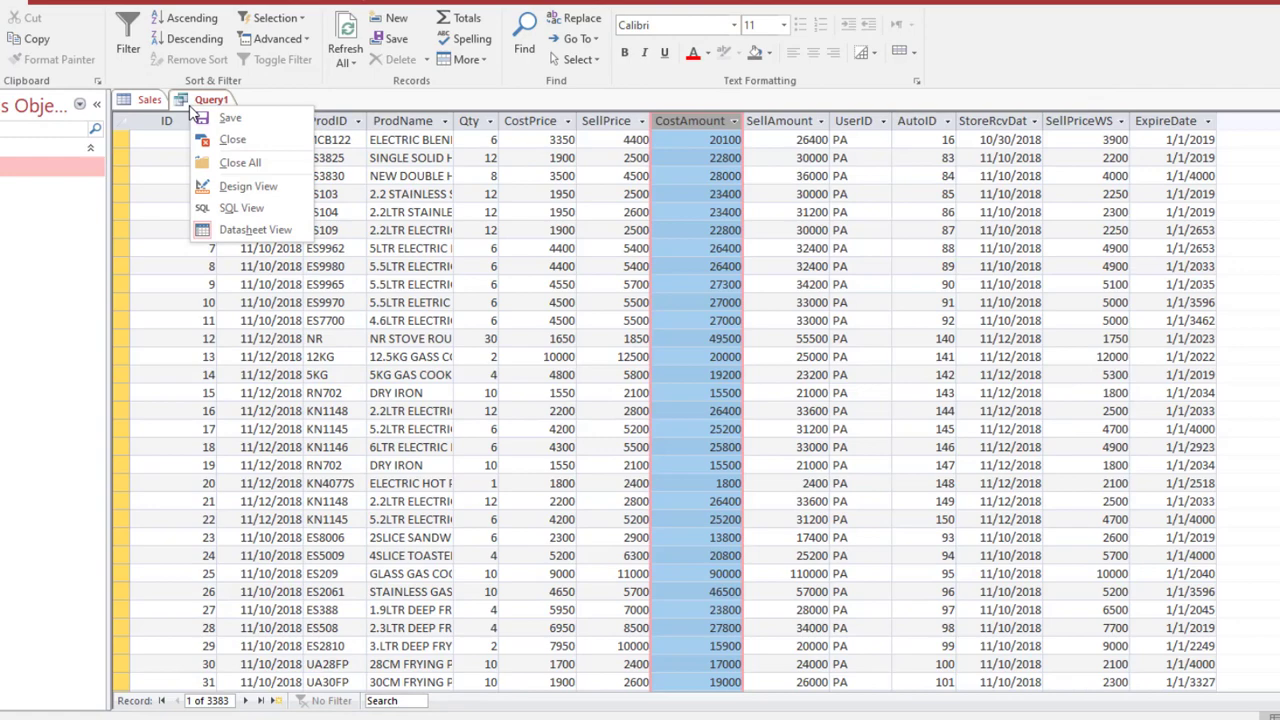
left_click(229, 210)
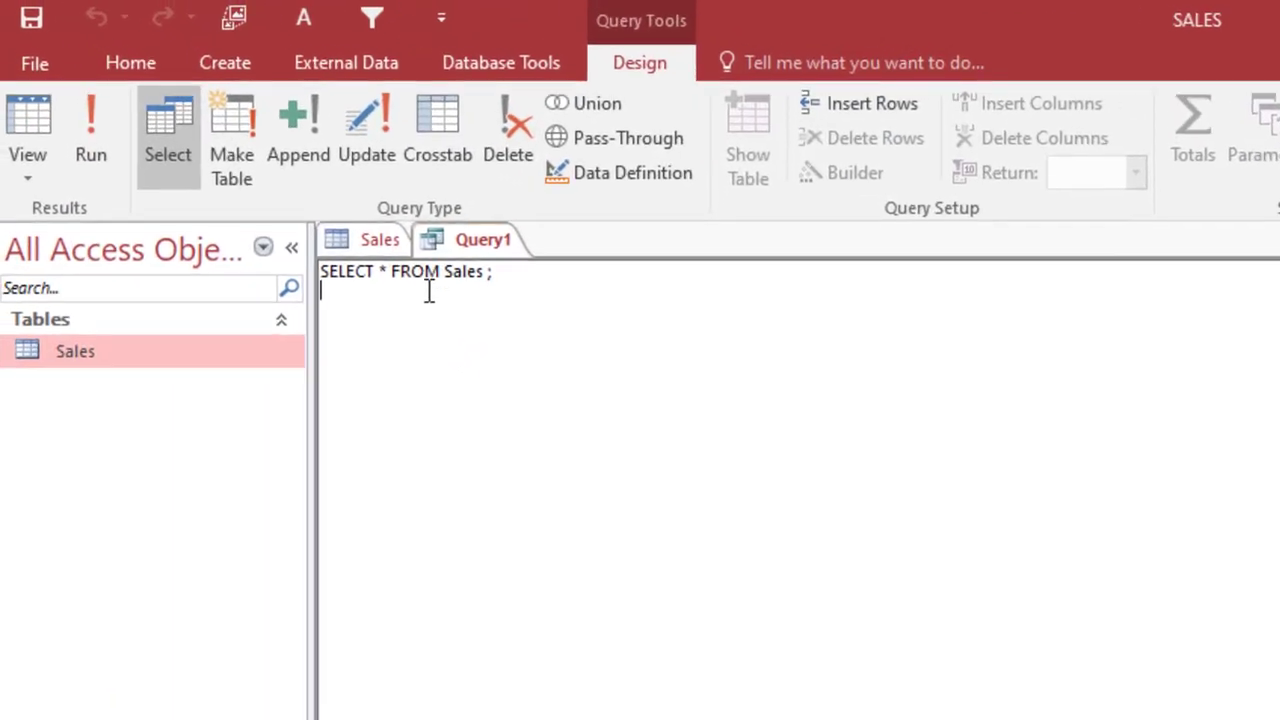
Step: Examine the ID, InvoiceDate and ProdName columns in the Sales table as candidate fields for the query
left_click(420, 262)
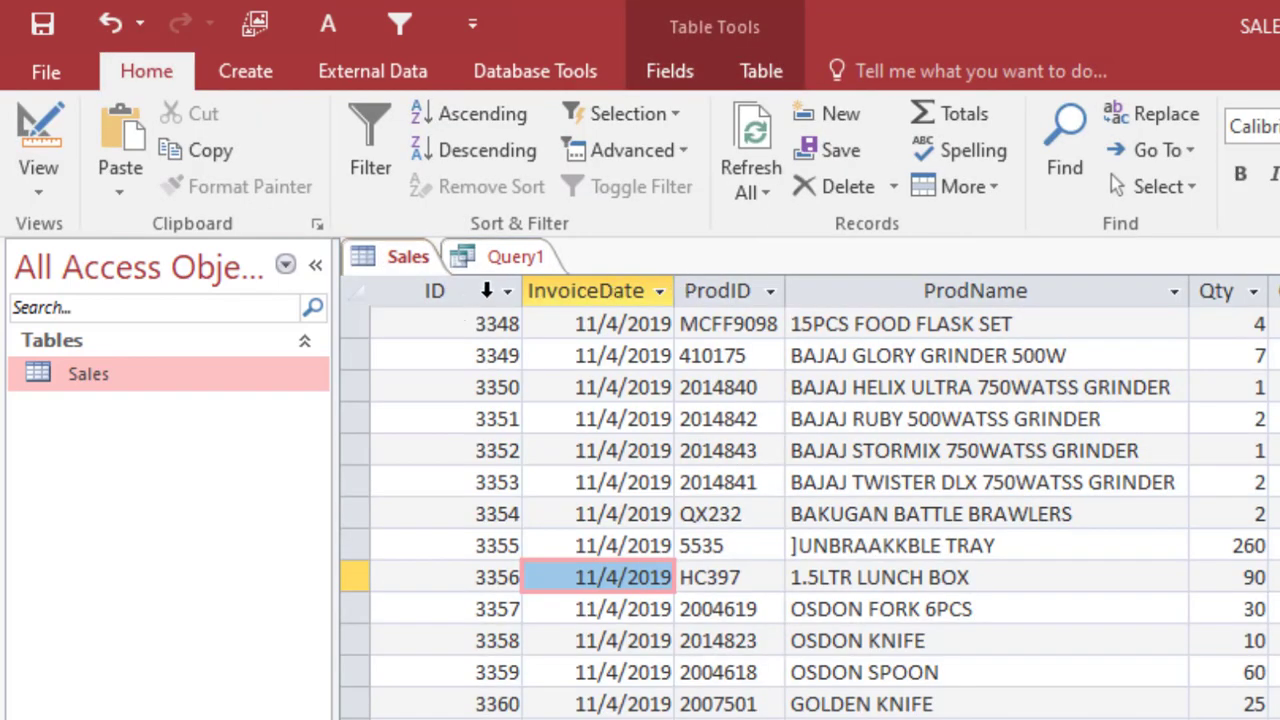
left_click(446, 293)
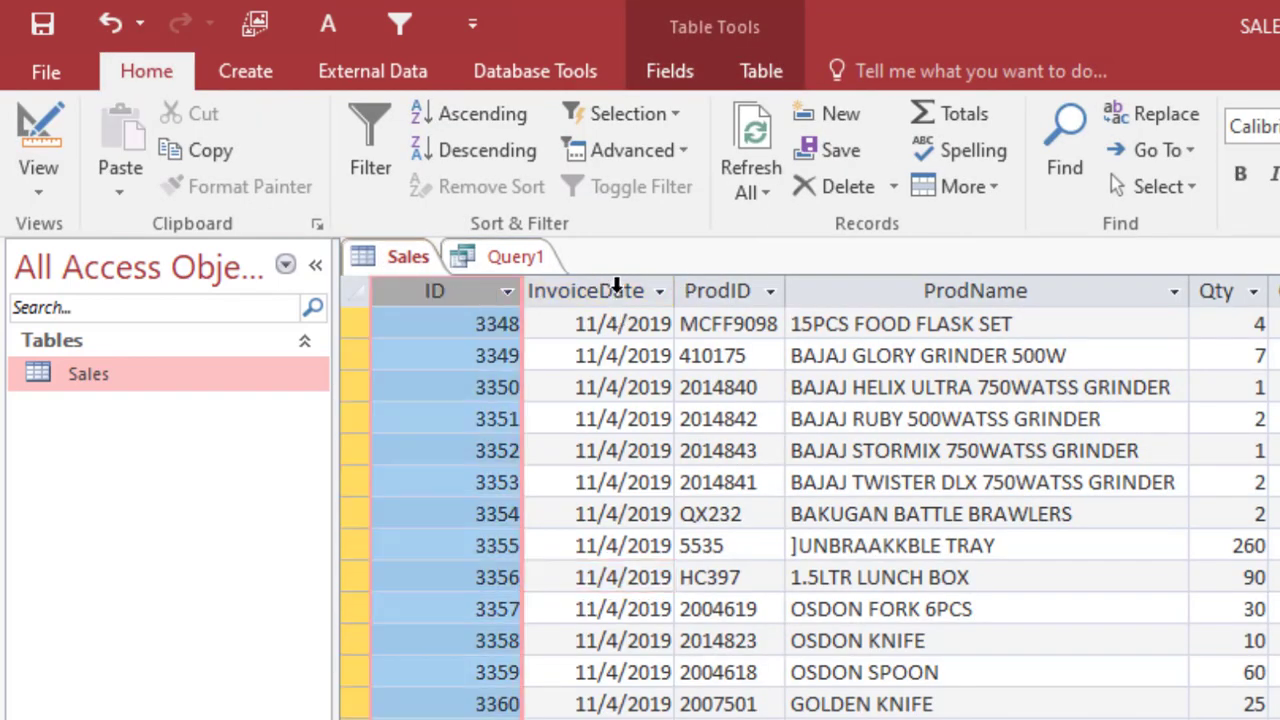
left_click(612, 288)
left_click(915, 288)
left_click(915, 288)
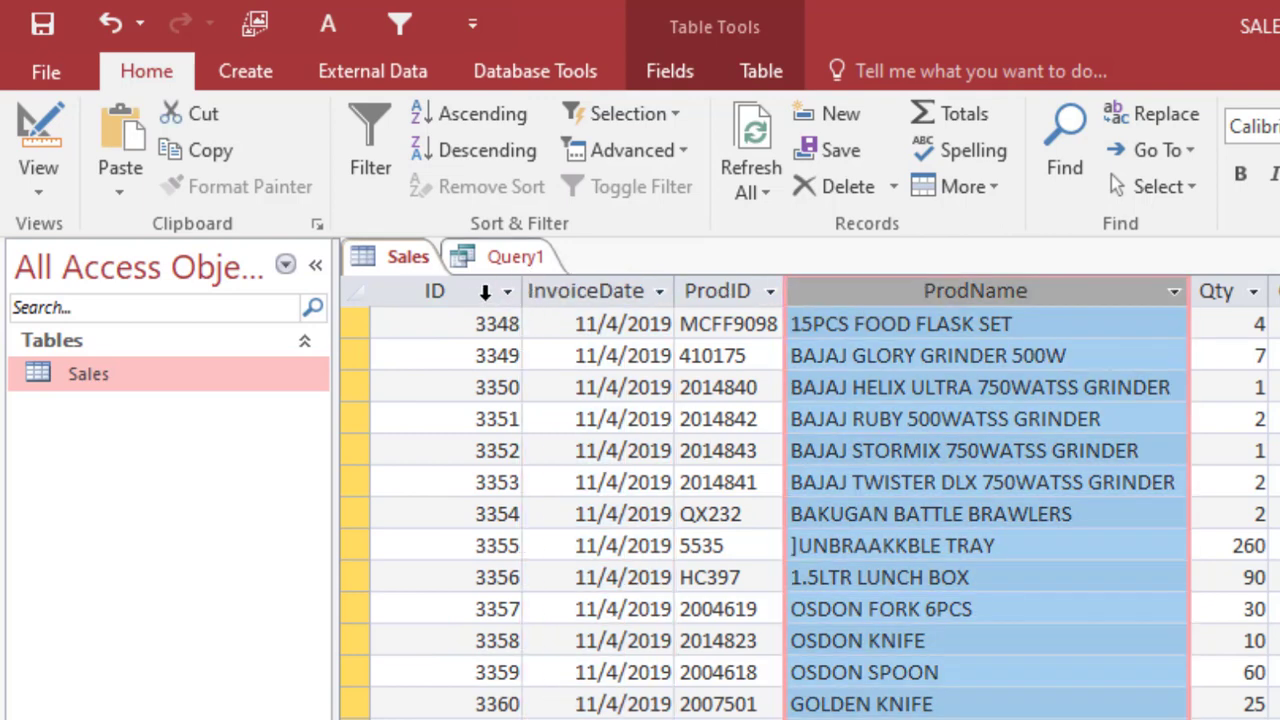
left_click(422, 260)
left_click(446, 297)
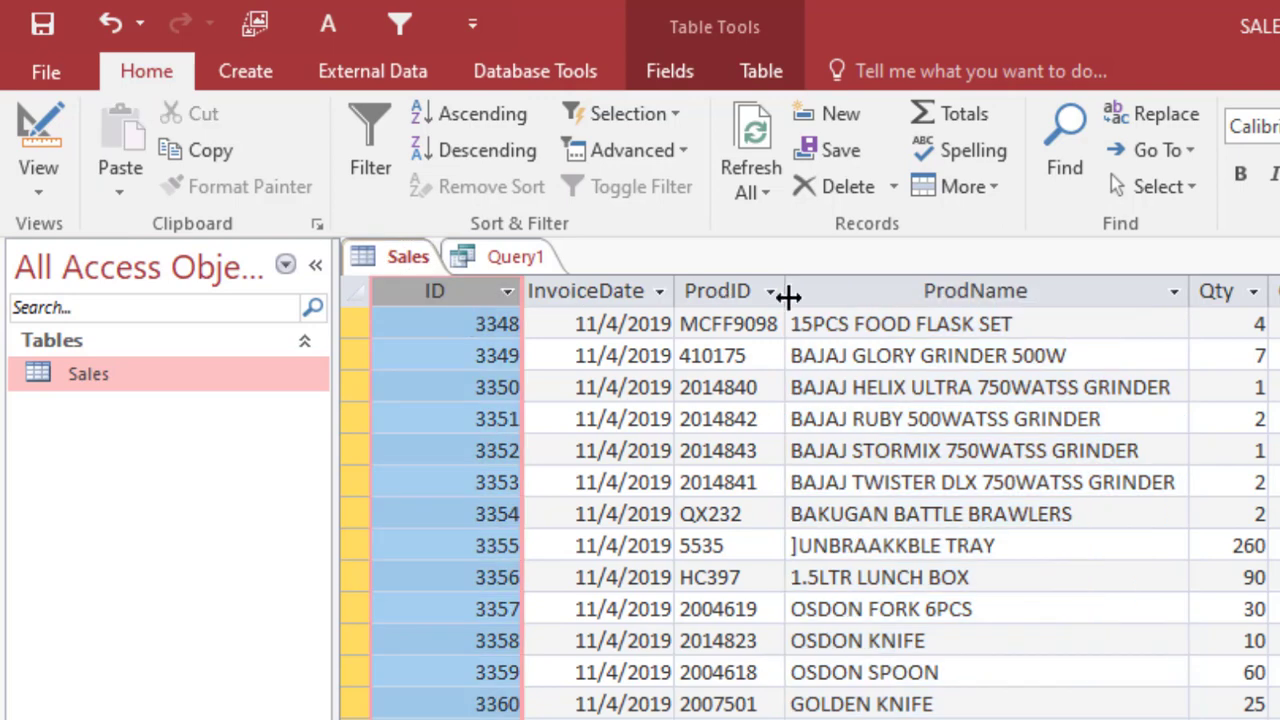
left_click(603, 289)
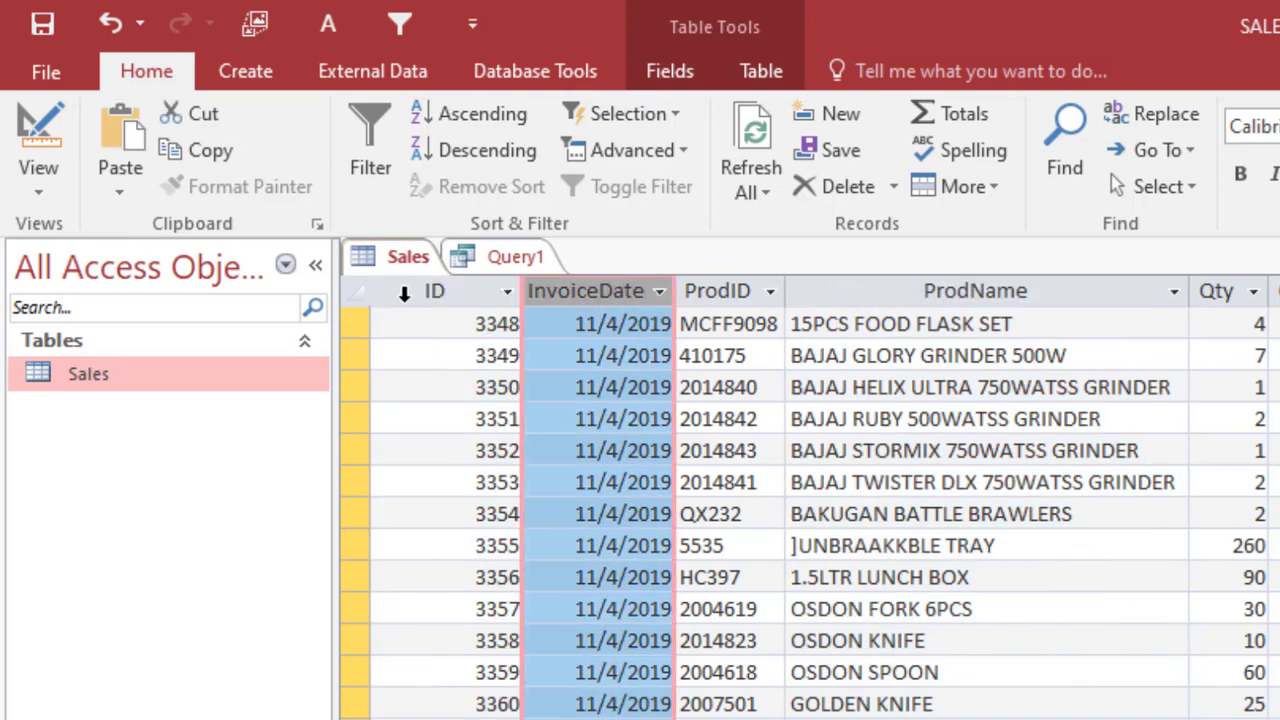
Step: Replace the asterisk in Query1's SELECT statement with the fields ID, invoicedate, ProdName
left_click(518, 256)
left_click(491, 295)
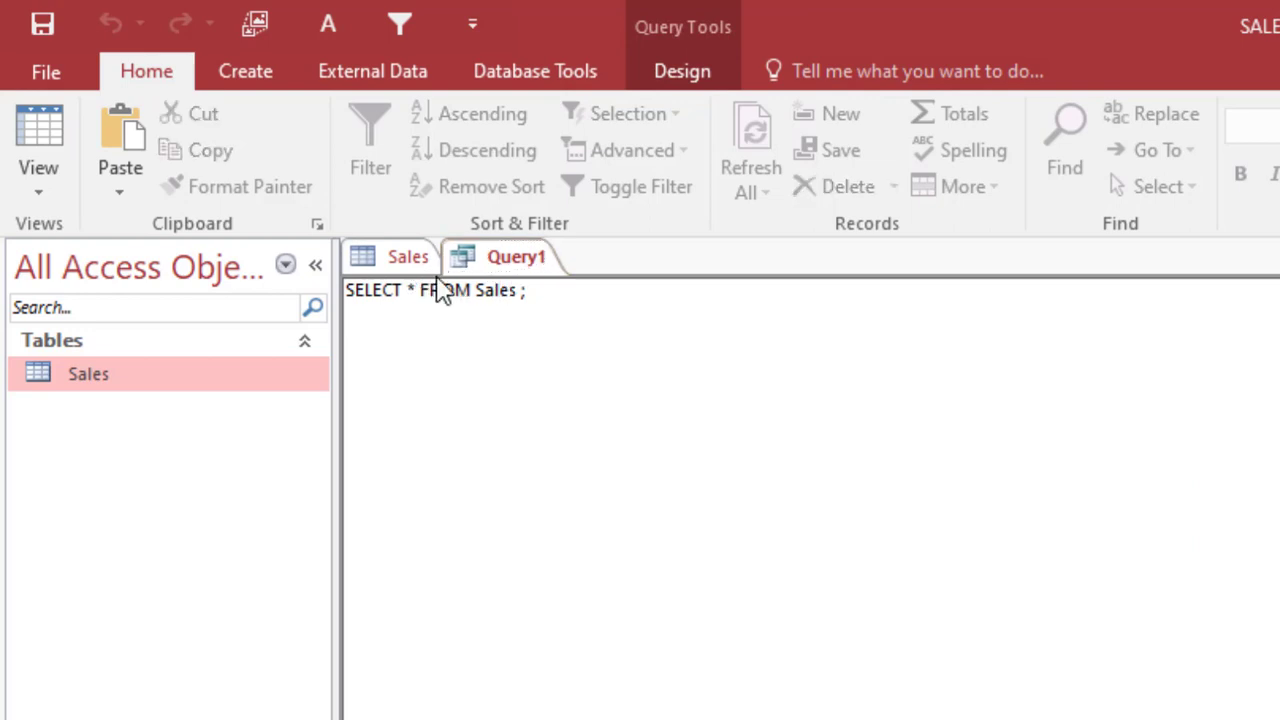
key("BackSpace")
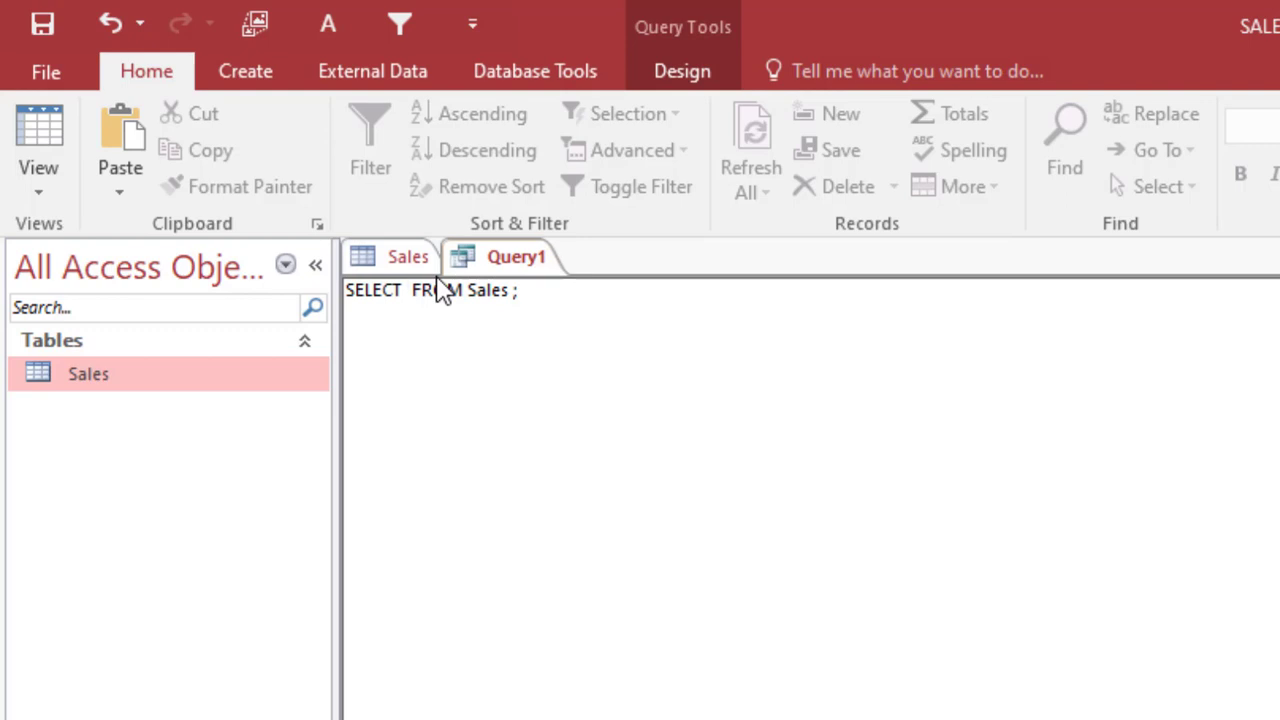
type("ID")
type(", ")
type("invoice")
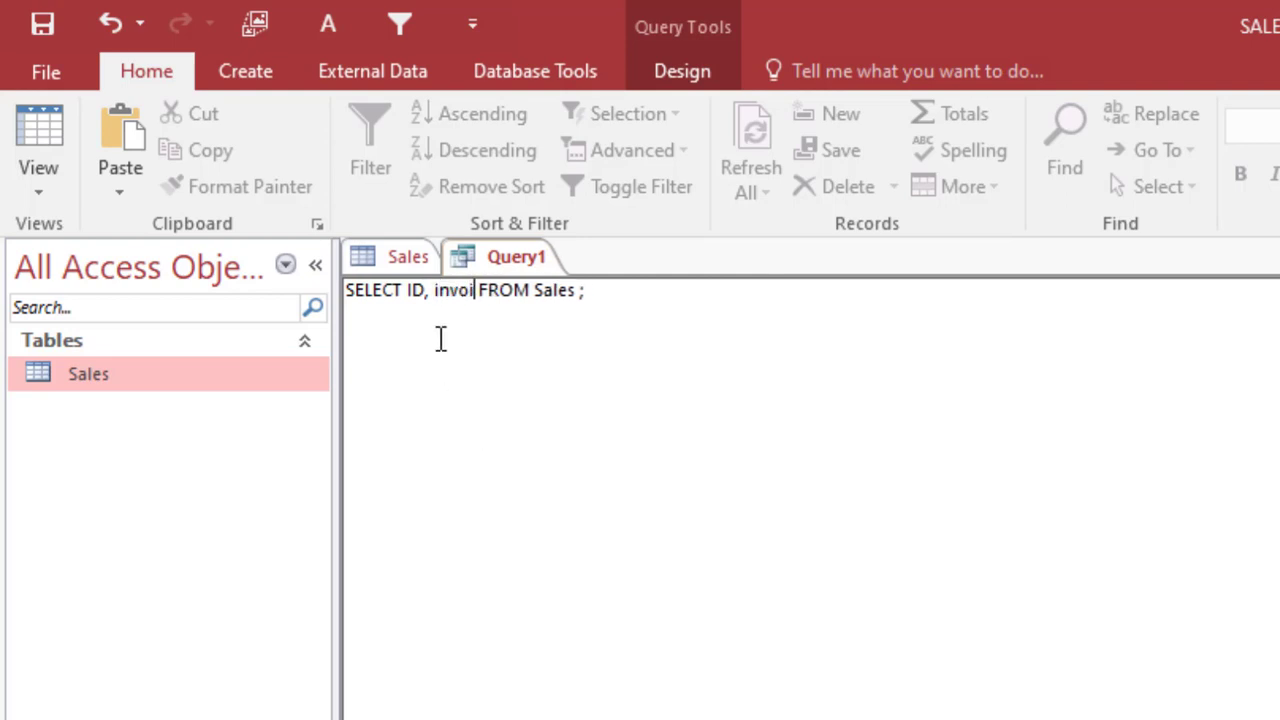
type("date,")
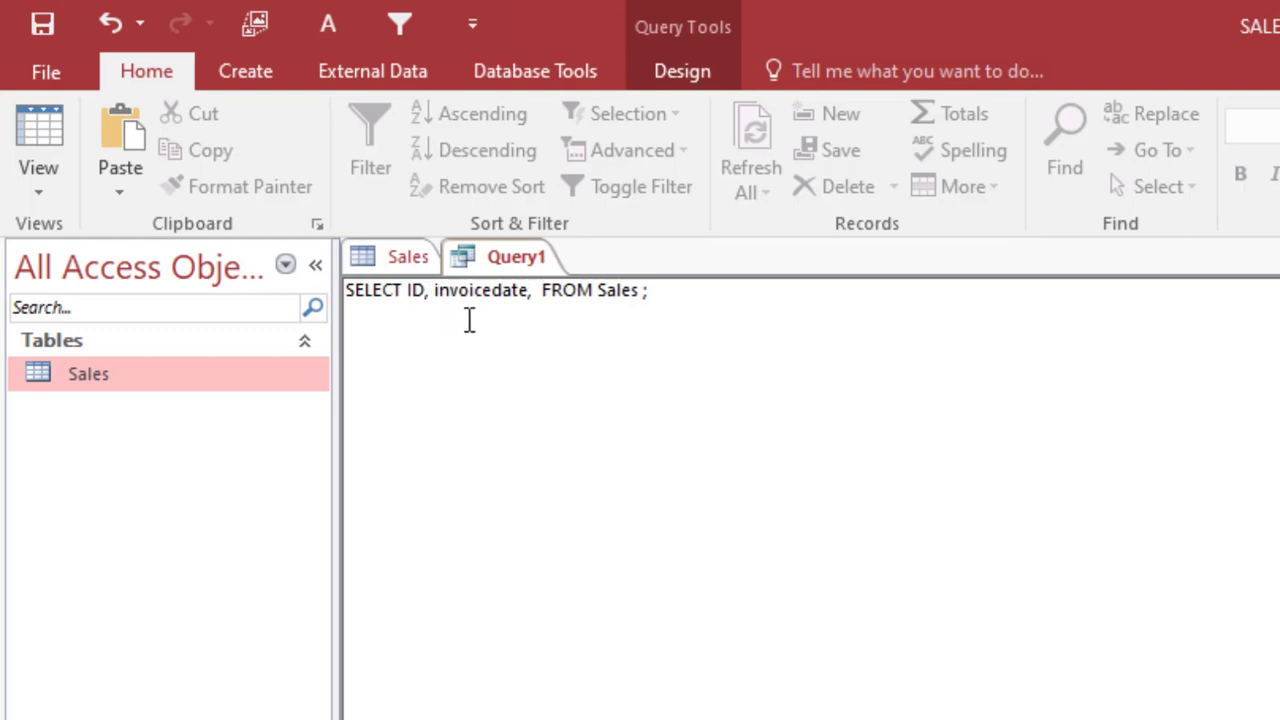
type("Prod")
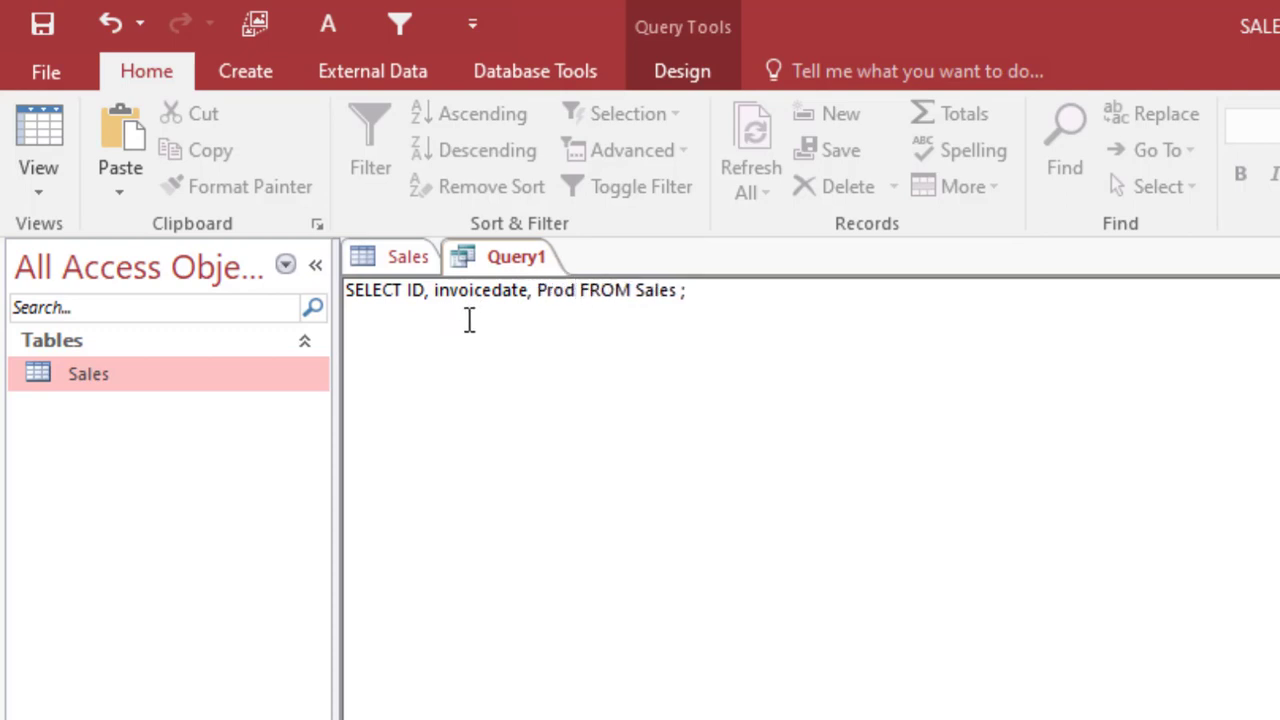
type("Name")
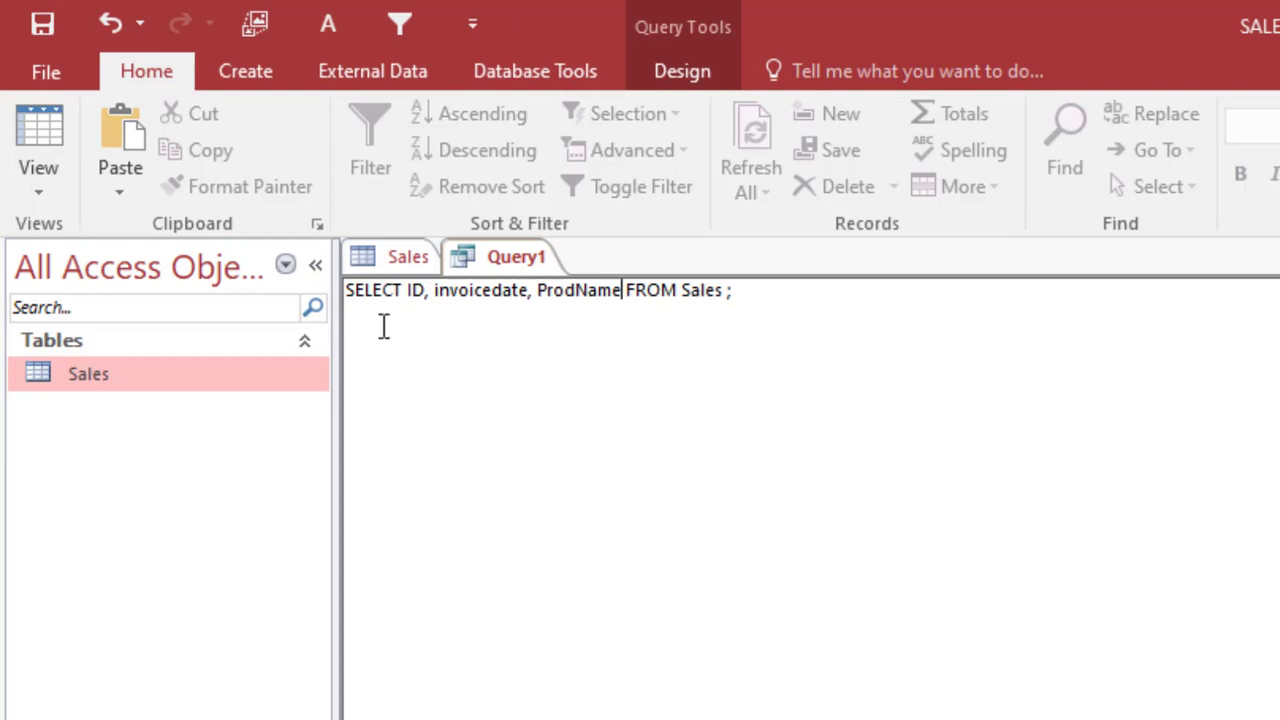
Step: Run Query1 and widen the ProdName column in the results to fit its contents
left_click(415, 261)
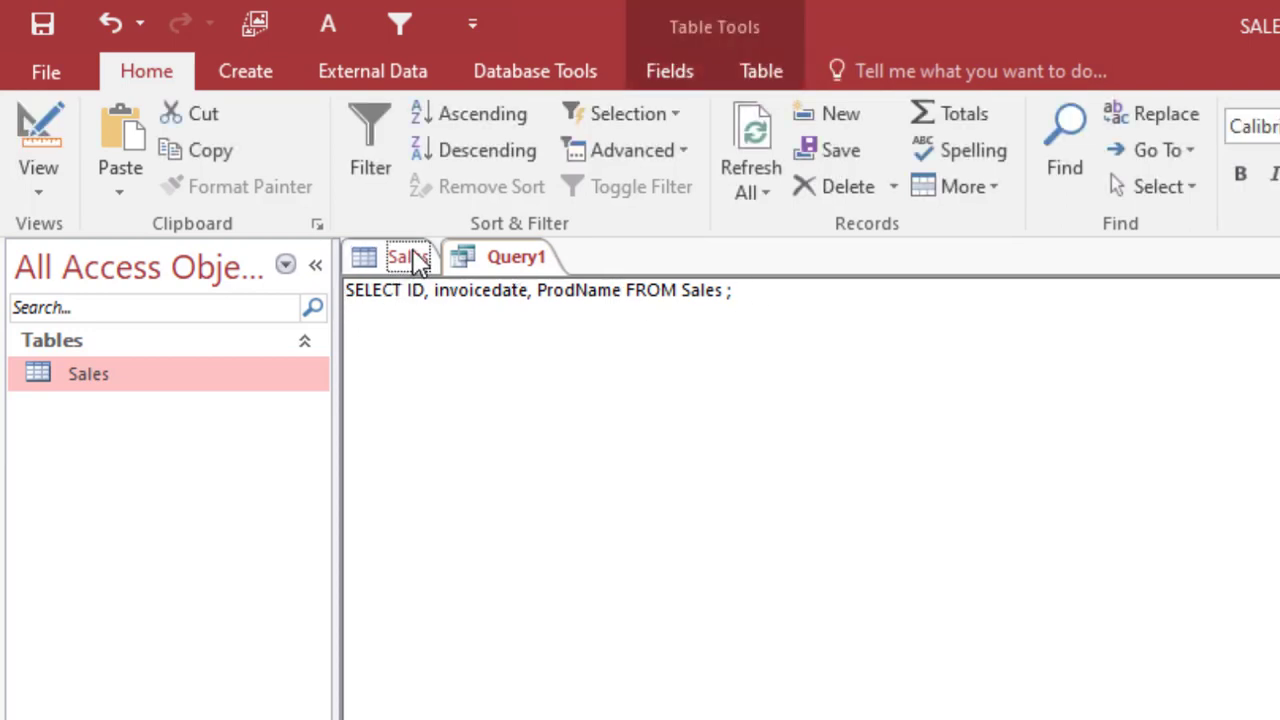
left_click(470, 260)
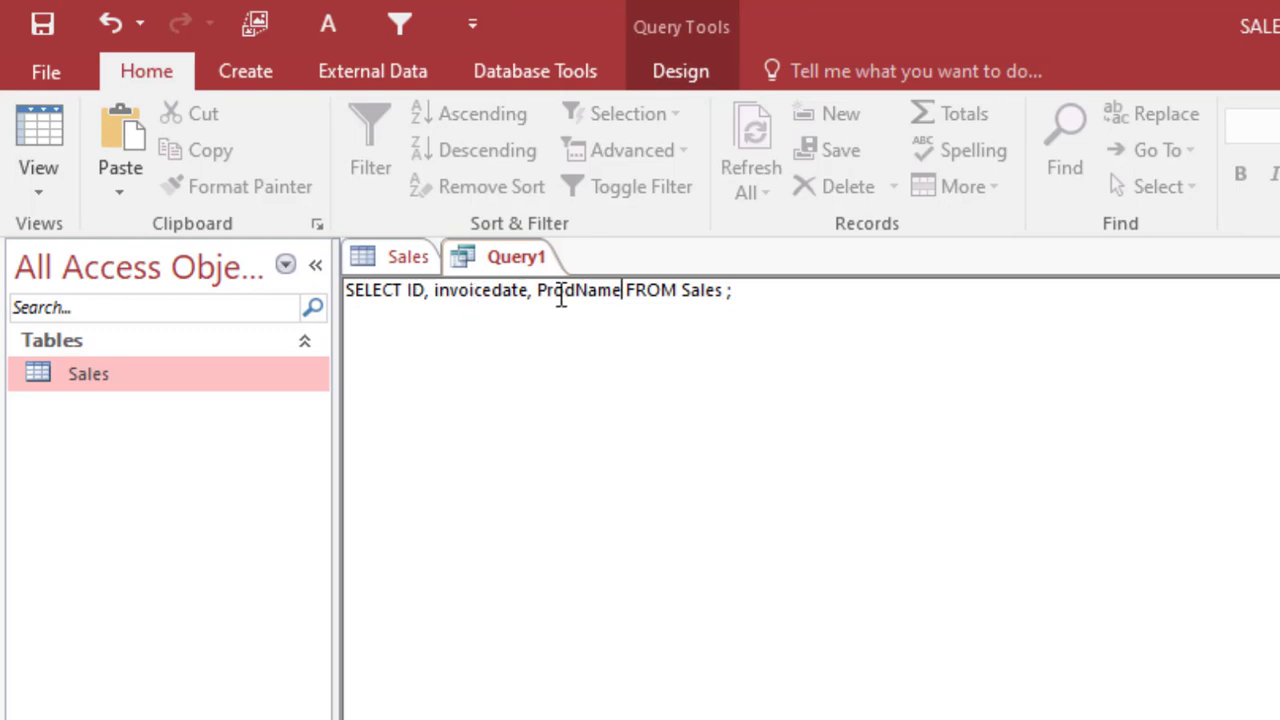
left_click(728, 290)
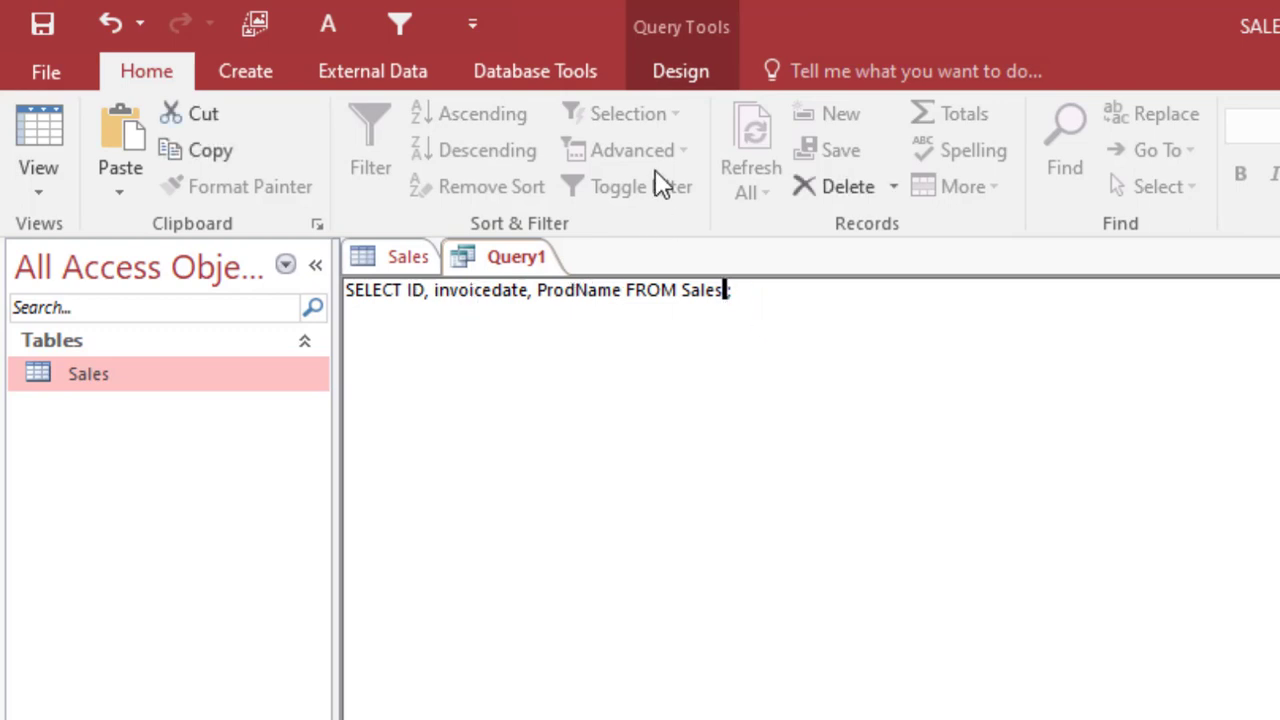
left_click(681, 72)
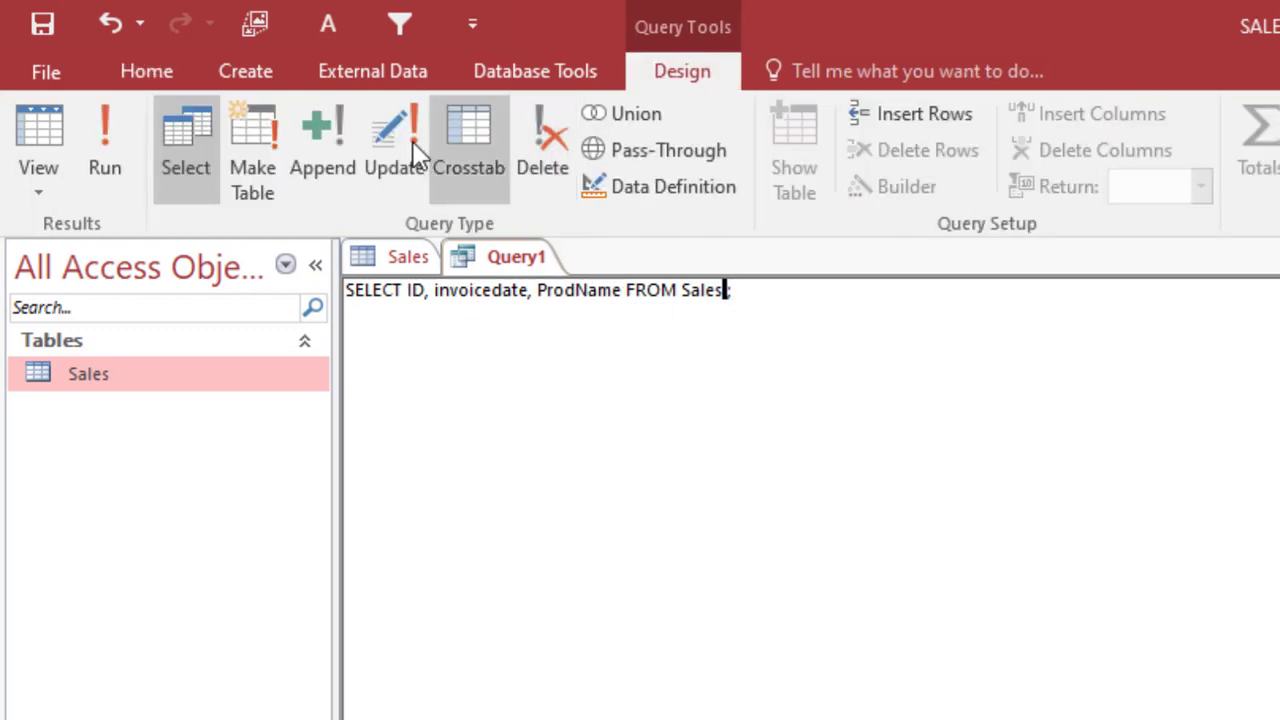
left_click(105, 200)
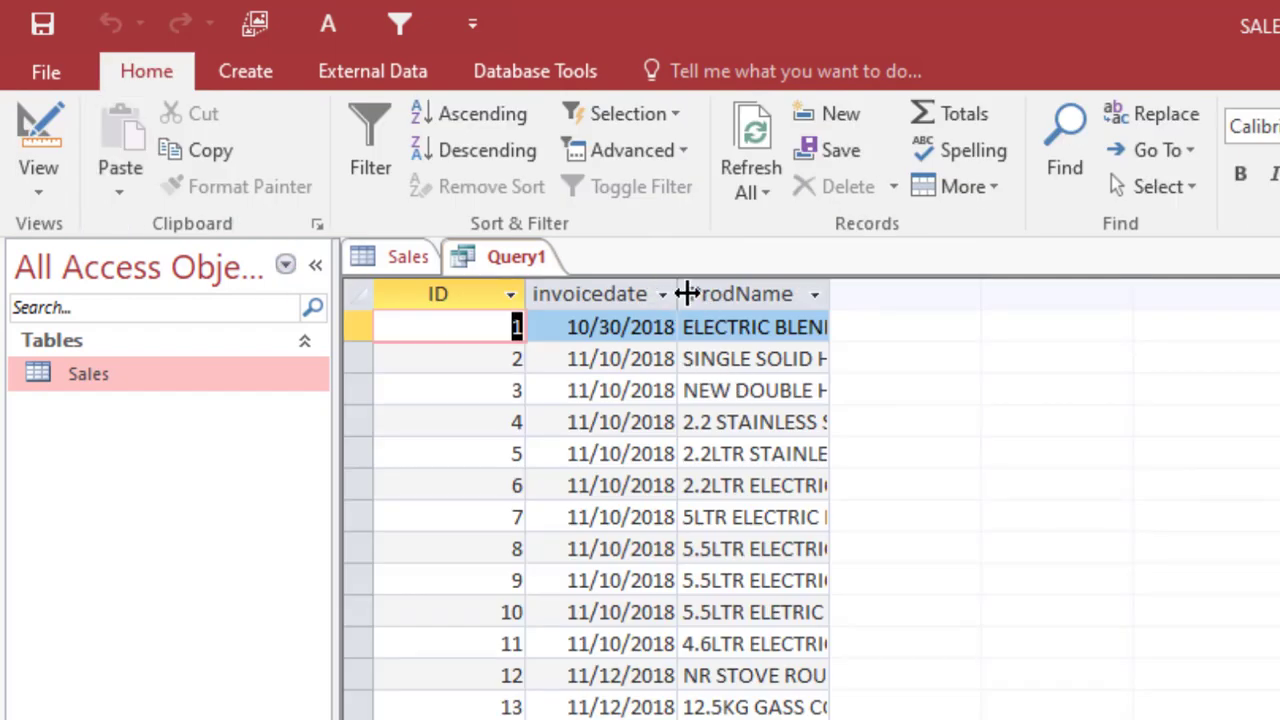
left_click_drag(678, 294, 686, 294)
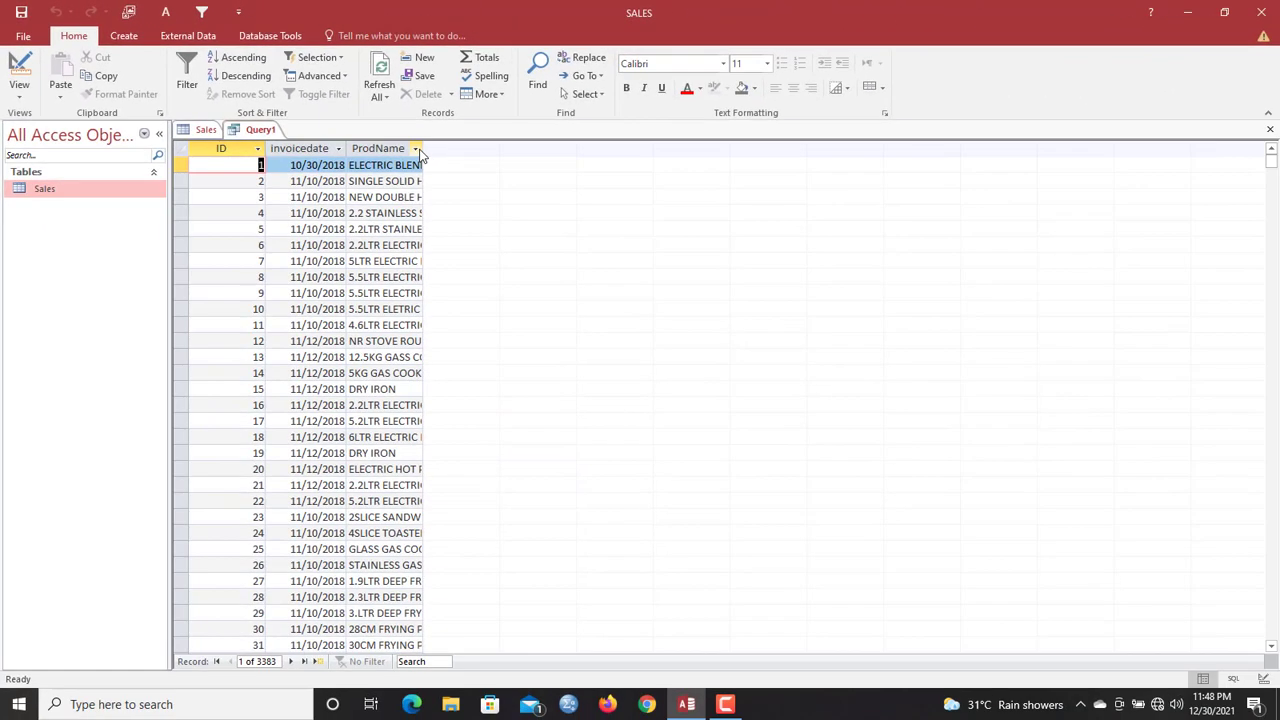
double_click(424, 155)
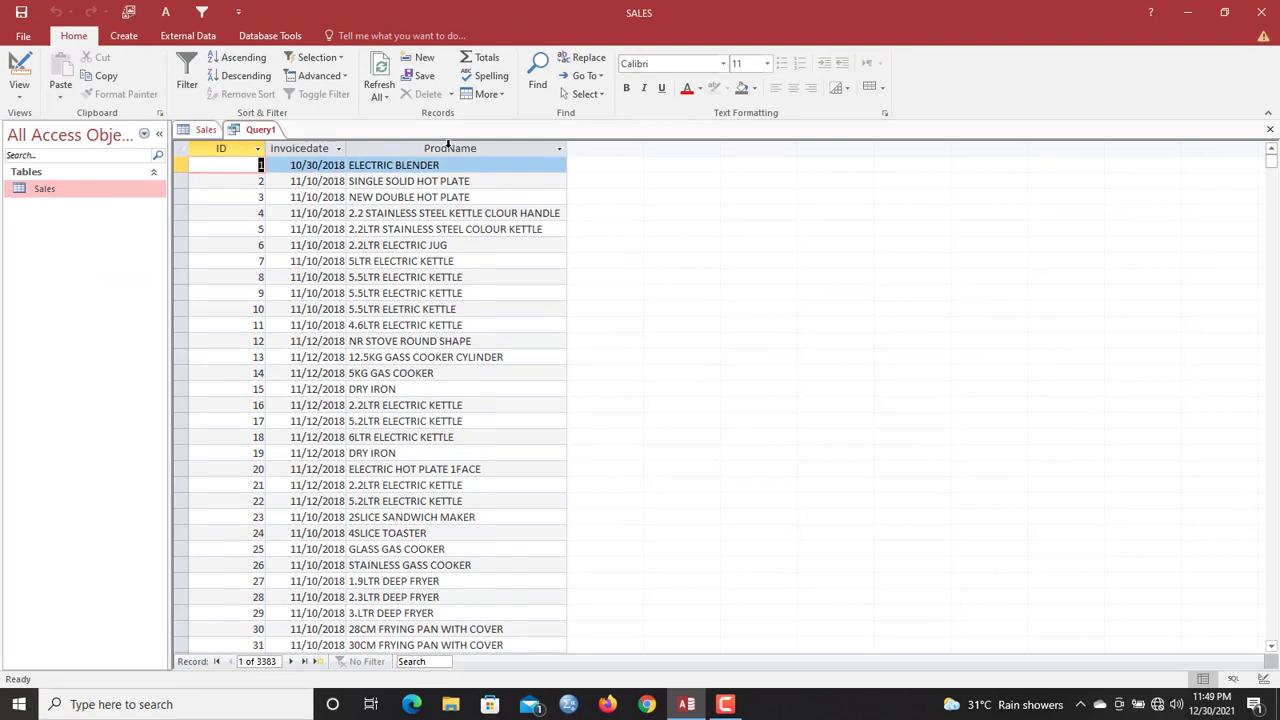
Step: Check the results against the Sales table's columns and return Query1 to SQL view
left_click(253, 137)
left_click(208, 131)
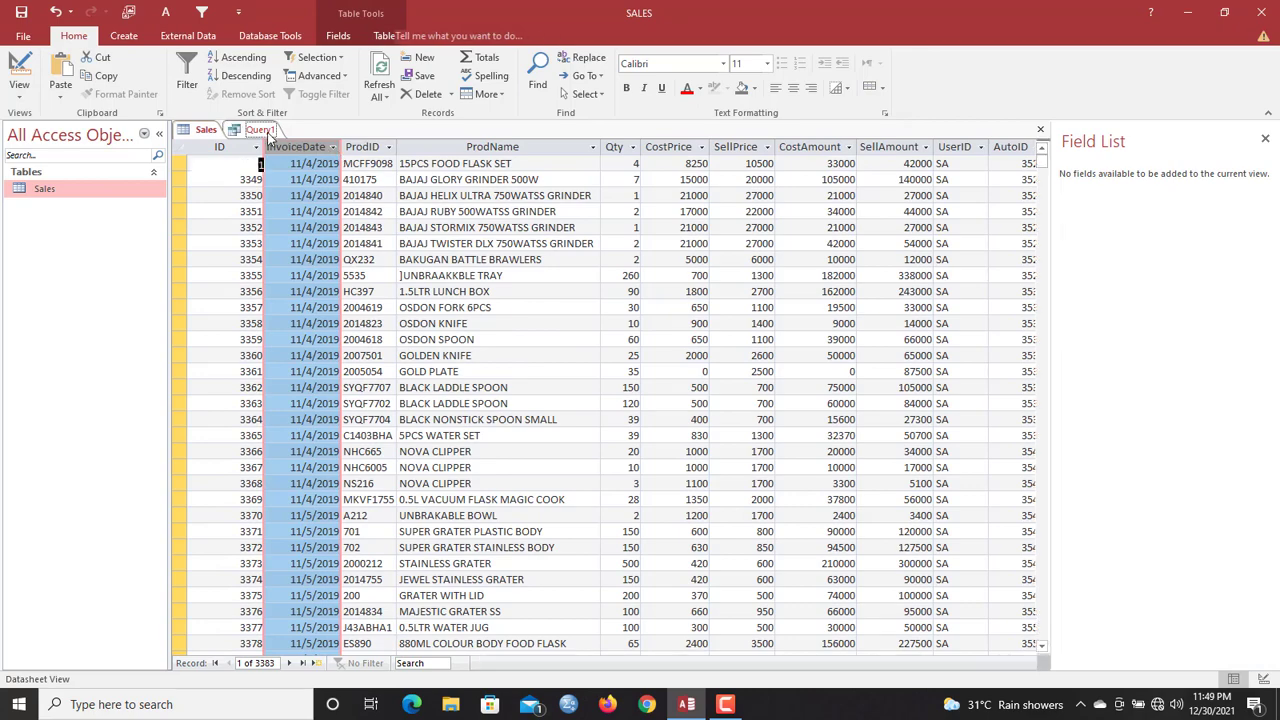
left_click(258, 131)
right_click(258, 134)
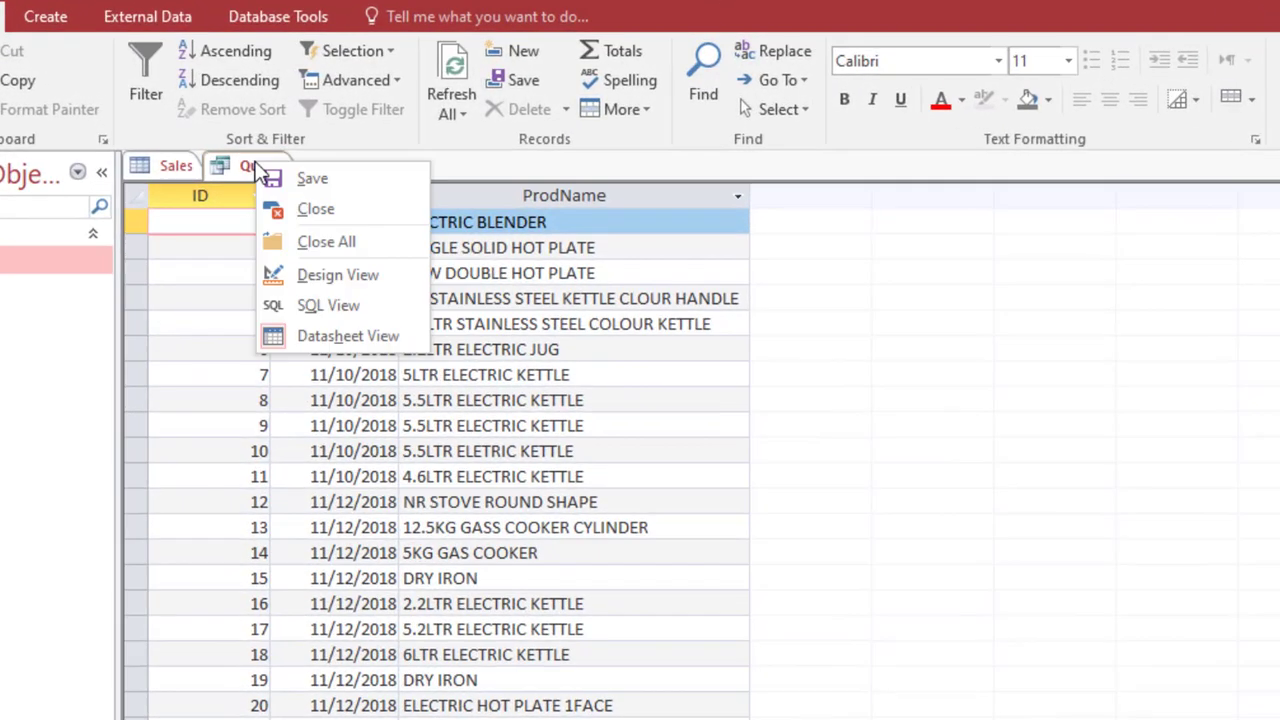
left_click(320, 305)
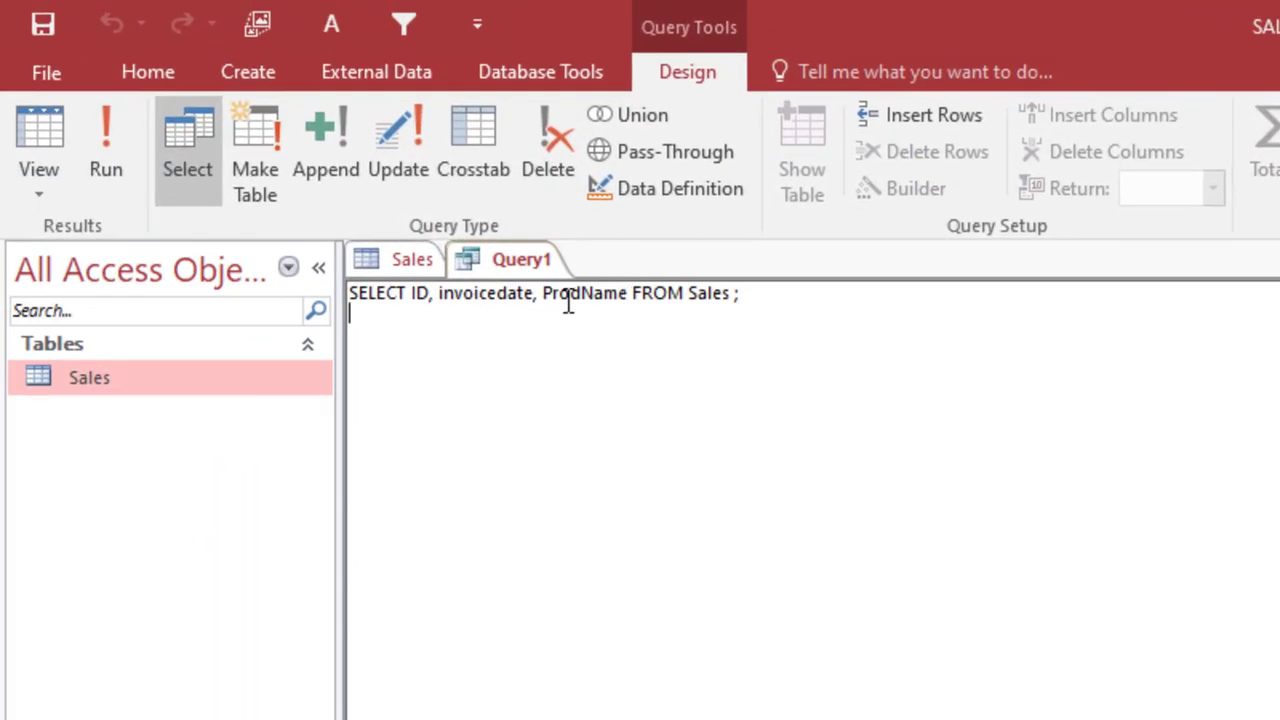
Step: Insert the ProdID field between invoicedate and ProdName in the SELECT statement and run the query
left_click(539, 293)
type("Produ")
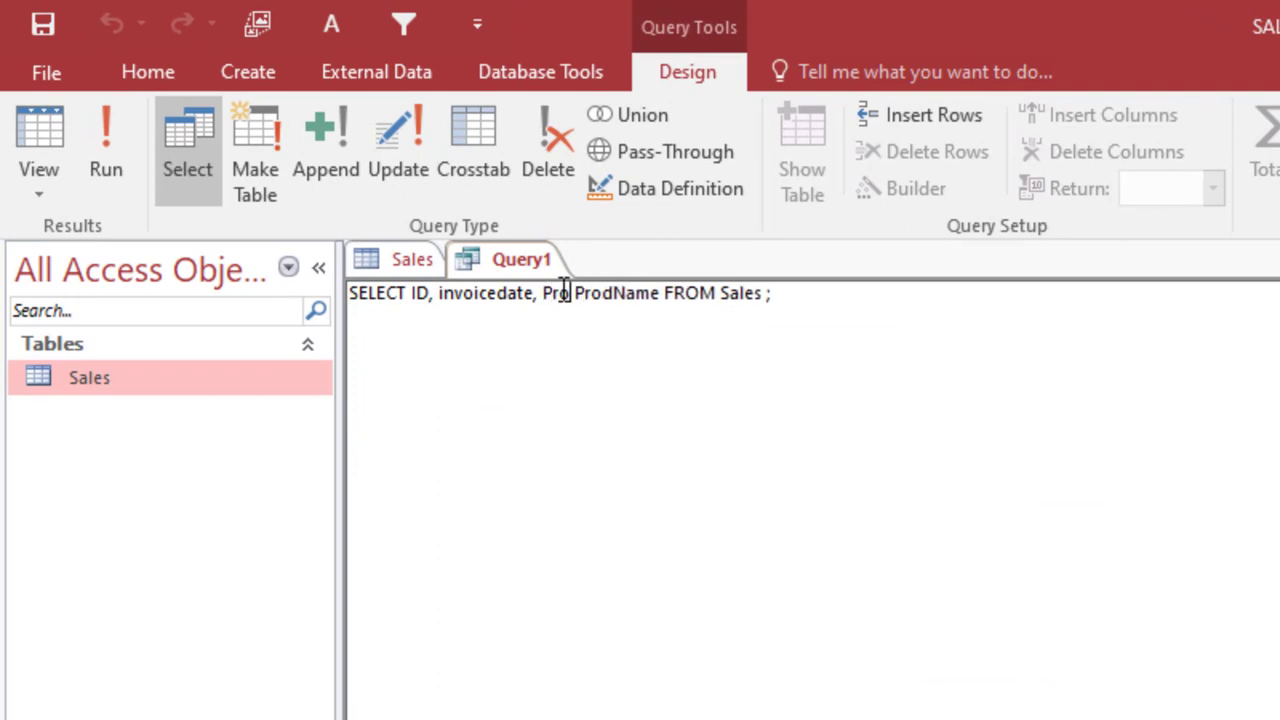
key("BackSpace")
type("ID,")
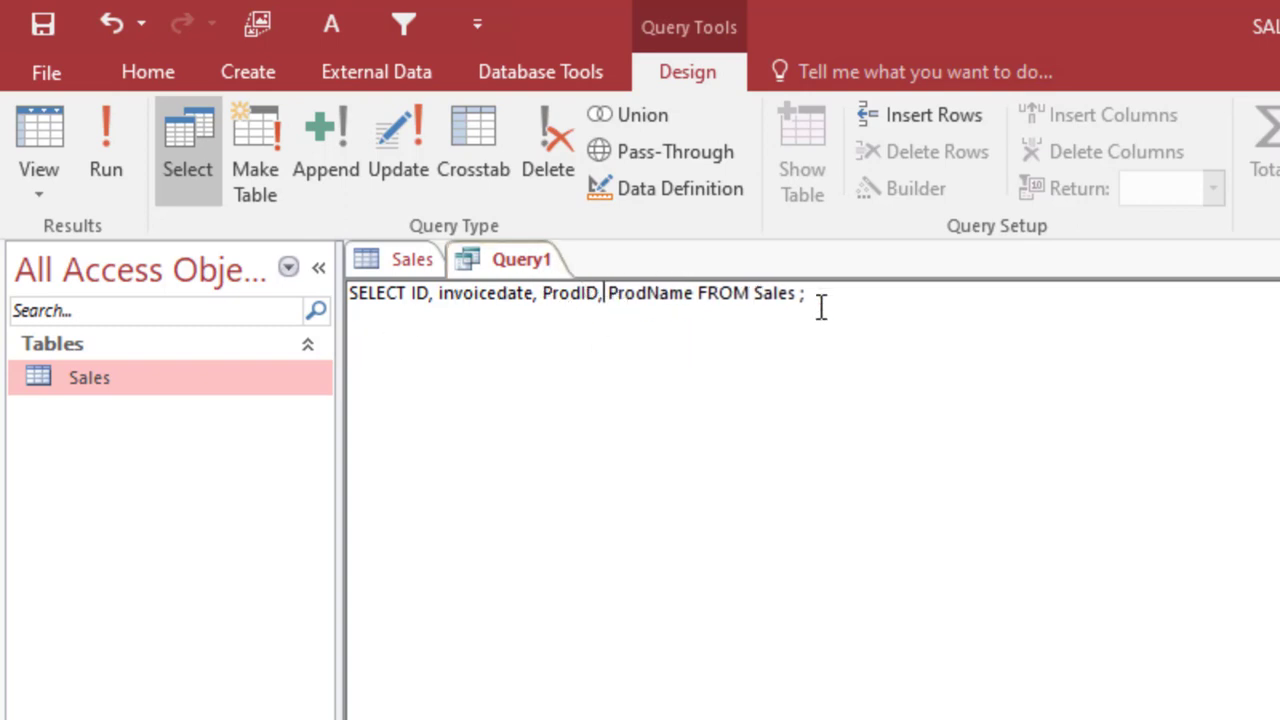
left_click(106, 150)
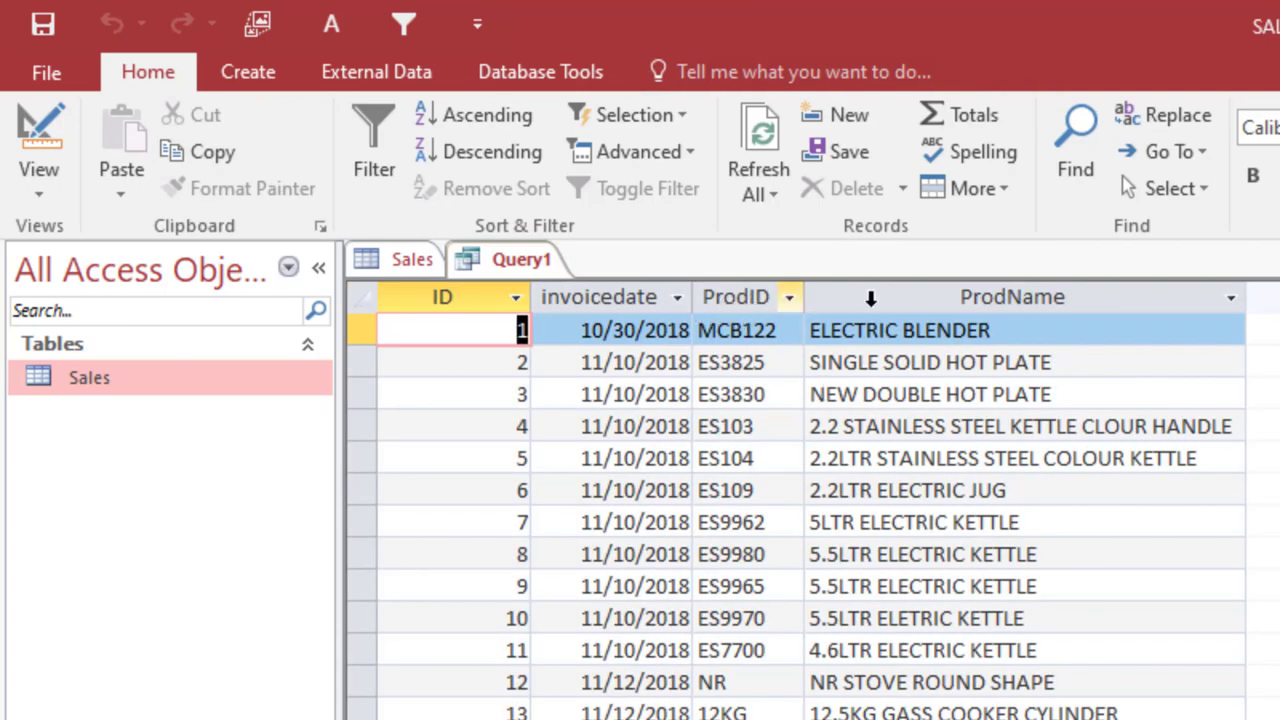
Step: Switch Query1 back to SQL view and check the ProdID and CostAmount fields in the Sales table
right_click(514, 259)
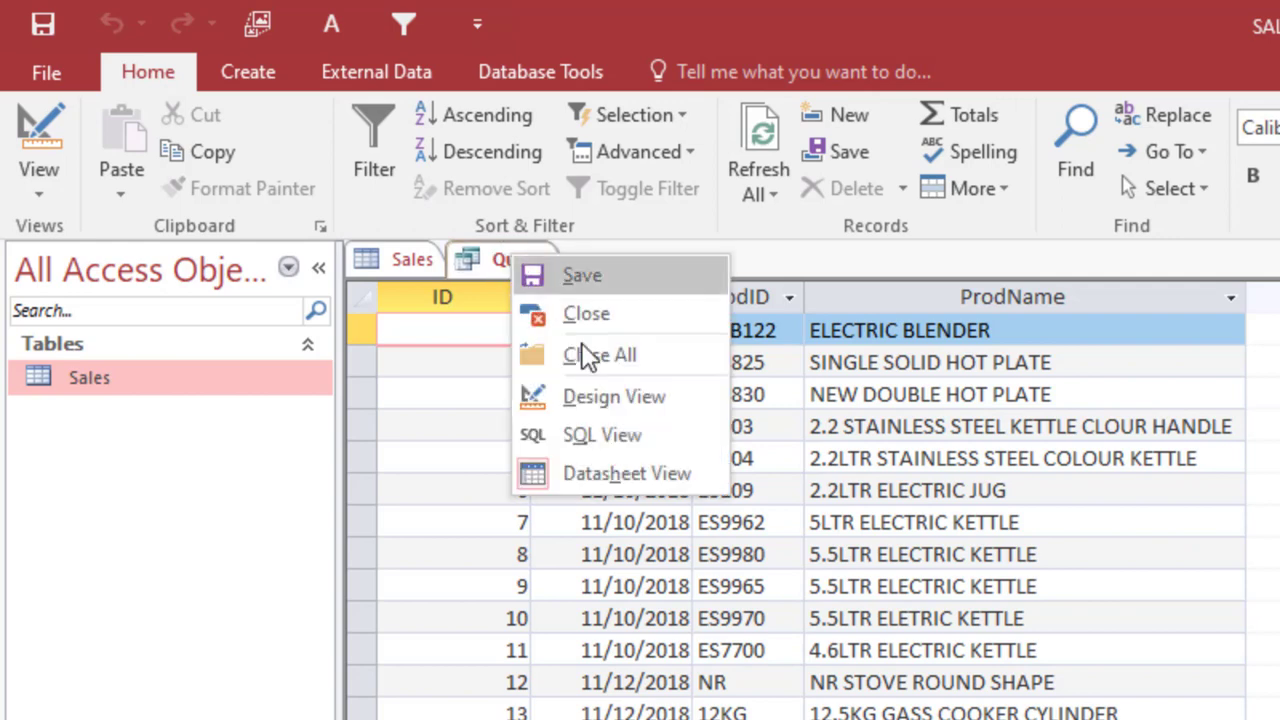
left_click(613, 437)
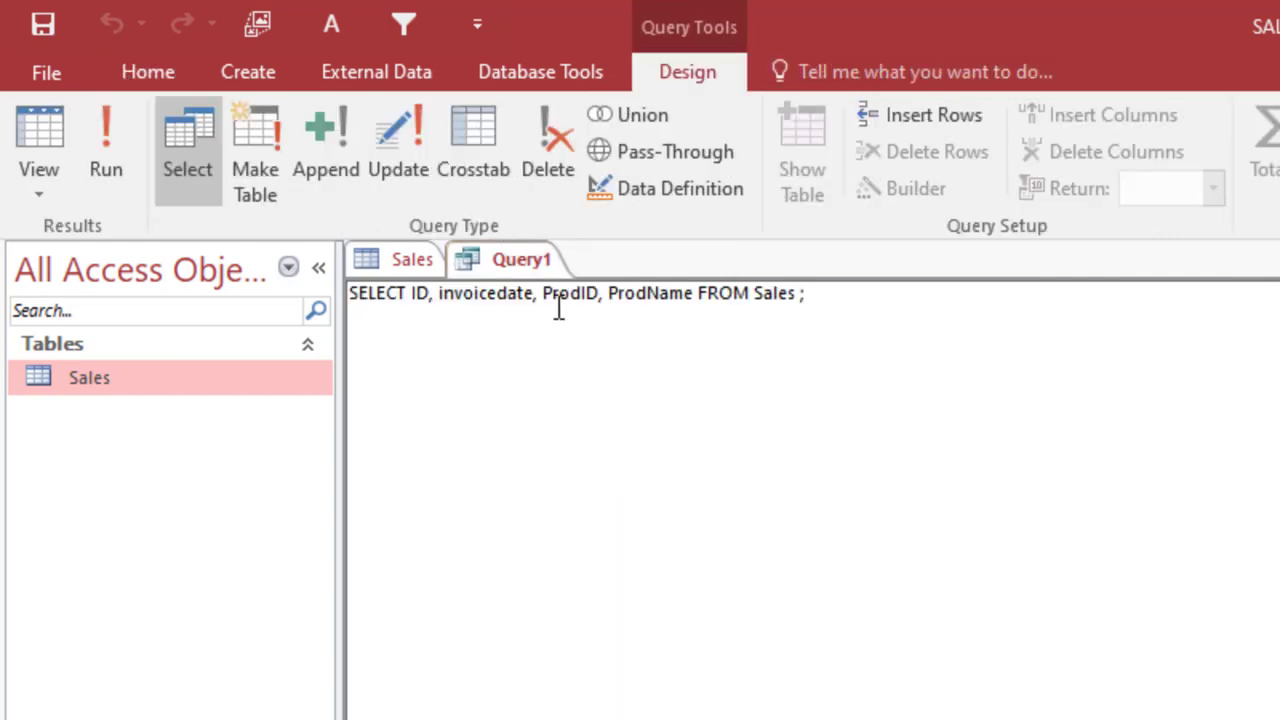
left_click(412, 262)
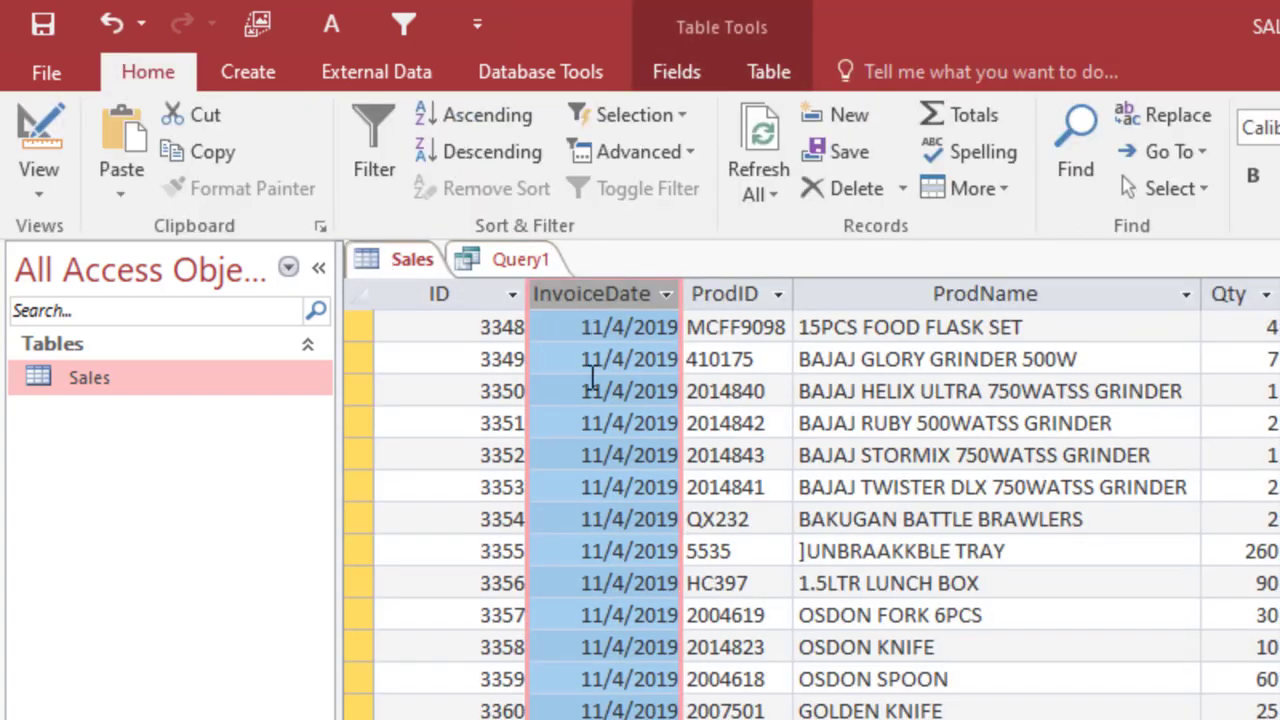
left_click(733, 290)
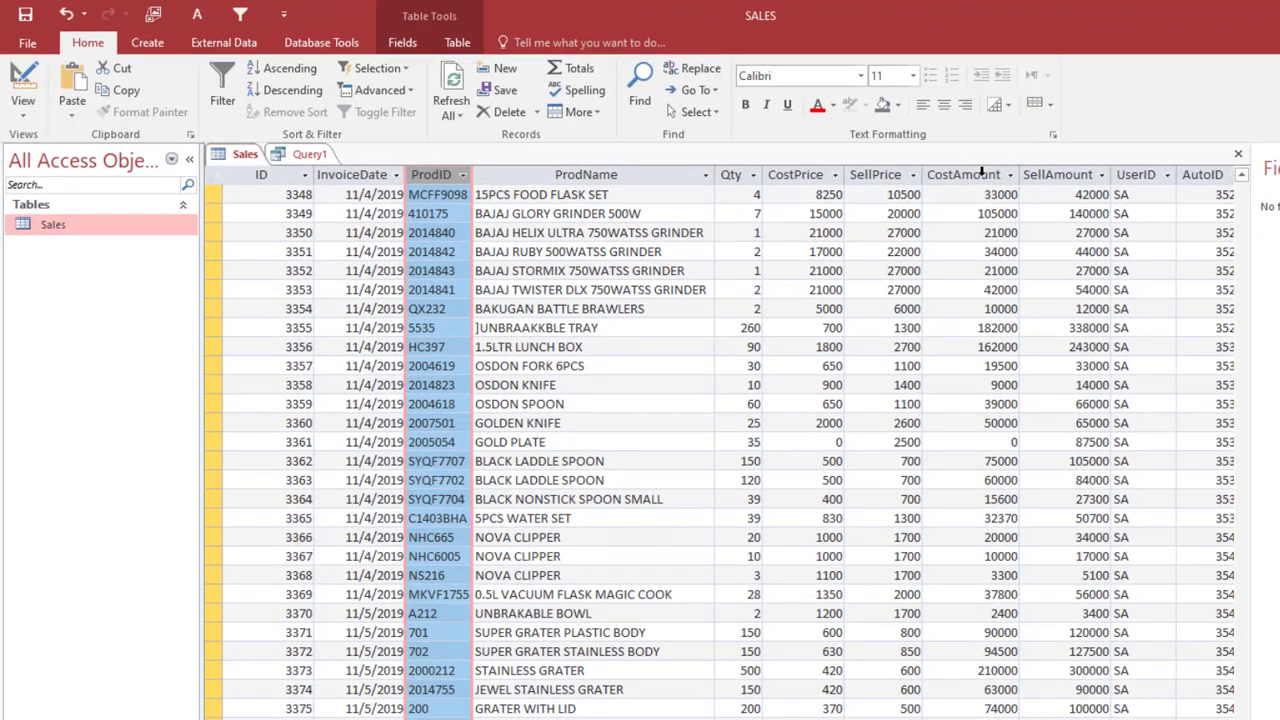
left_click(982, 172)
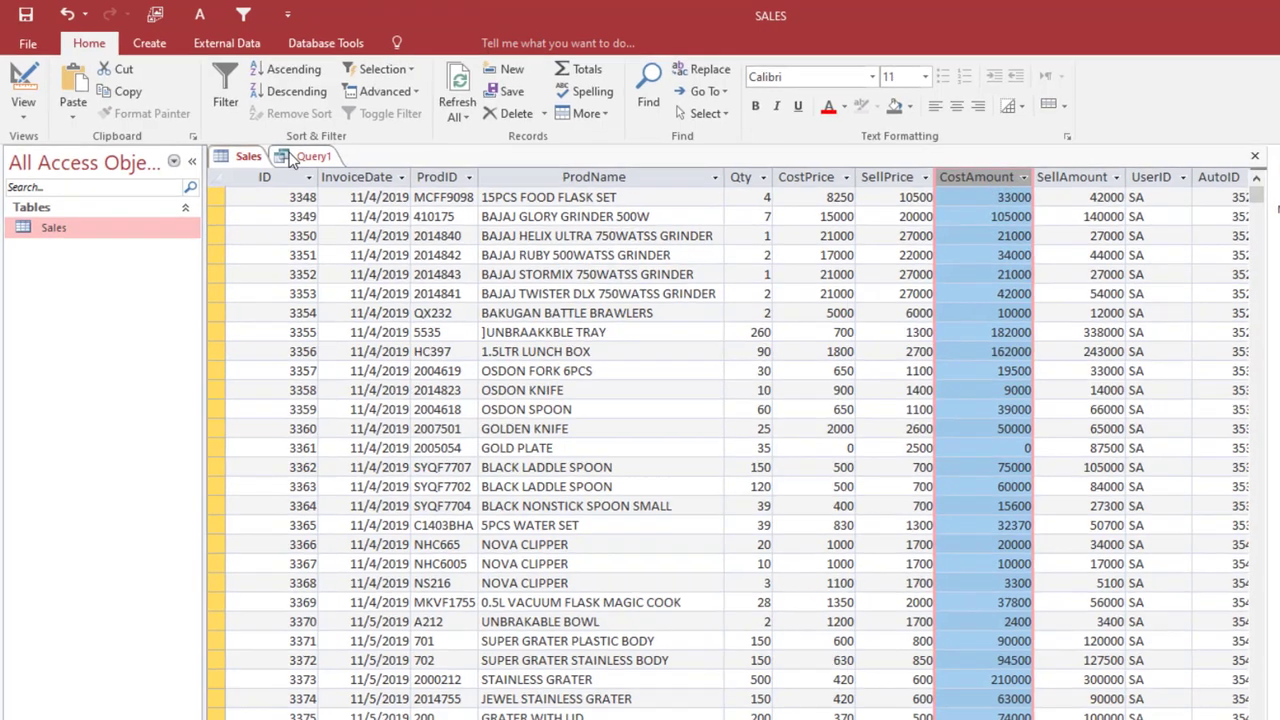
right_click(284, 154)
left_click(553, 434)
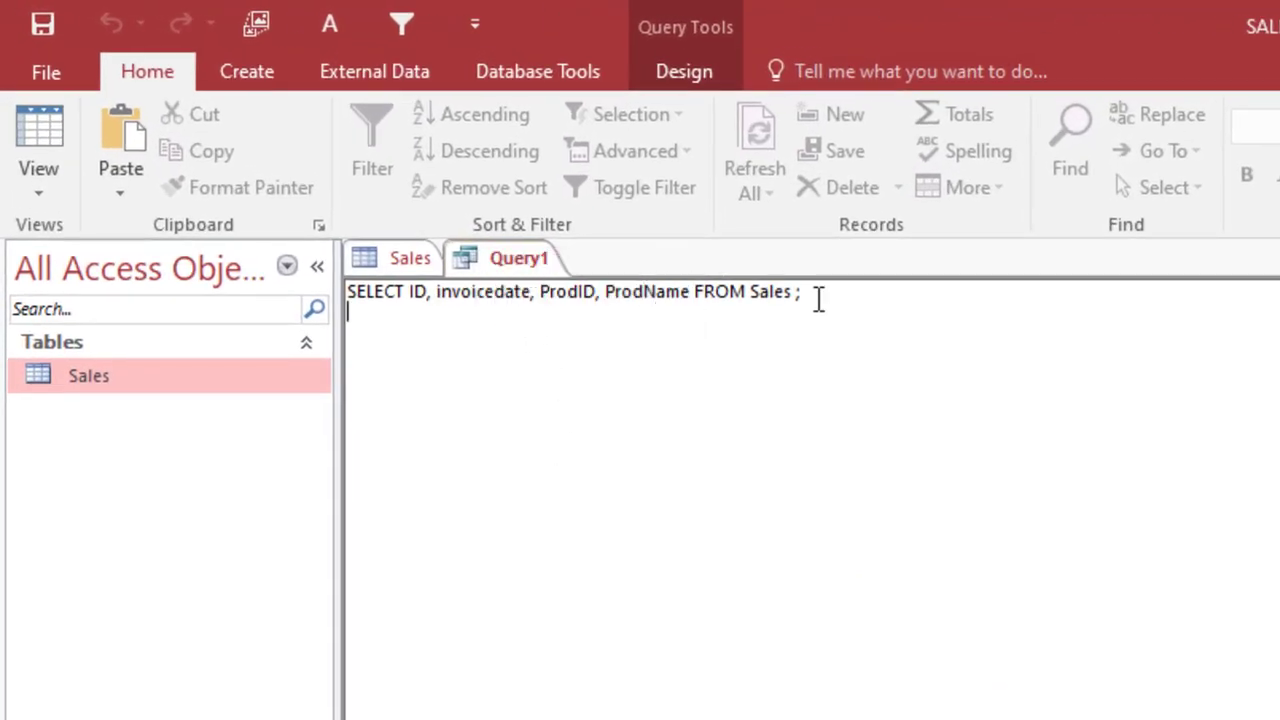
Step: Delete the field list and FROM clause from Query1's statement, keeping only SELECT
left_click_drag(803, 291, 446, 292)
key("BackSpace")
key("BackSpace")
key("BackSpace")
key("BackSpace")
key("BackSpace")
key("BackSpace")
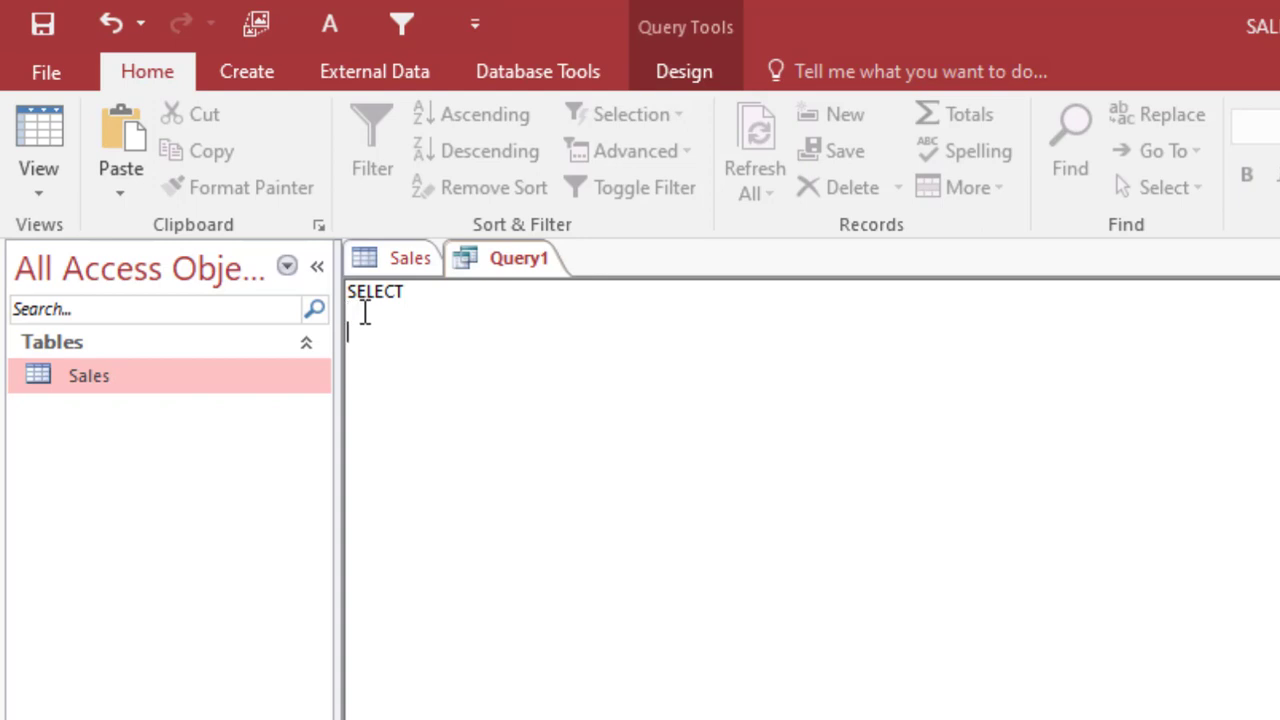
Step: Complete the SELECT statement over separate lines with the fields invoicedate, Prodname, costAmount, followed by "From" and "sales;"
type("invoicedate, P")
type("rodname, ")
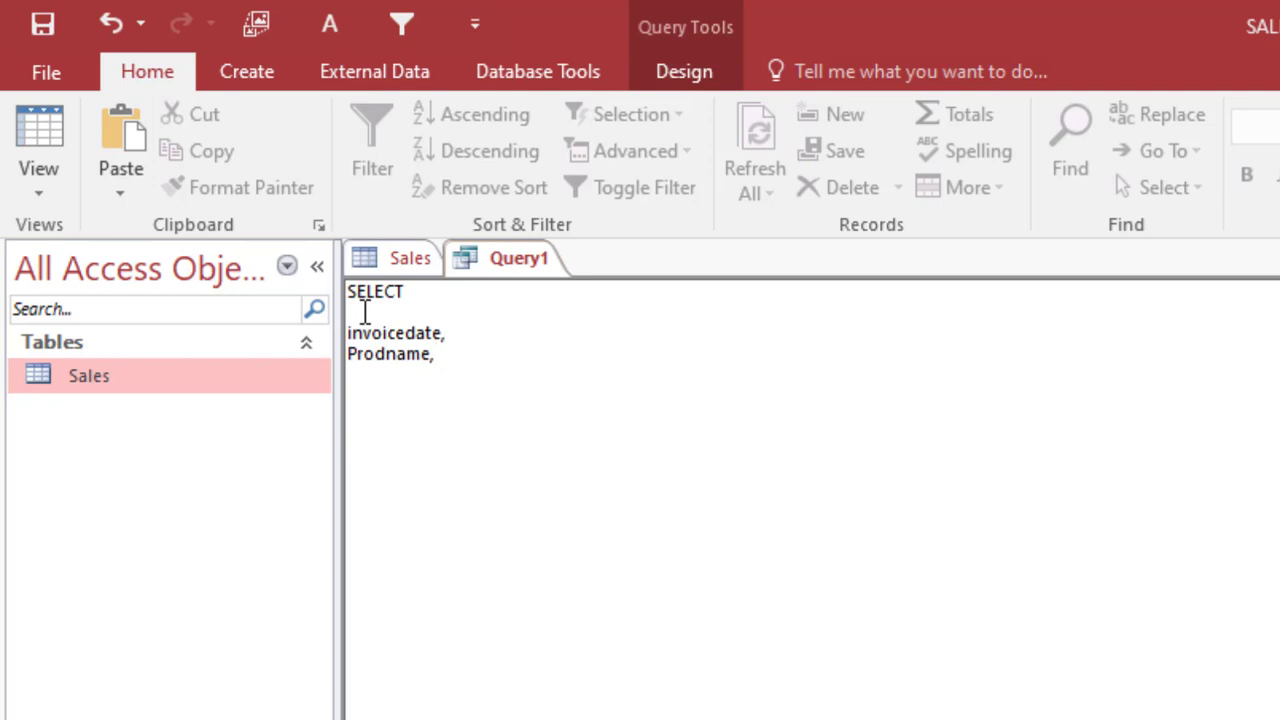
type("costAmount")
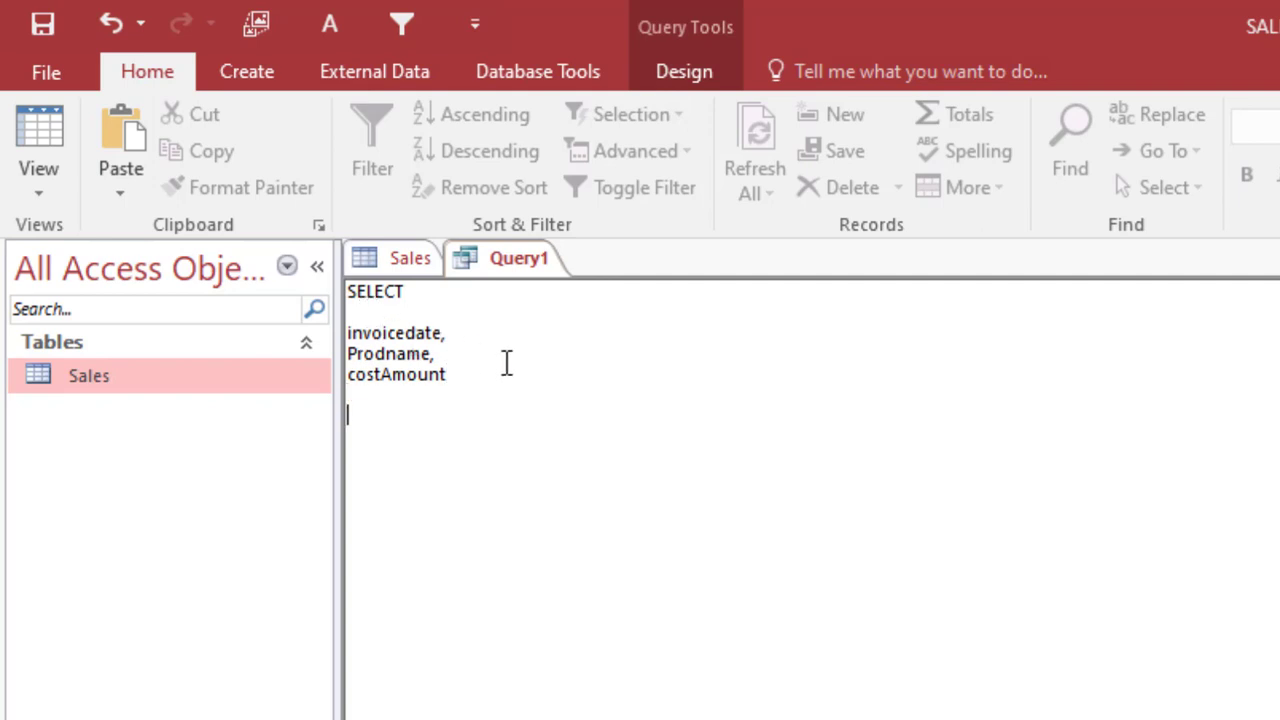
type("om ")
type("sales;")
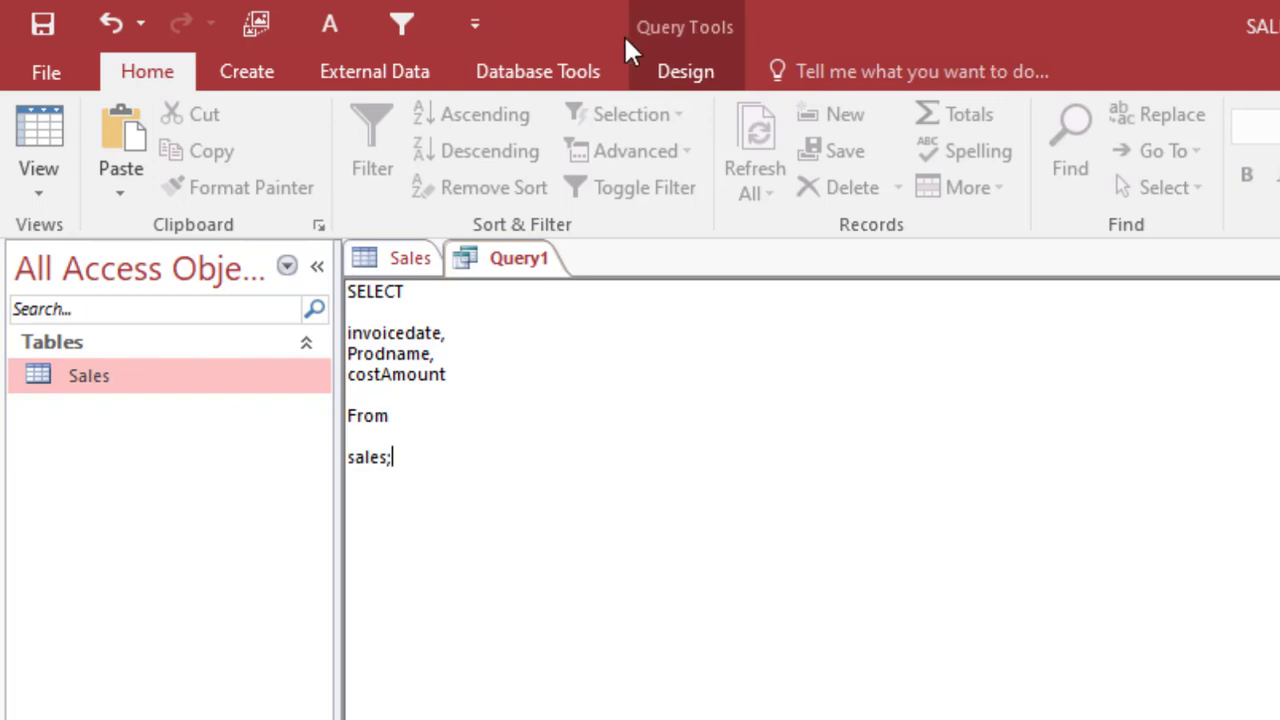
Step: Run the multi-line query and narrow the Prodname column in its results
left_click(690, 72)
left_click(100, 195)
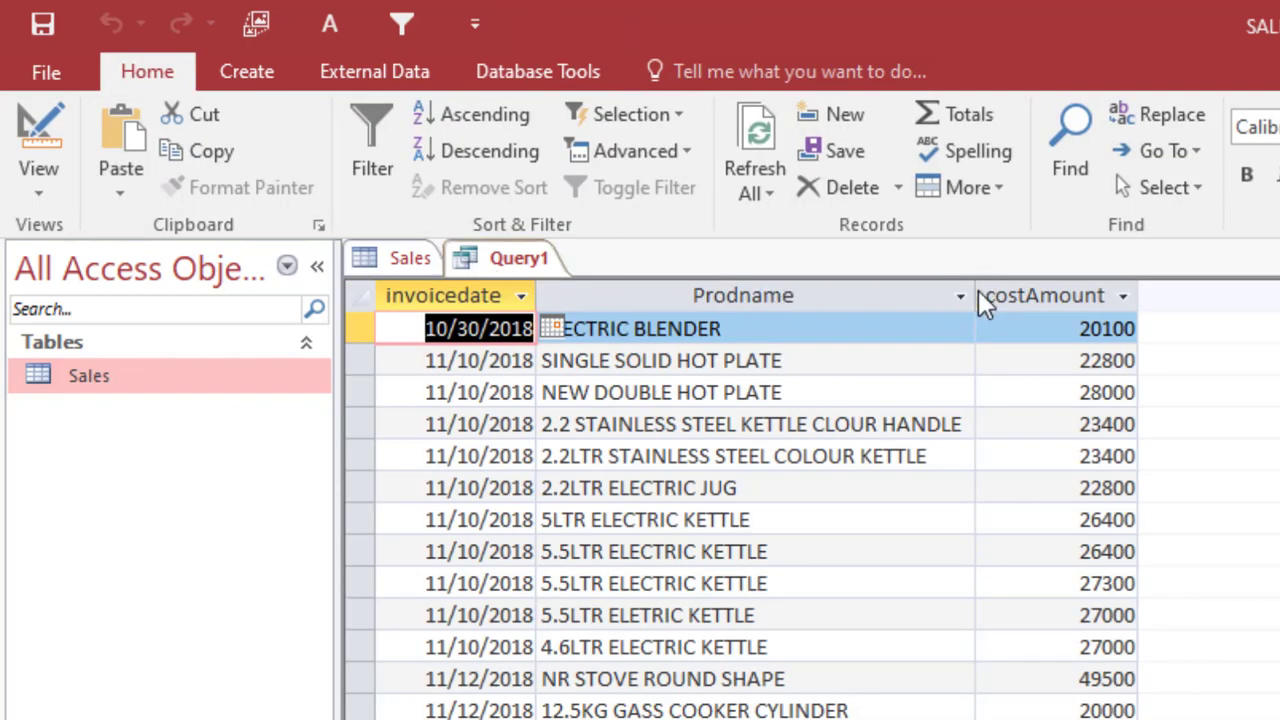
left_click_drag(975, 295, 855, 300)
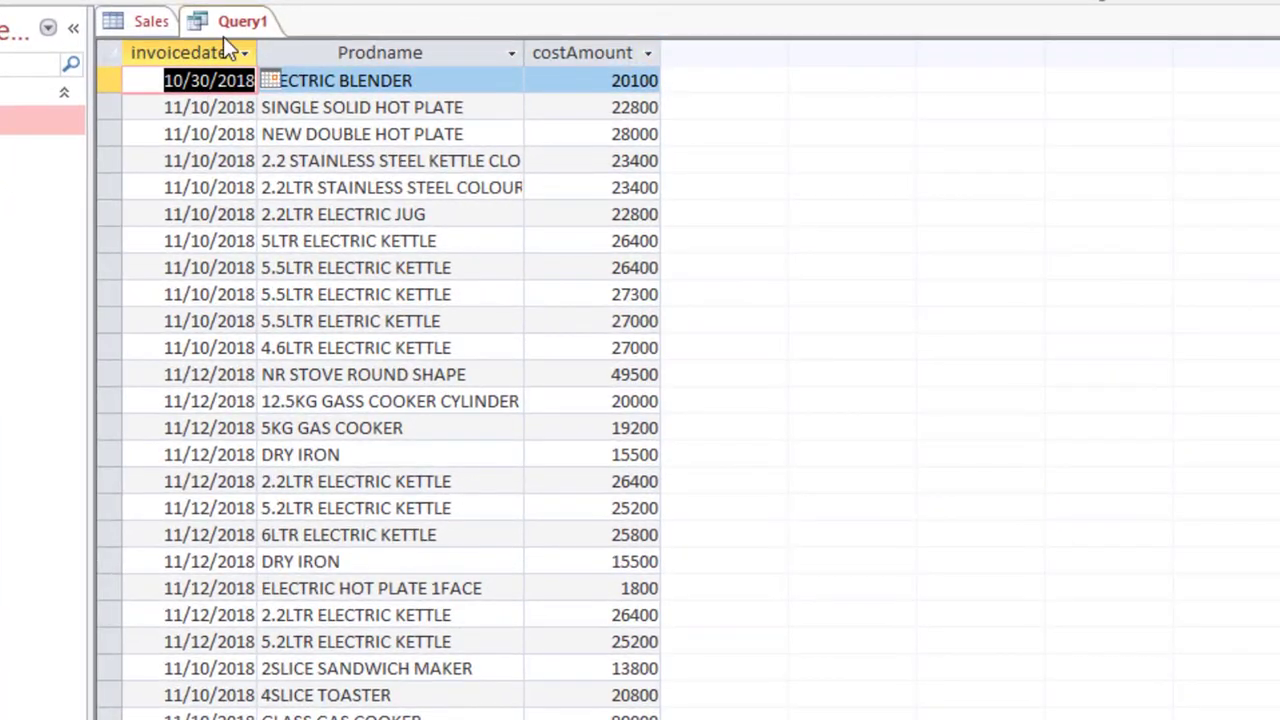
Step: Review the invoicedate, Prodname and costAmount columns in the query results
left_click(440, 54)
left_click(418, 185)
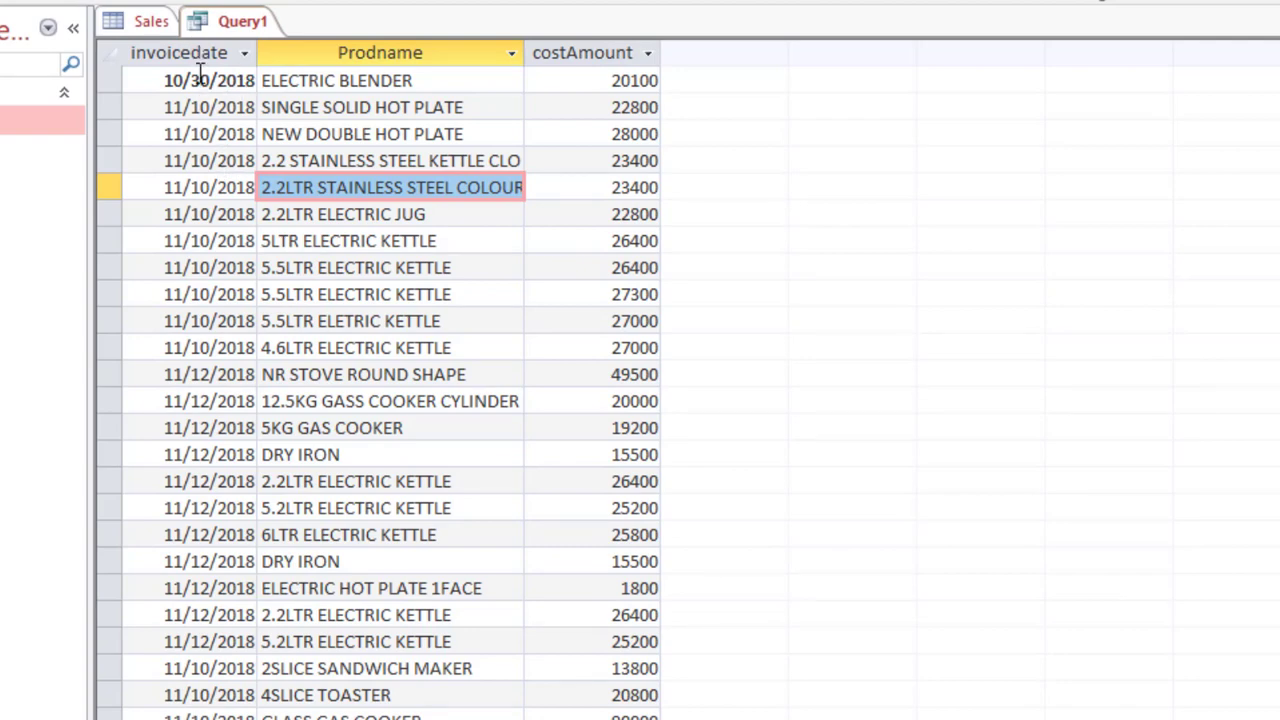
left_click(352, 72)
left_click(550, 58)
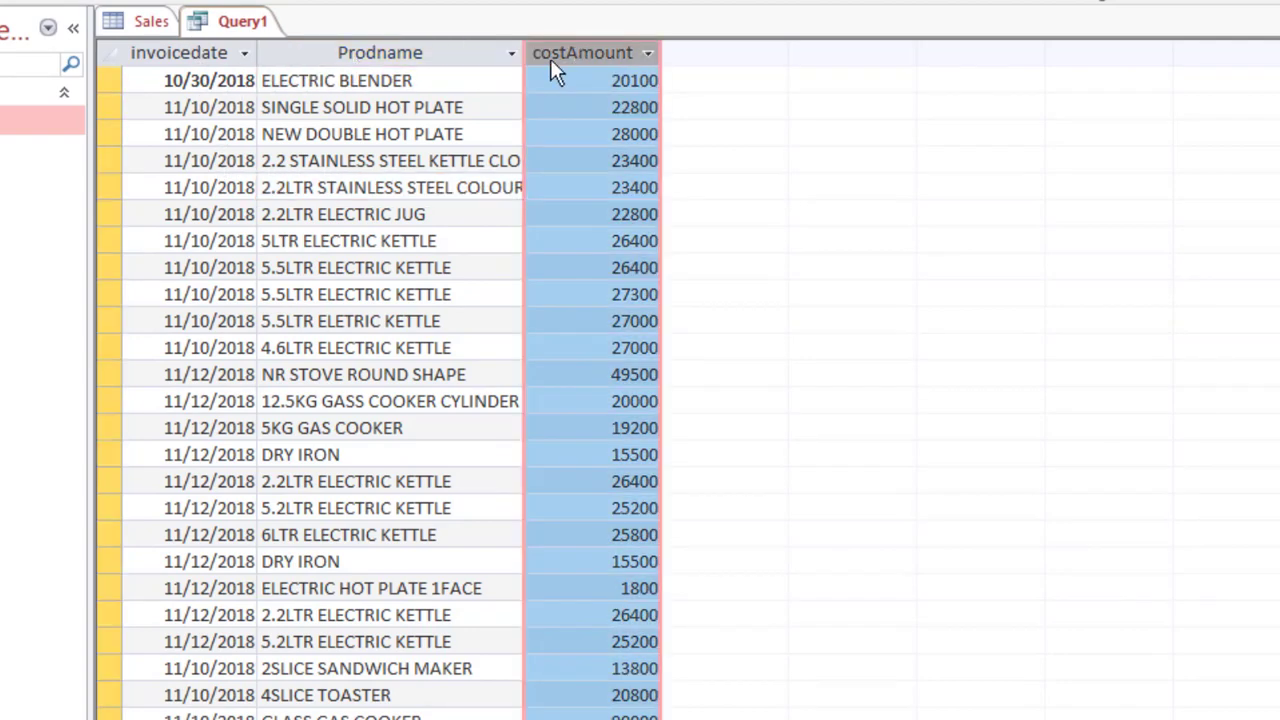
Step: Return to Query1's SQL statement and add SellAmount as a fourth field on its own line after costAmount
left_click(166, 31)
left_click(218, 31)
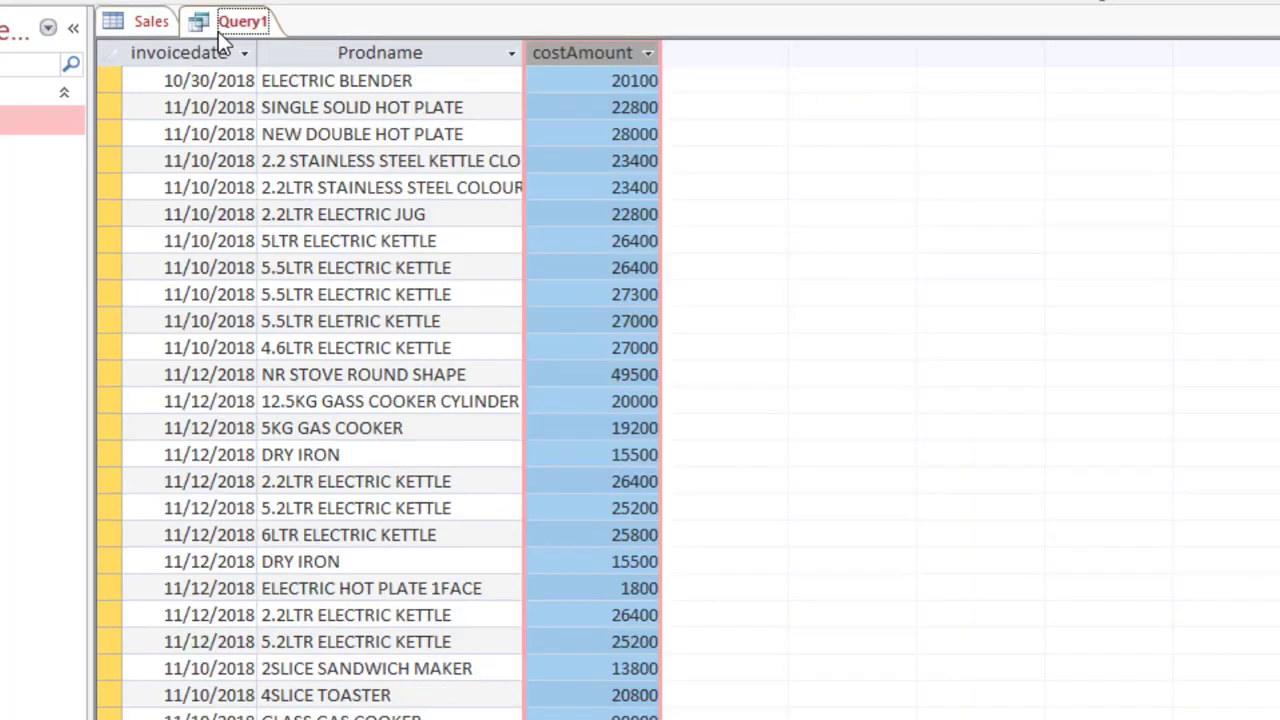
right_click(218, 31)
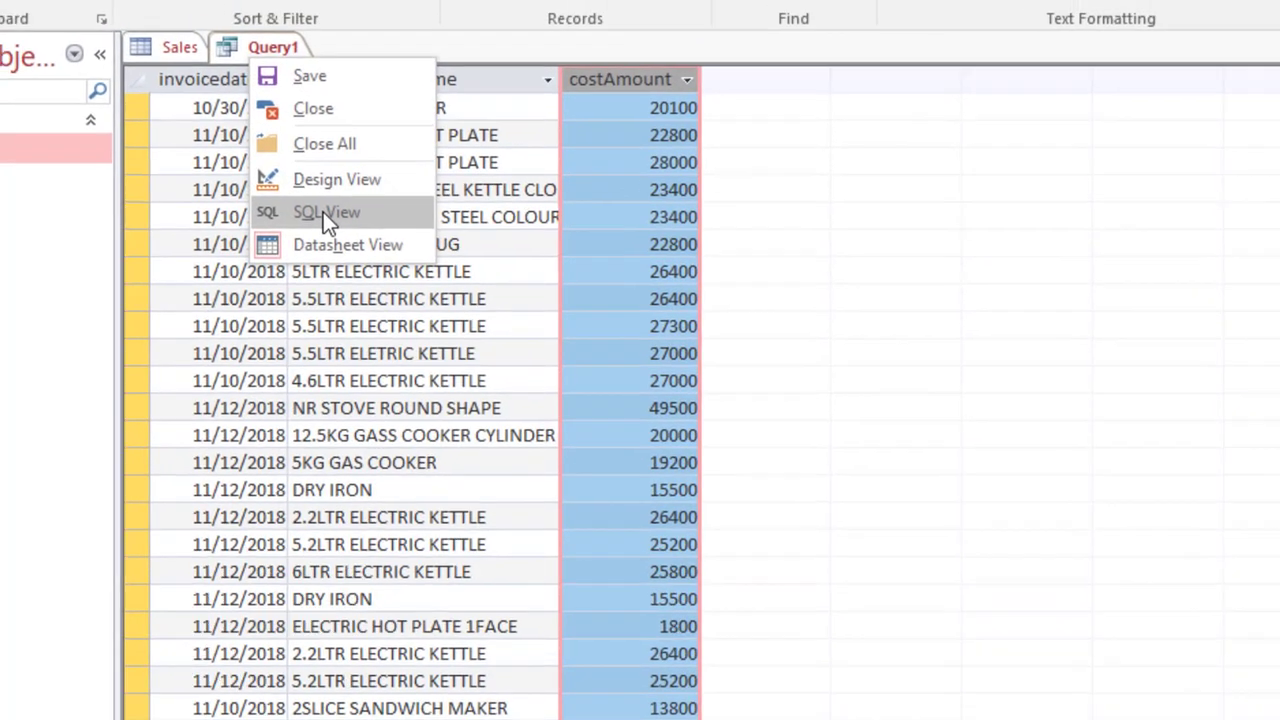
left_click(293, 184)
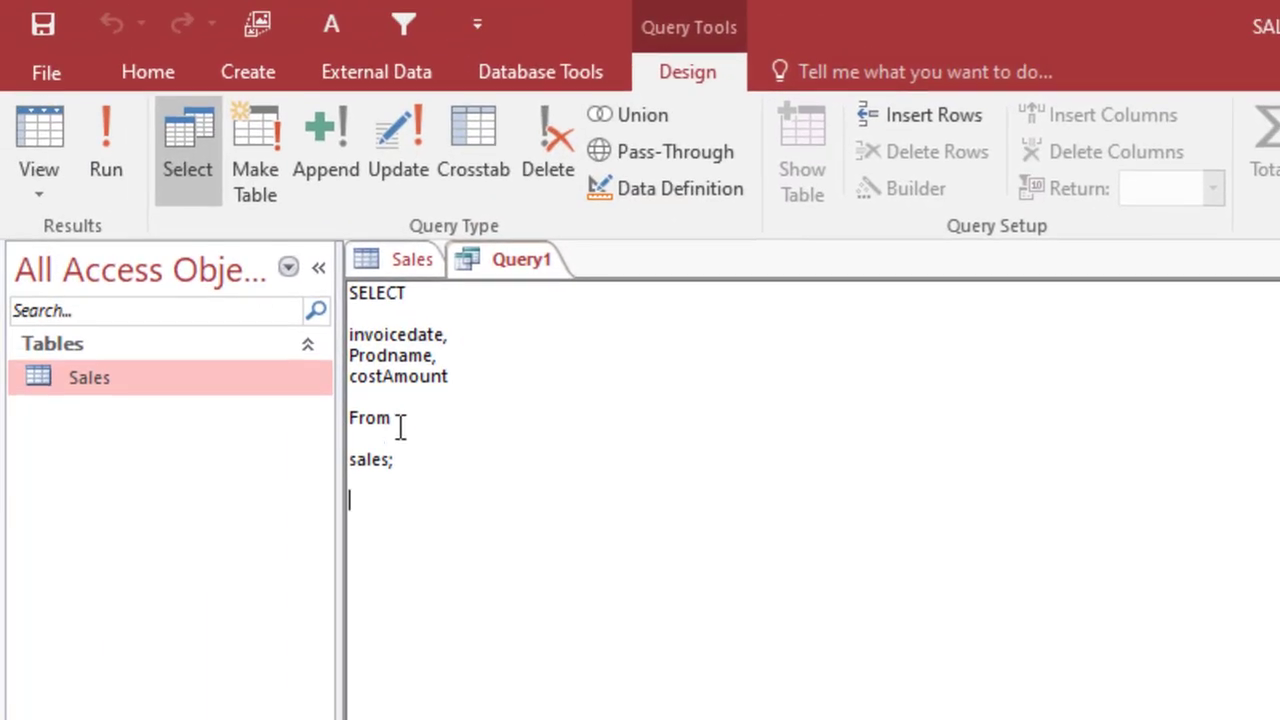
left_click(485, 377)
key("BackSpace")
key("Return")
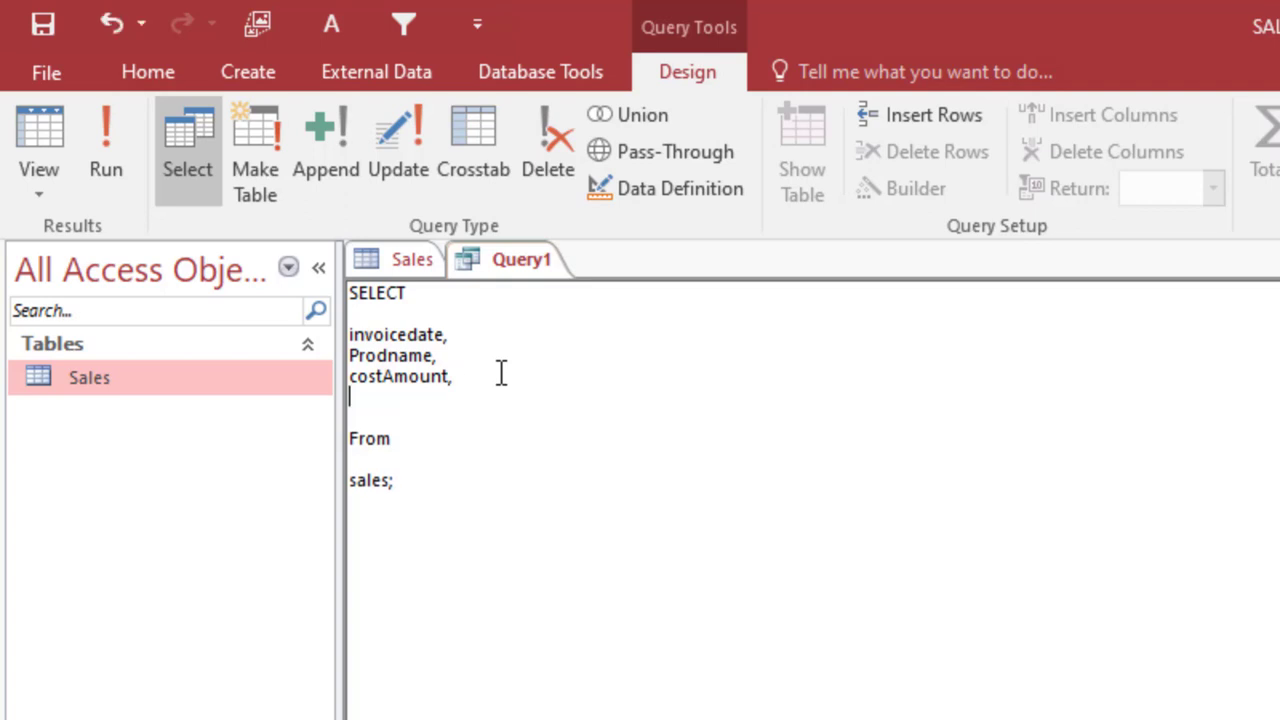
type("SellAmount")
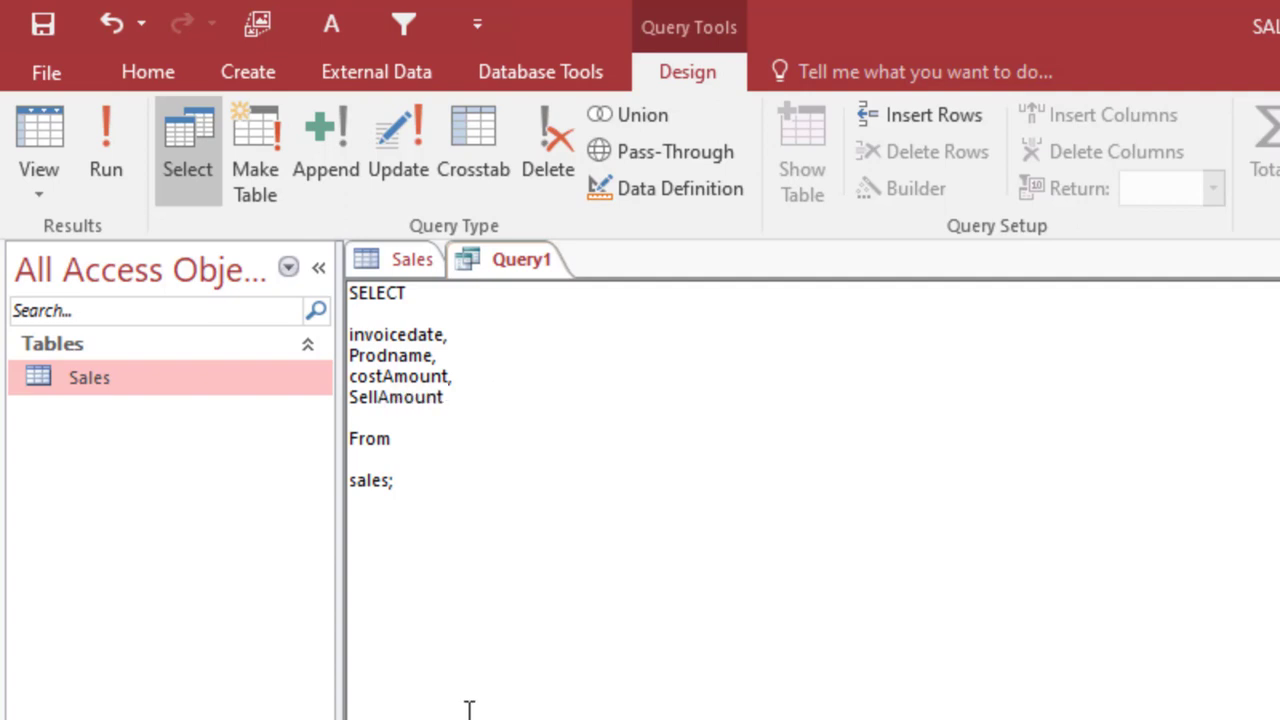
Step: Examine the multi-line statement from SELECT through the field list to the From clause
left_click_drag(471, 510, 238, 258)
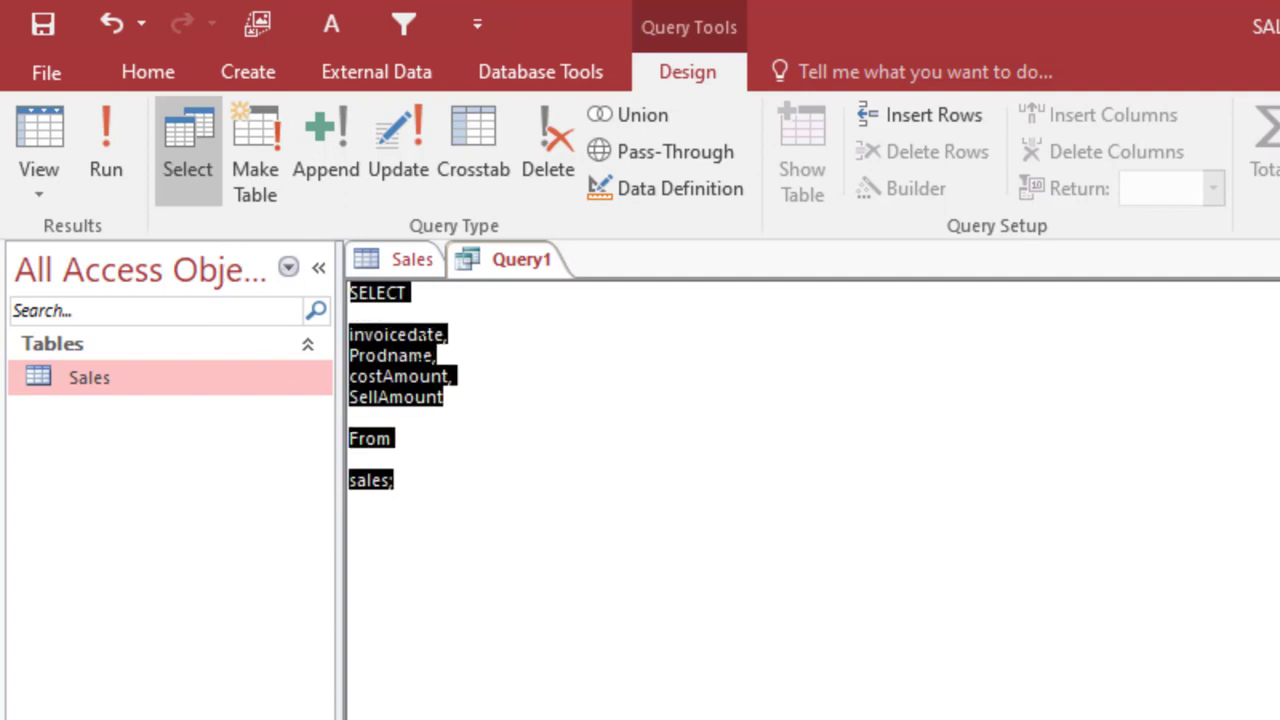
left_click(416, 420)
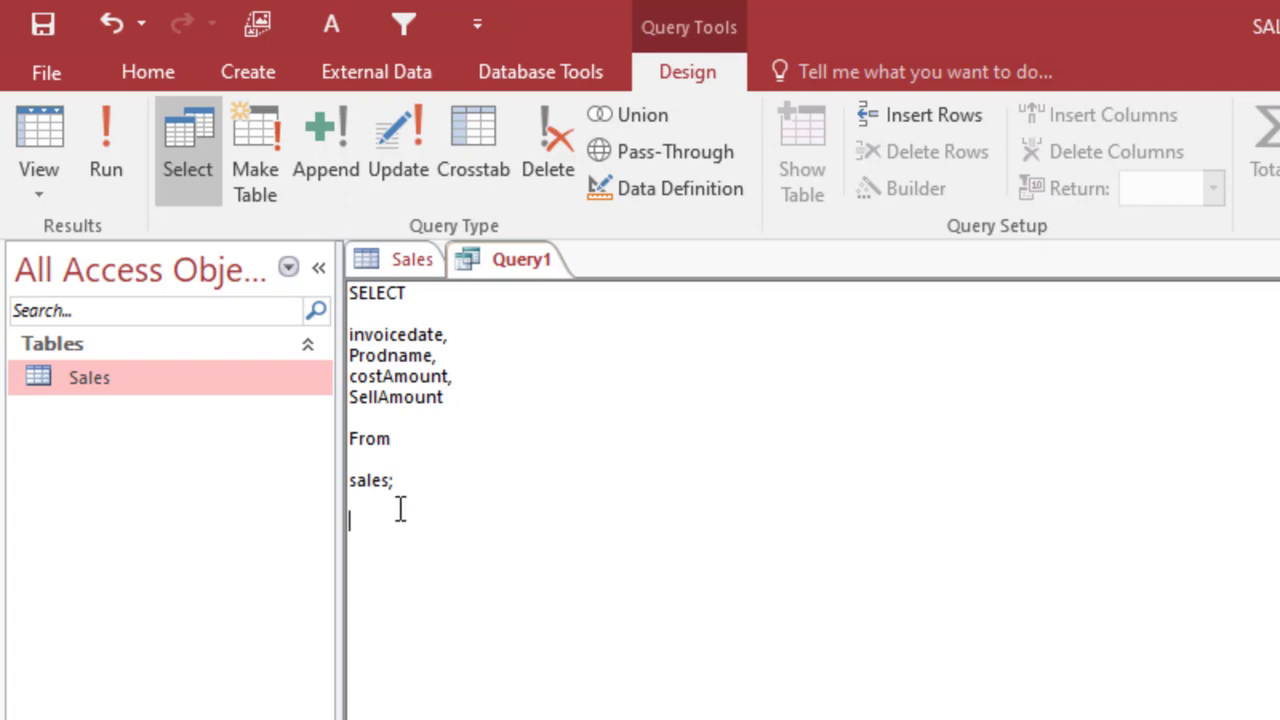
left_click_drag(400, 509, 274, 280)
left_click(383, 354)
left_click_drag(434, 520, 337, 345)
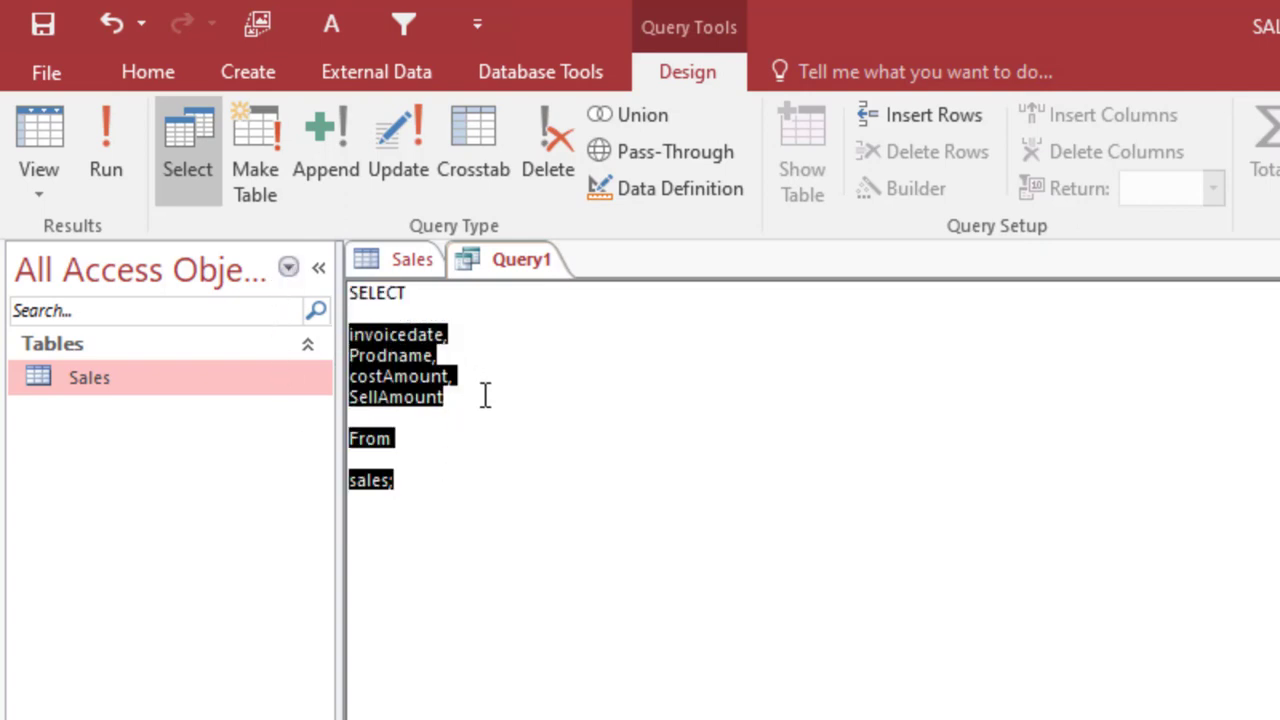
left_click(459, 490)
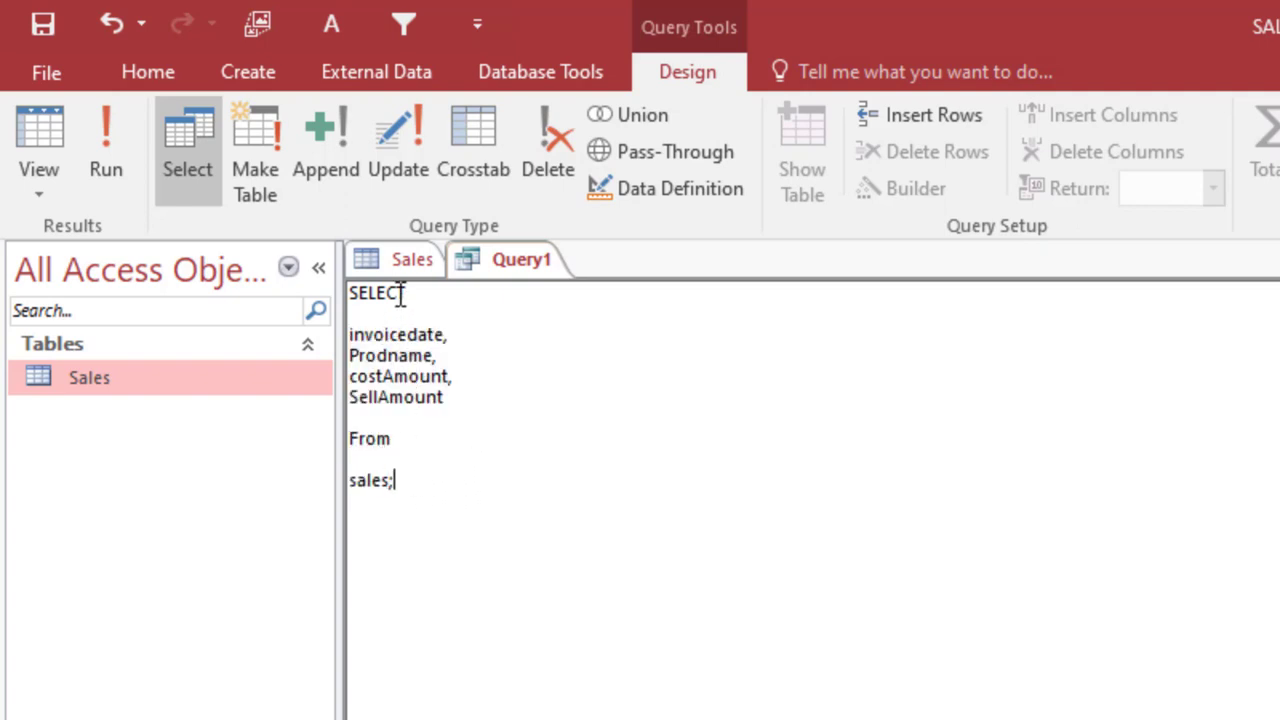
left_click_drag(400, 293, 446, 398)
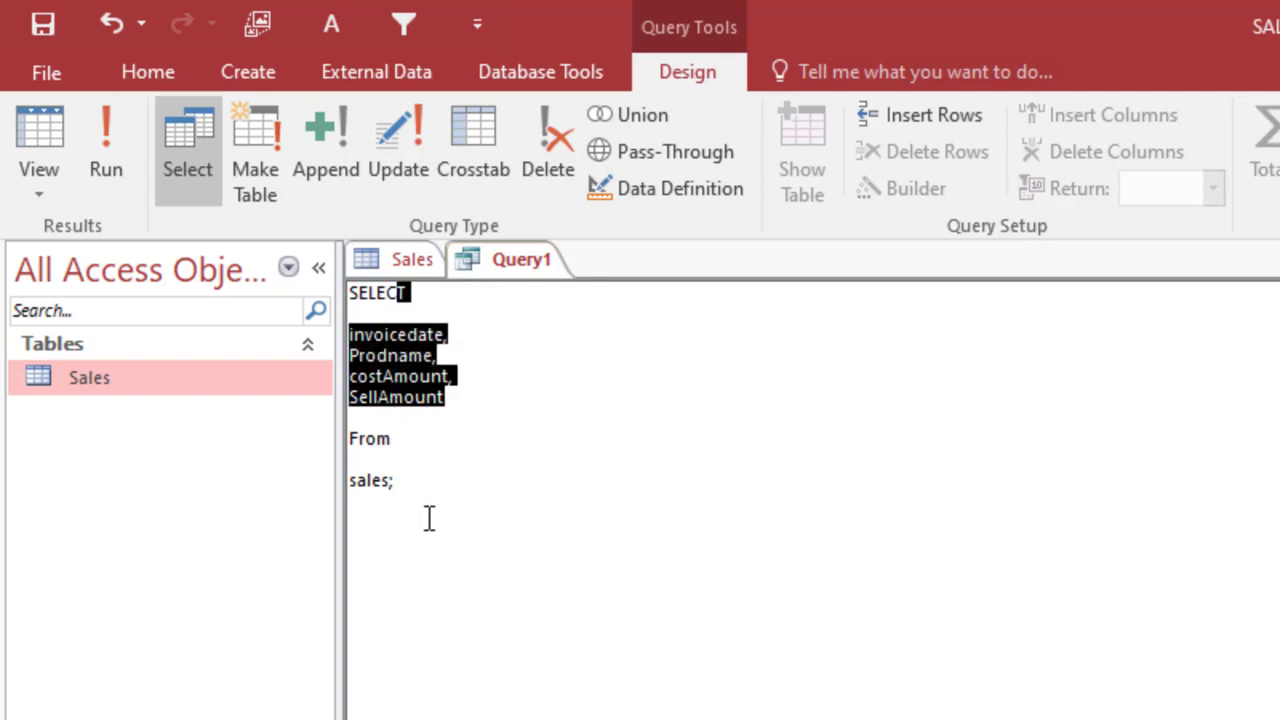
left_click_drag(429, 517, 345, 313)
left_click(418, 498)
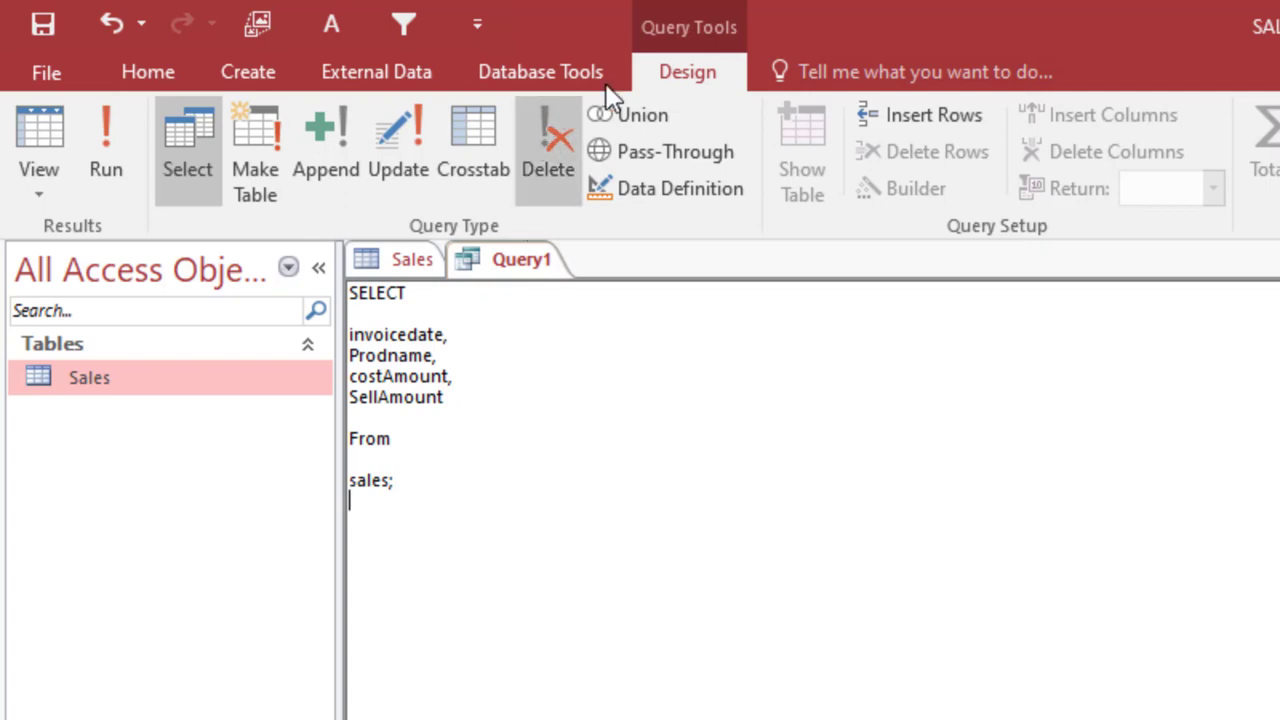
Step: Run the four-field query and fit the SellAmount column's width to its contents
left_click(122, 160)
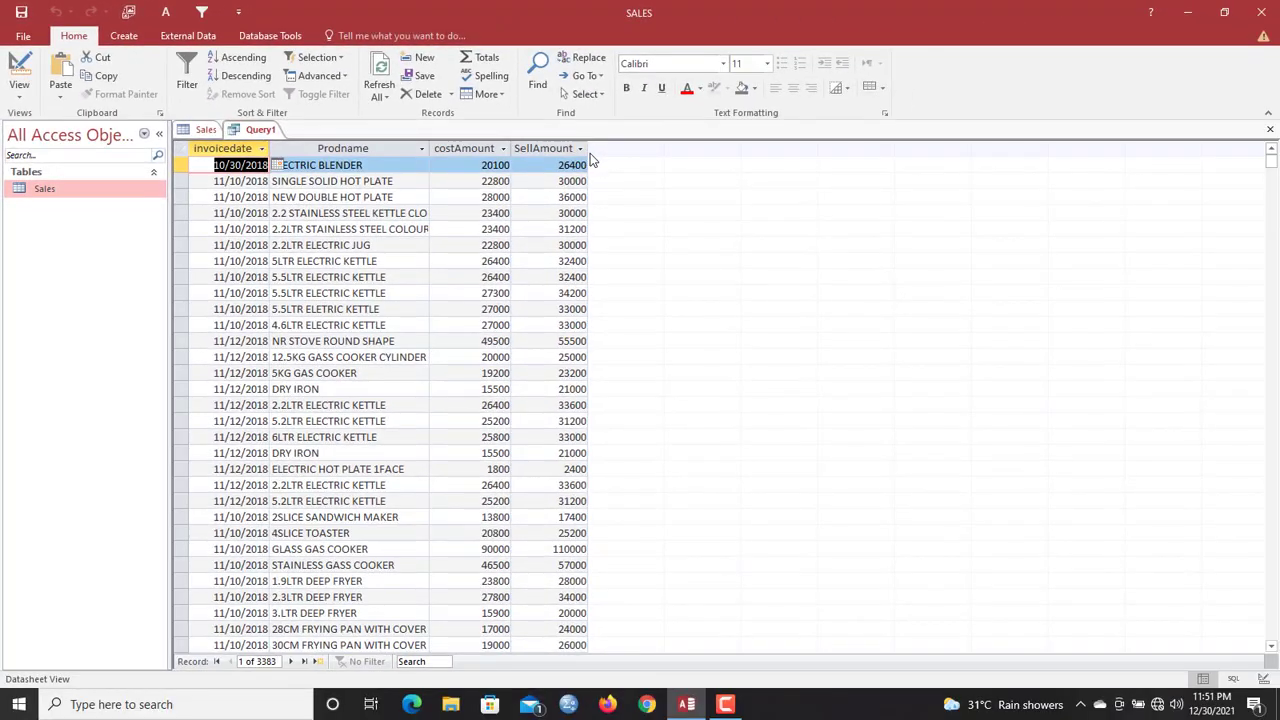
double_click(590, 152)
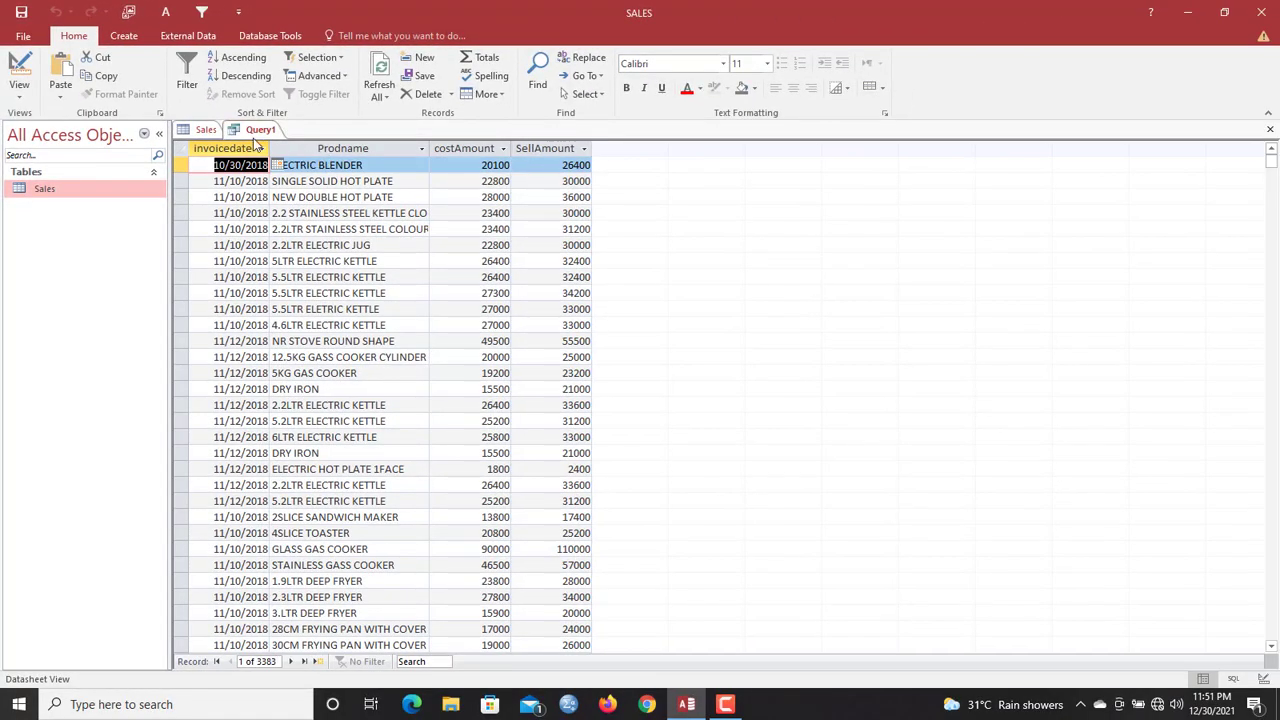
left_click(254, 134)
right_click(258, 133)
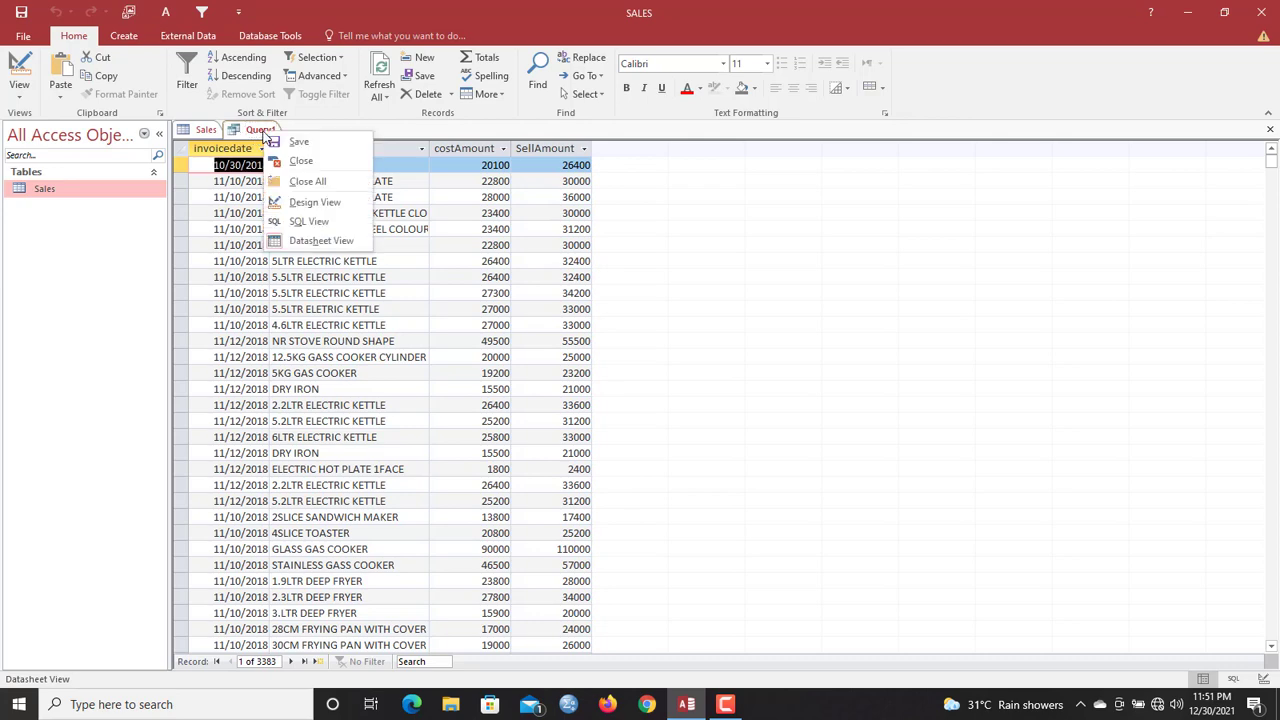
left_click(350, 318)
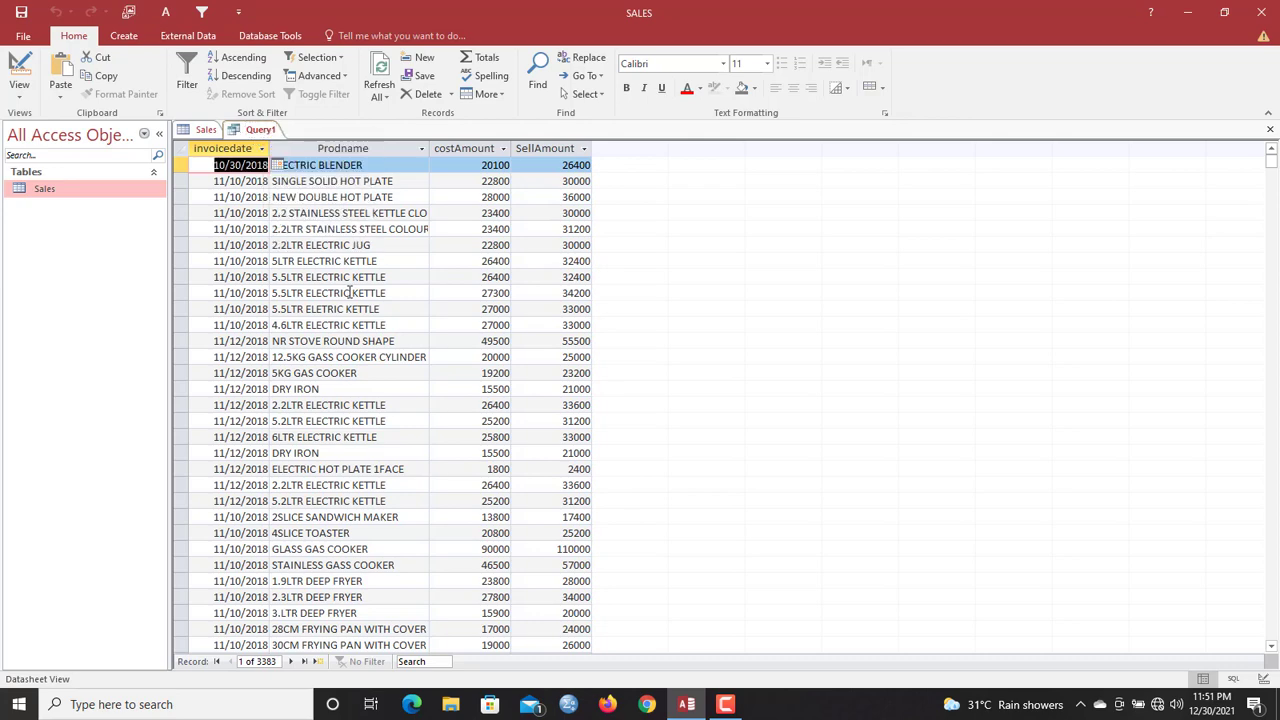
Step: Look through the Sales table up to its first record and compare its fields with the Query1 results
left_click(205, 131)
left_click(438, 226)
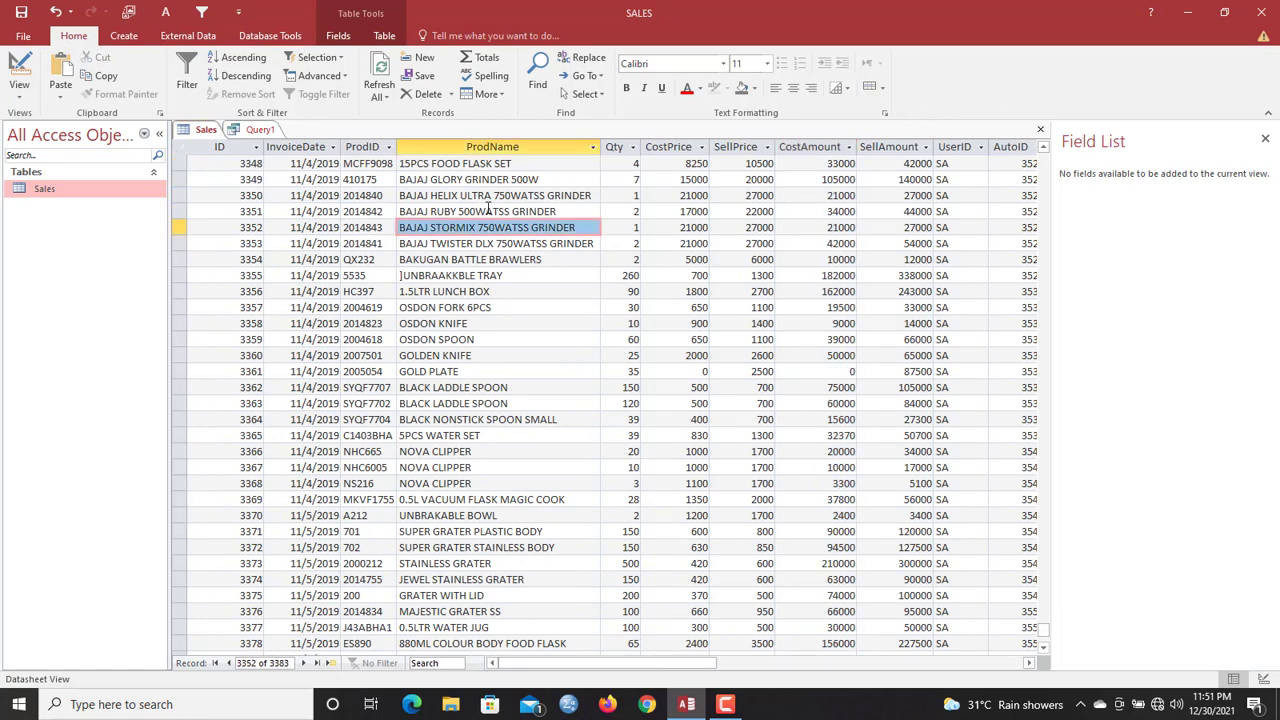
left_click(485, 340)
left_click(494, 243)
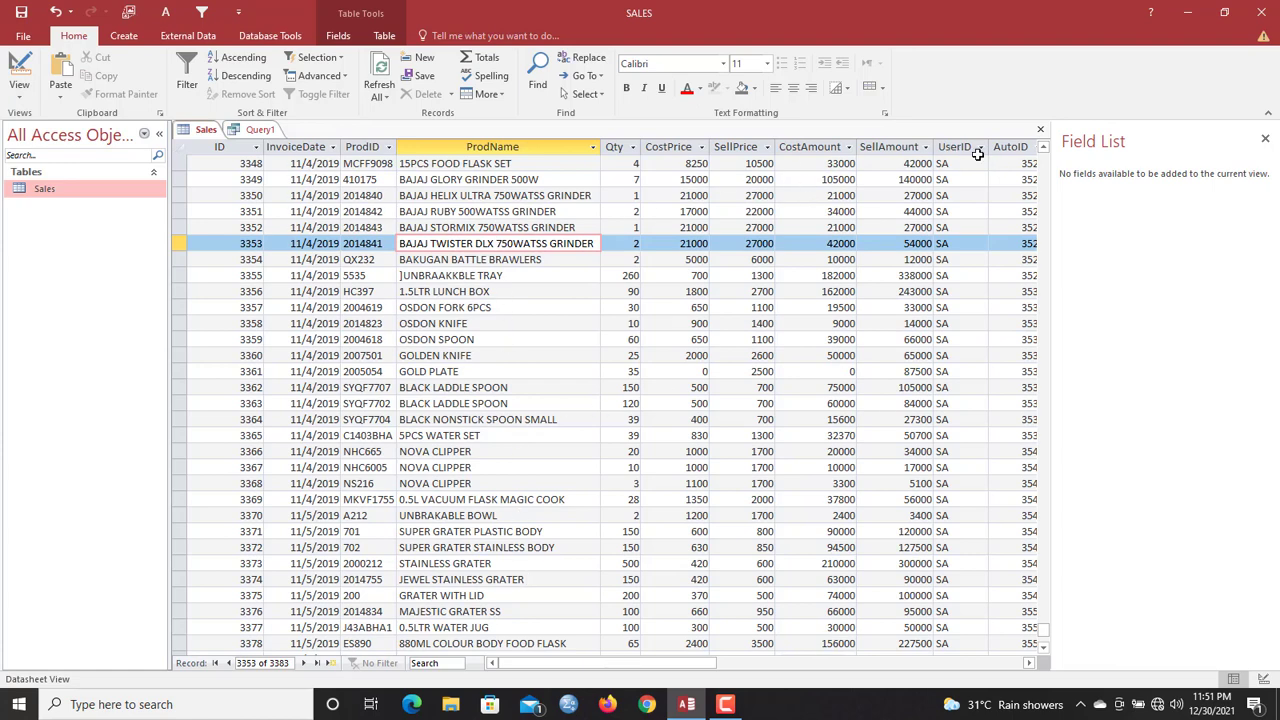
left_click_drag(1046, 622, 988, 150)
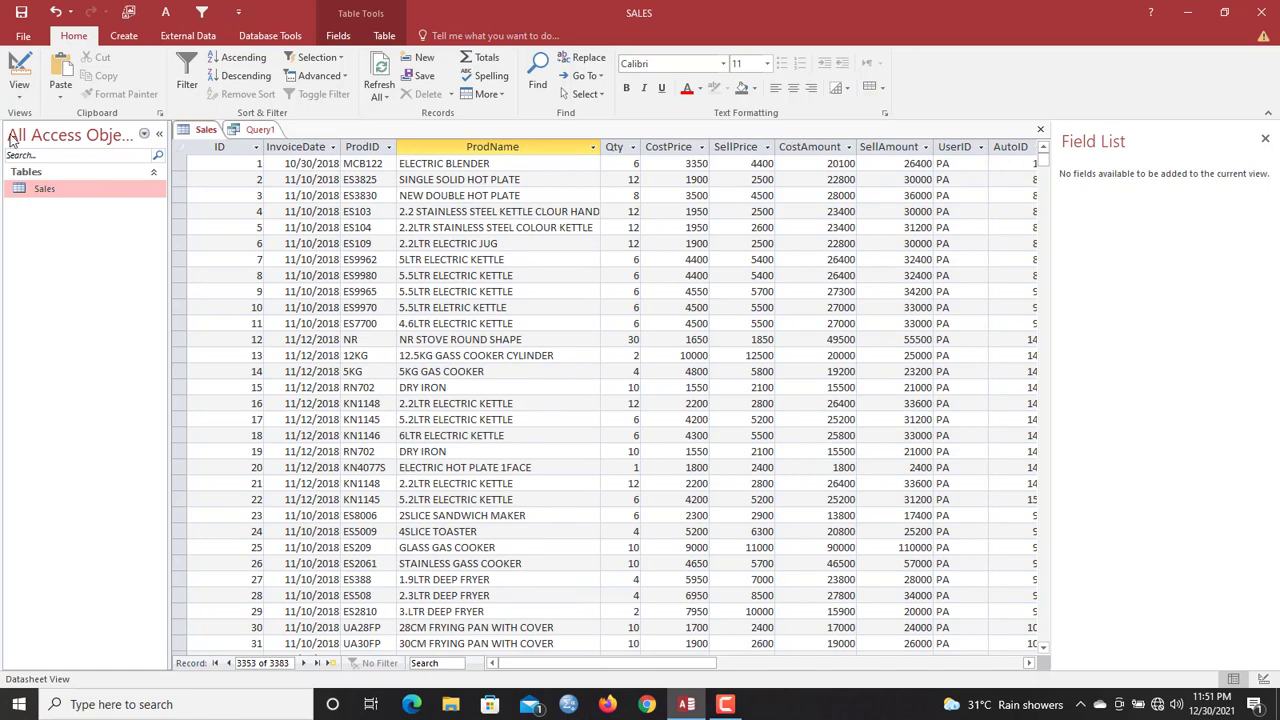
left_click(259, 130)
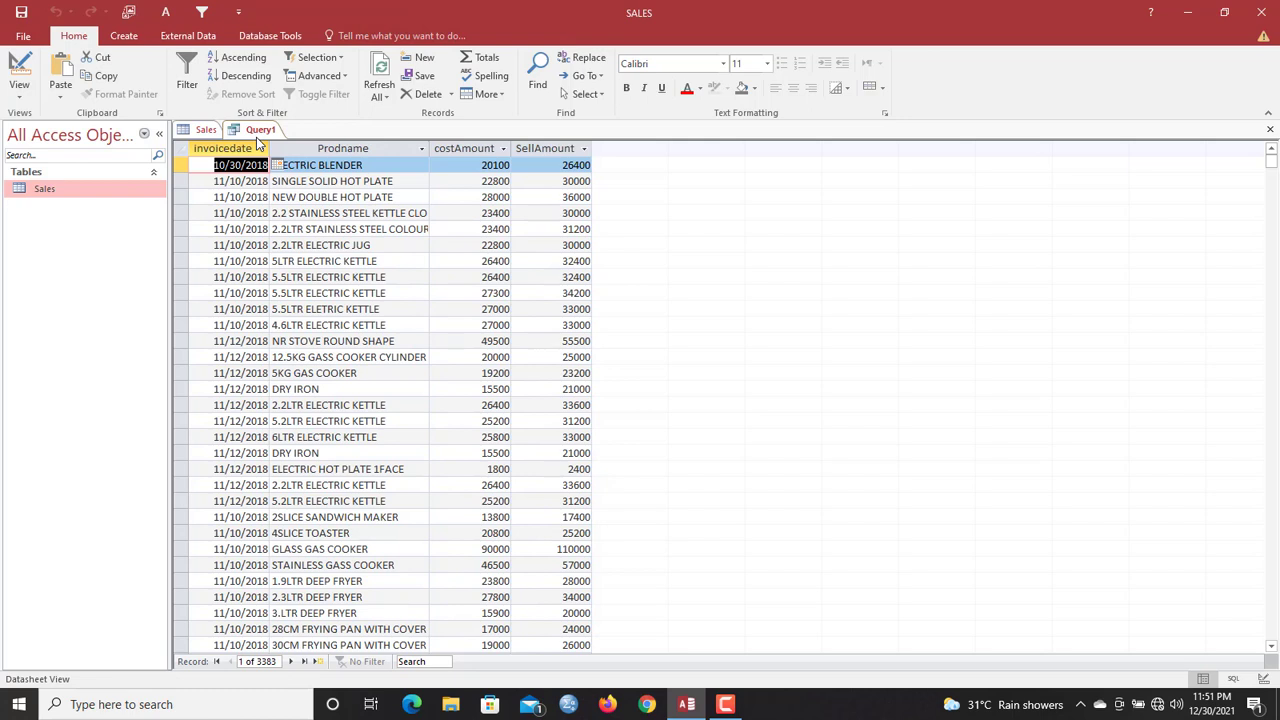
left_click(725, 705)
right_click(725, 705)
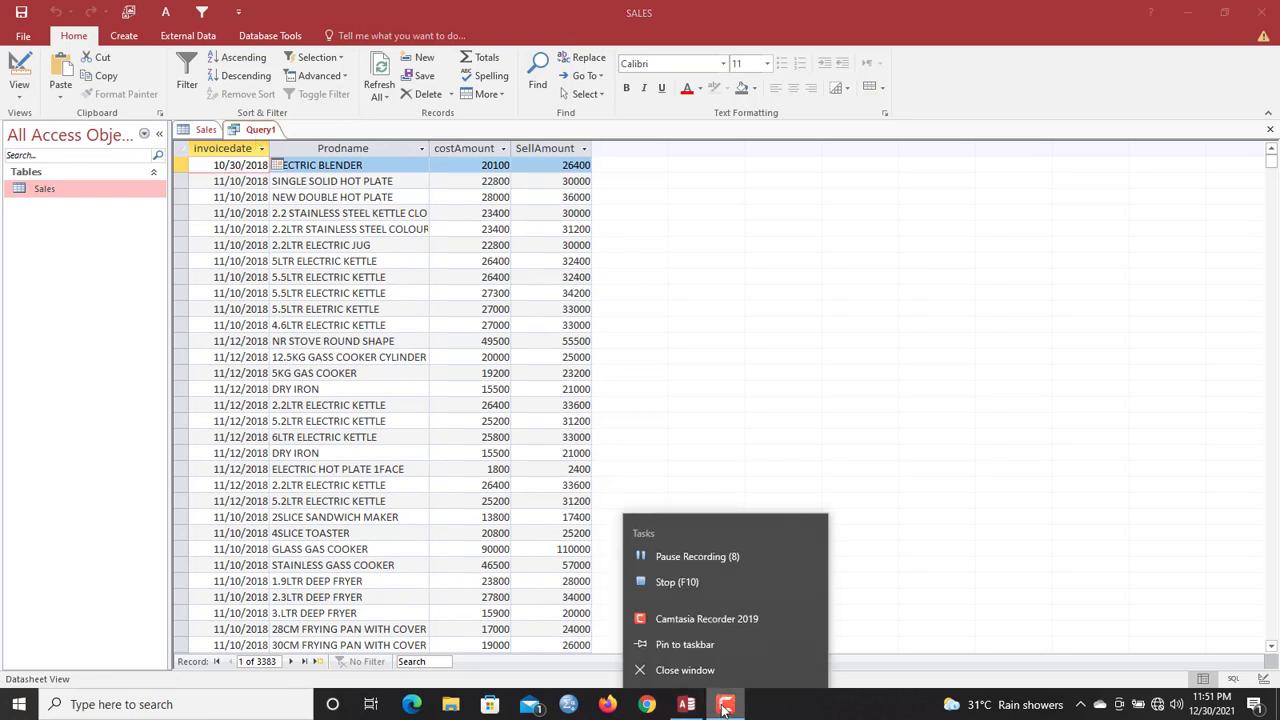
left_click(374, 456)
left_click(312, 214)
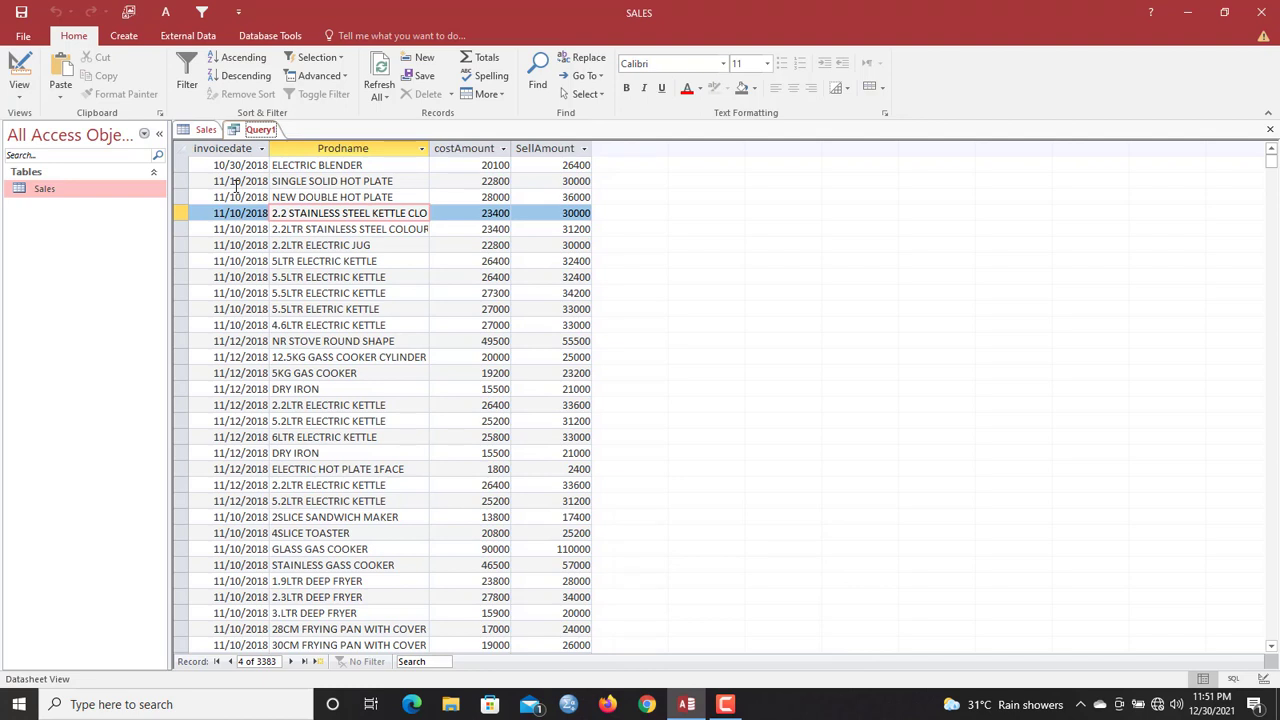
Step: Replace Query1's SQL statement with "SELECT", "DISTINCT ProdName", "FROM" and "Sales;", each on a separate line
right_click(260, 131)
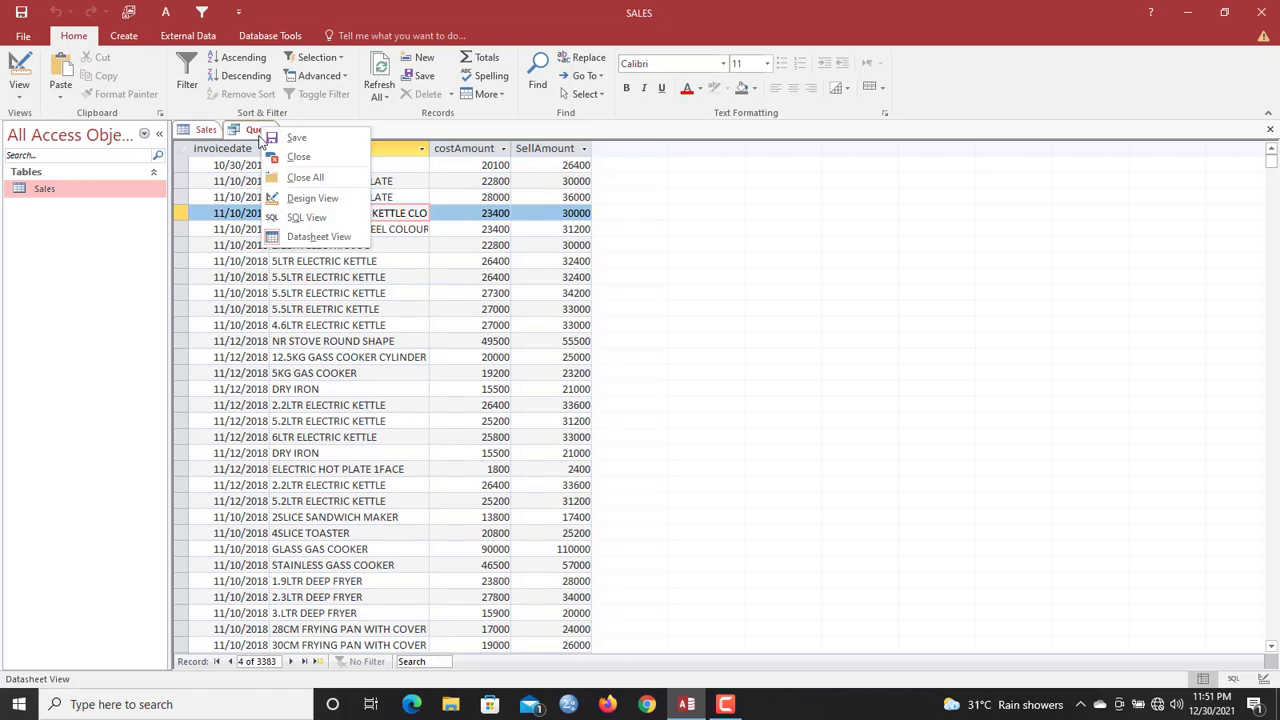
left_click(312, 219)
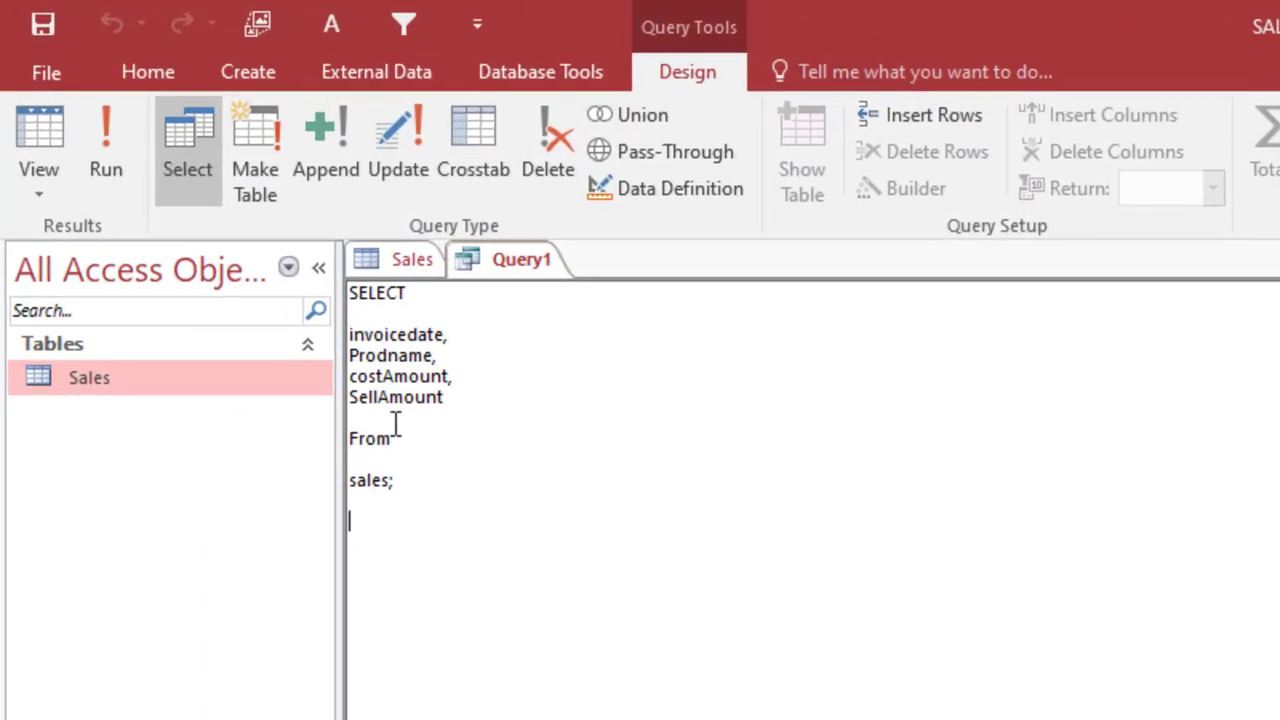
left_click_drag(435, 487, 231, 228)
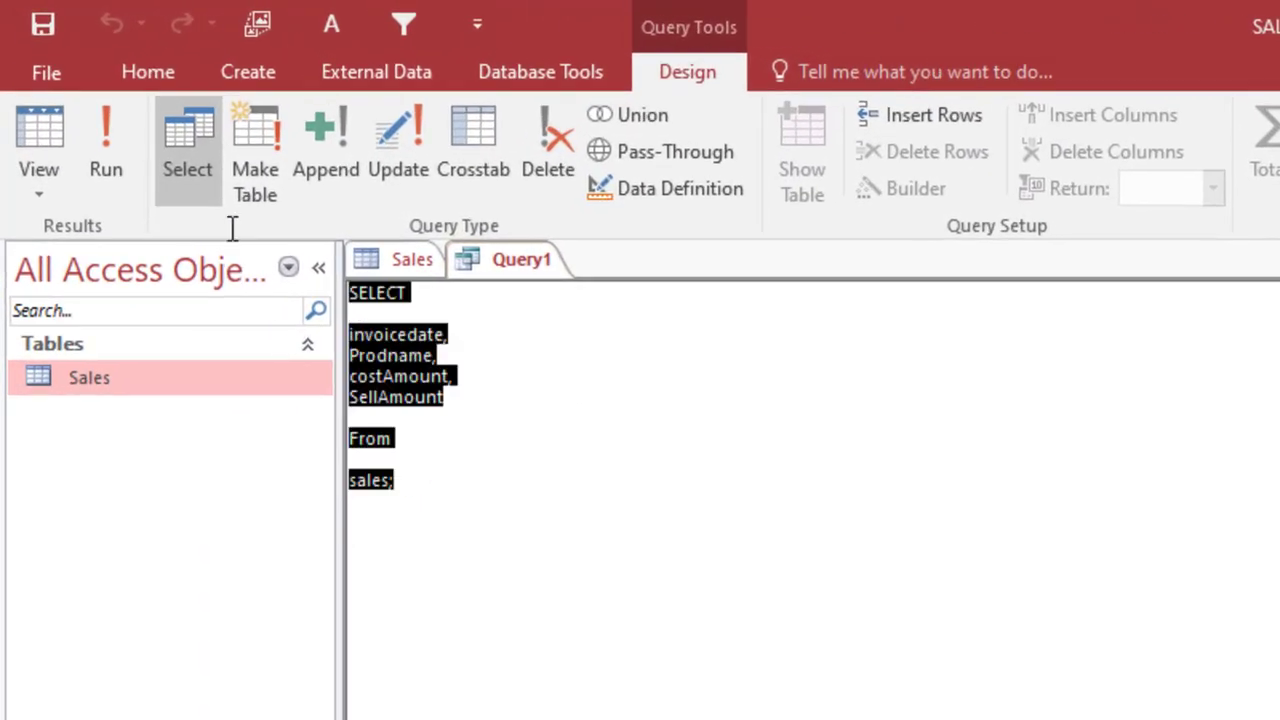
type("SELECT")
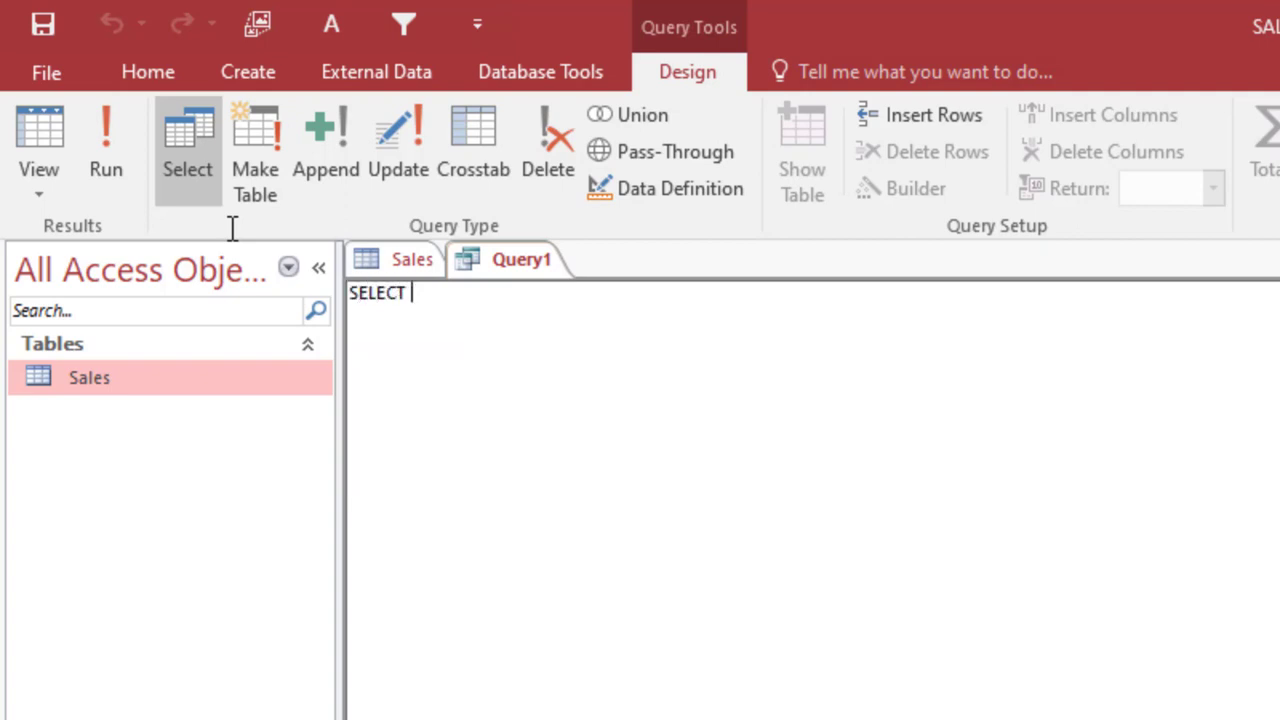
key("Return")
type("DISTIN")
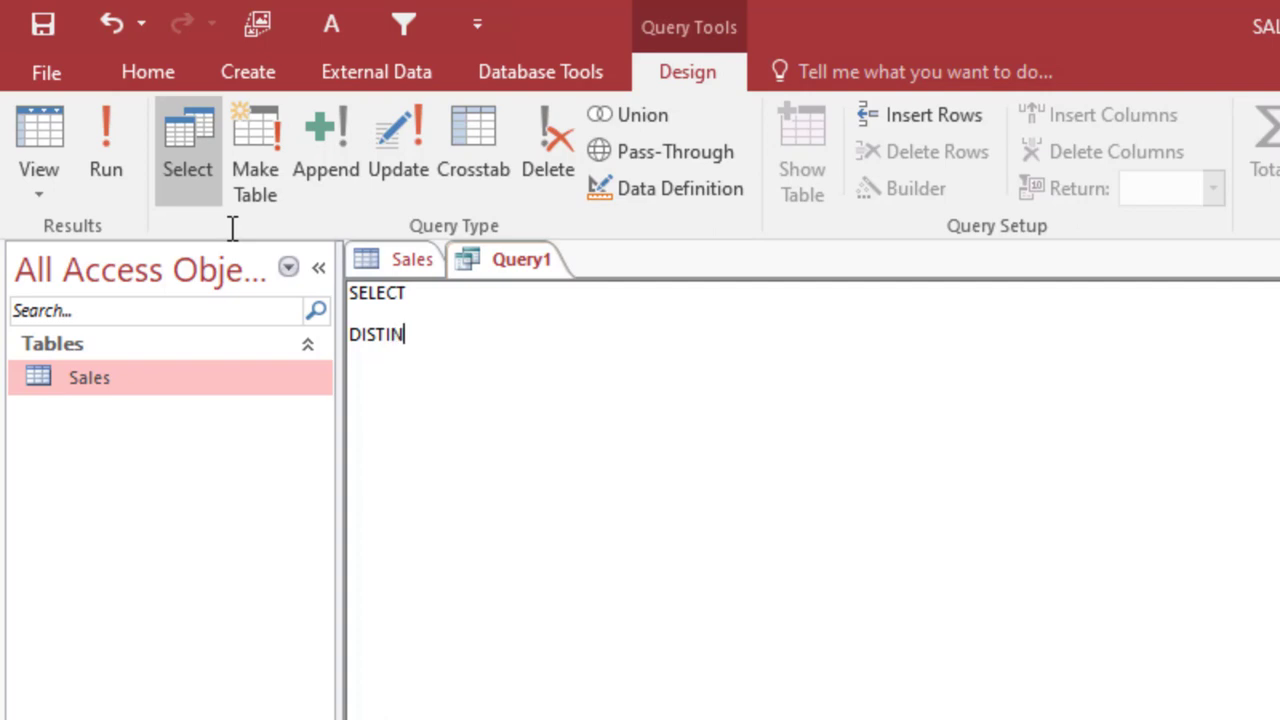
type("CT ProdName")
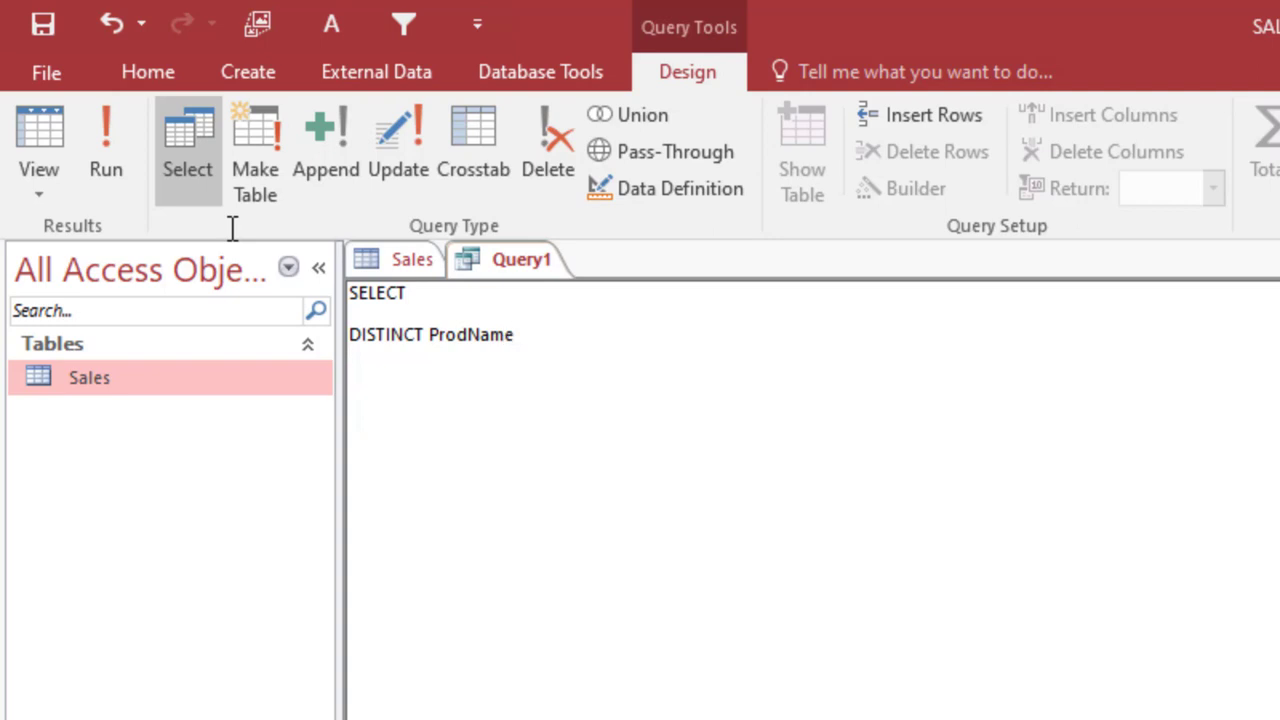
type("sFROM")
key("Return")
key("Return")
type("Sales;")
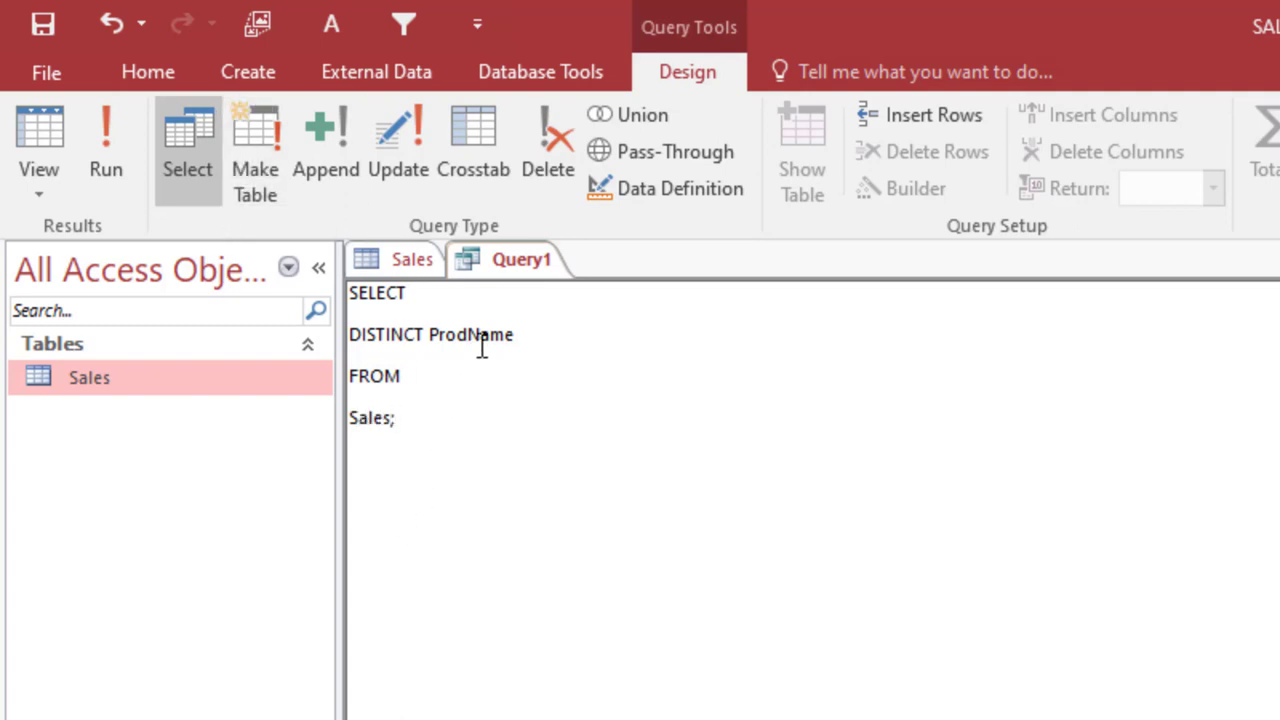
Step: Run the DISTINCT ProdName query and compare its results with the records in the Sales table
left_click_drag(431, 448, 307, 298)
left_click(407, 373)
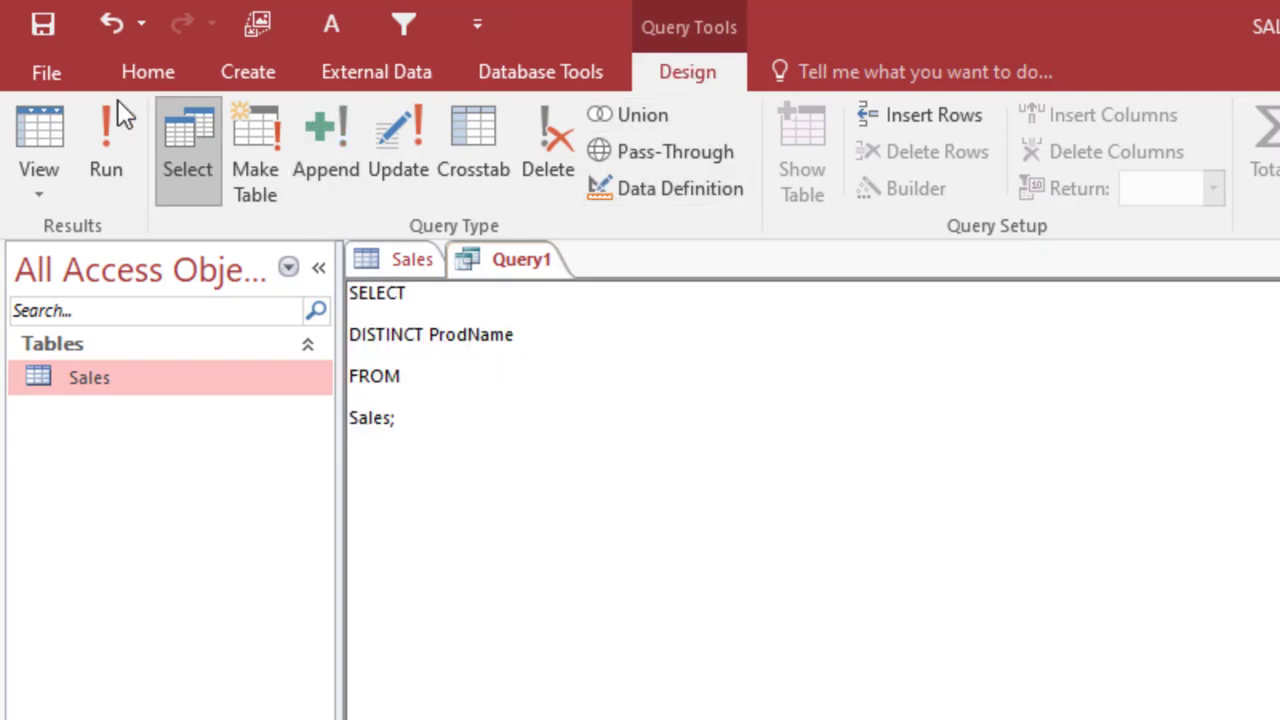
left_click(110, 157)
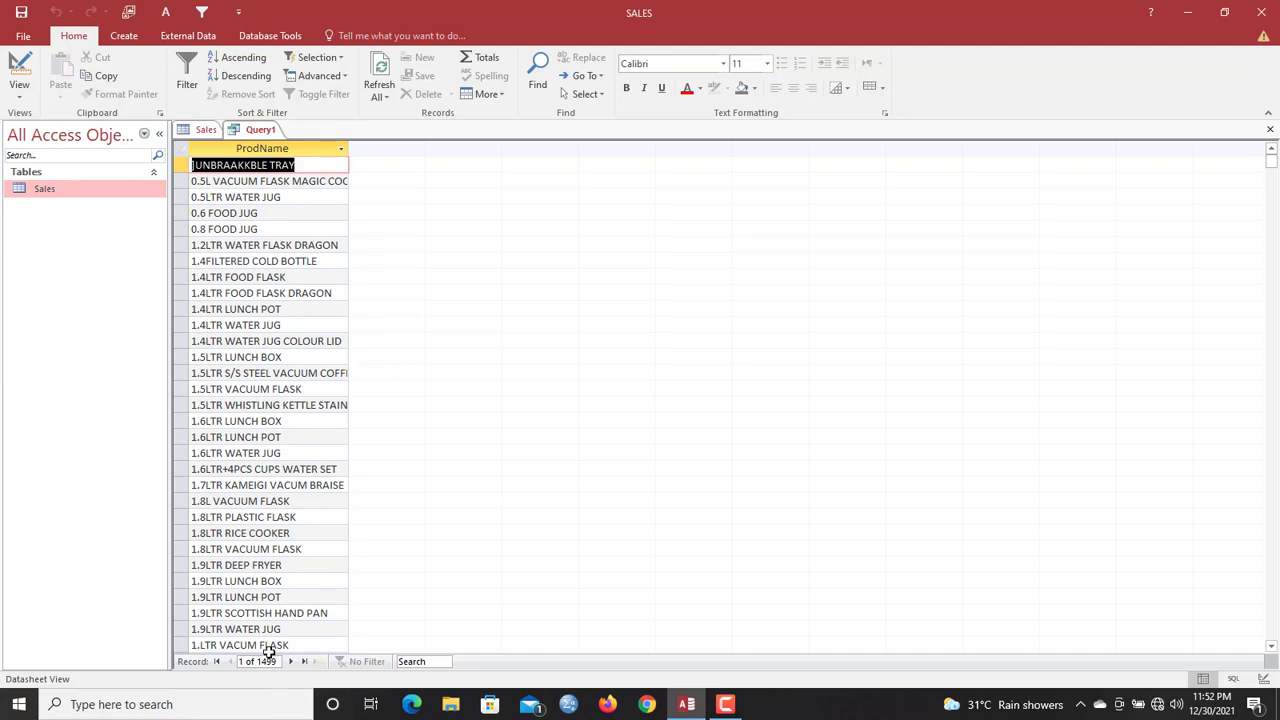
left_click(205, 132)
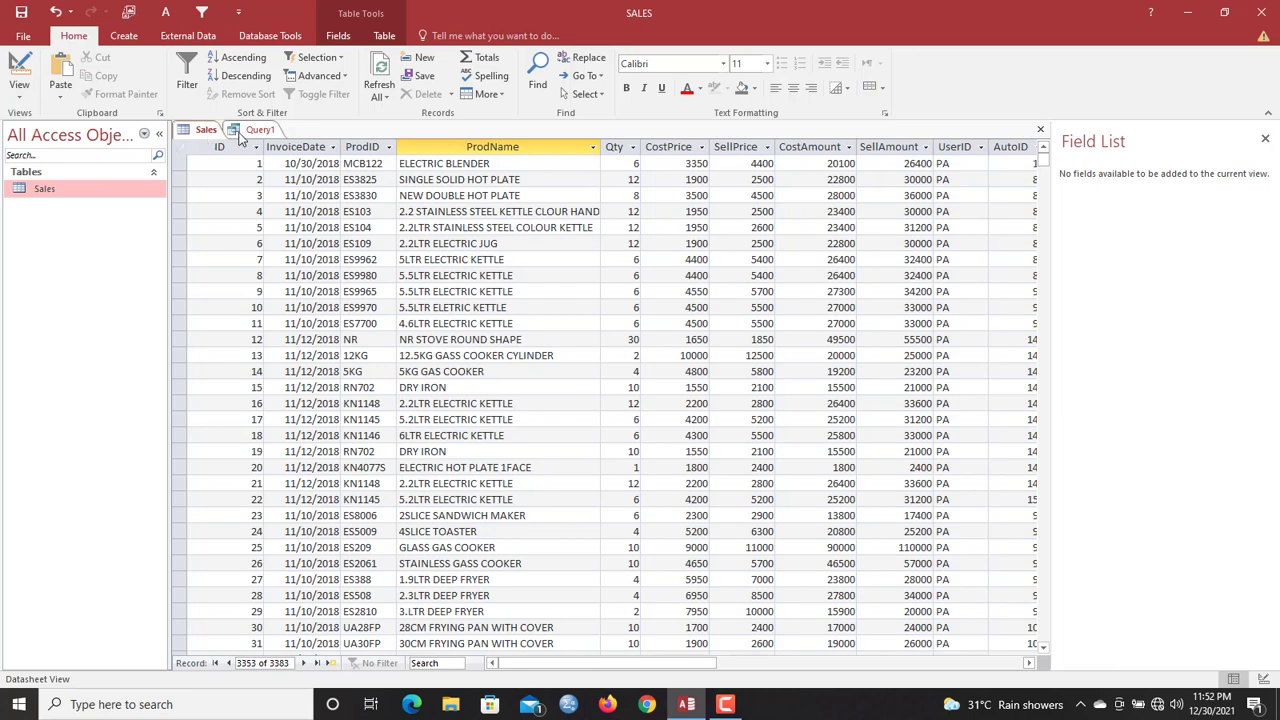
left_click(241, 134)
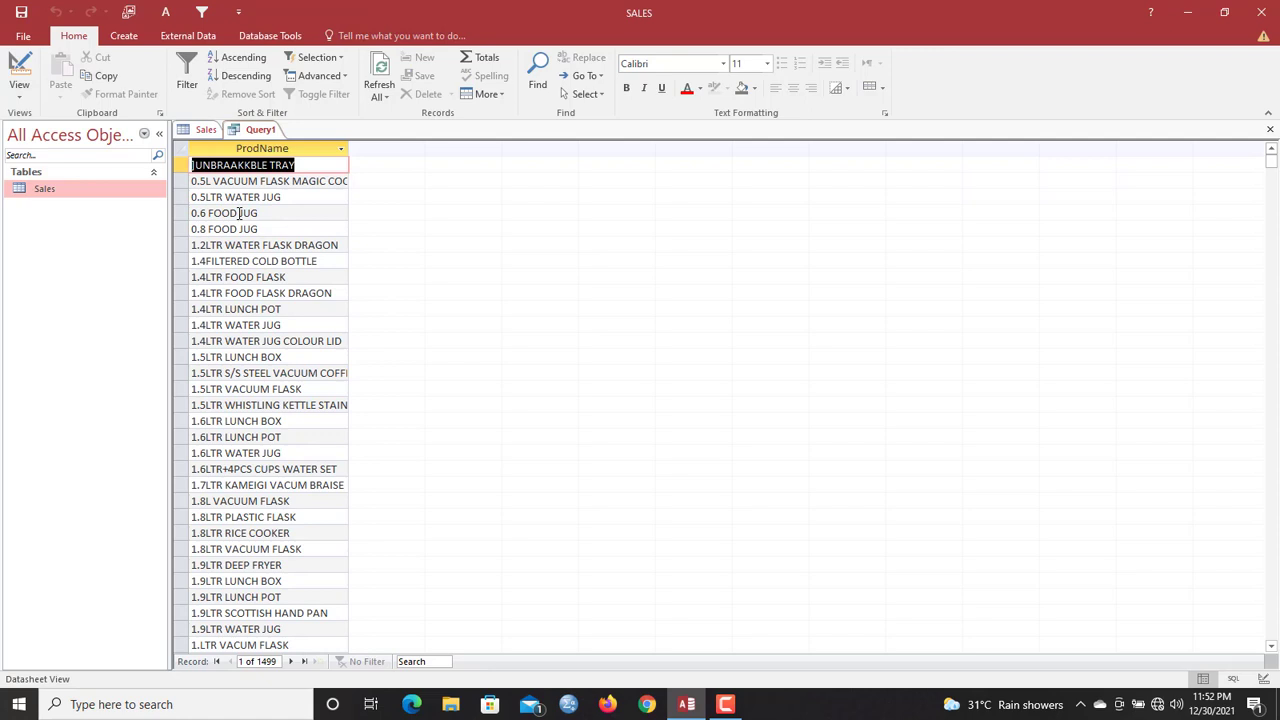
left_click(259, 132)
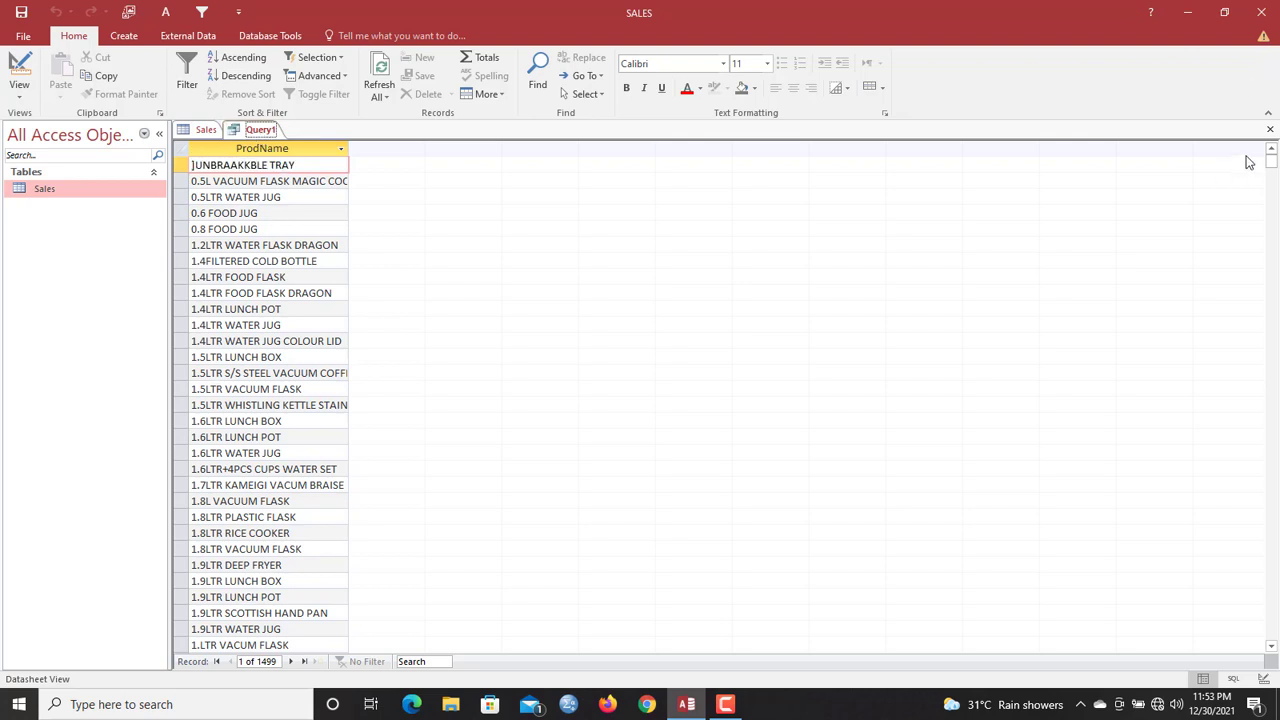
mouse_move(1270, 162)
left_mouse_down()
mouse_move(1270, 383)
mouse_move(1270, 160)
left_mouse_up()
left_click(192, 133)
right_click(192, 133)
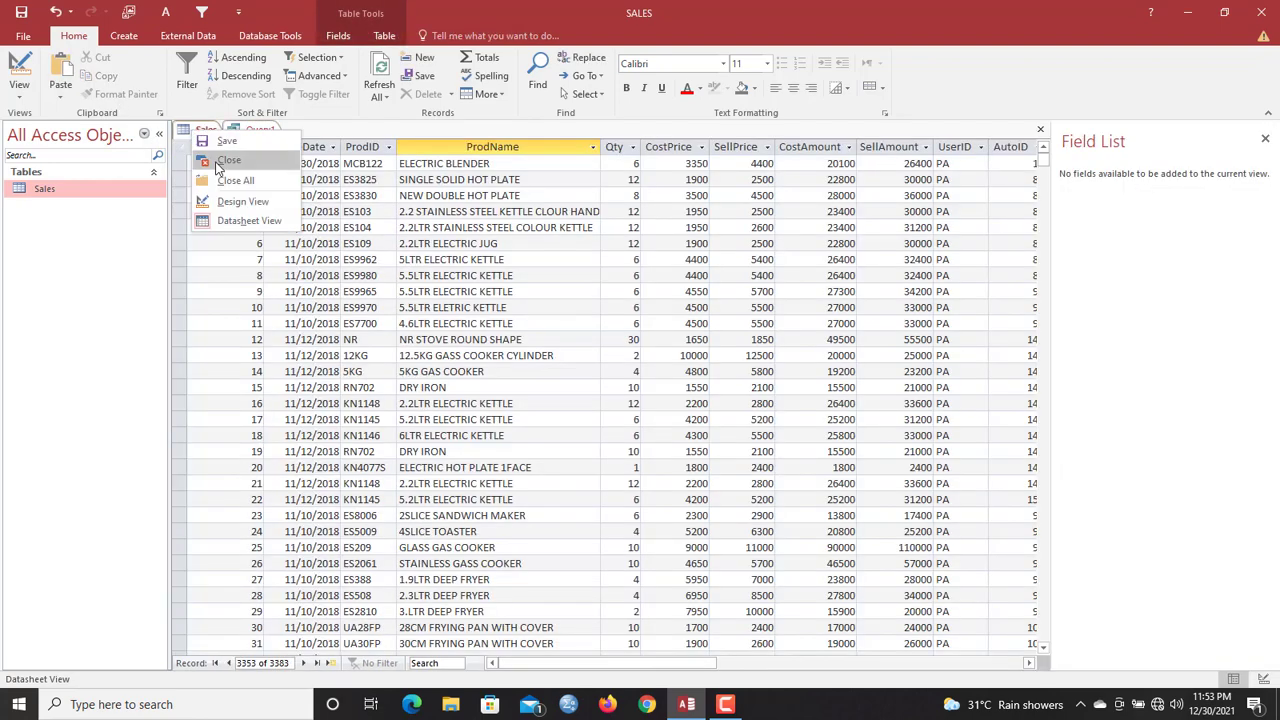
left_click(243, 205)
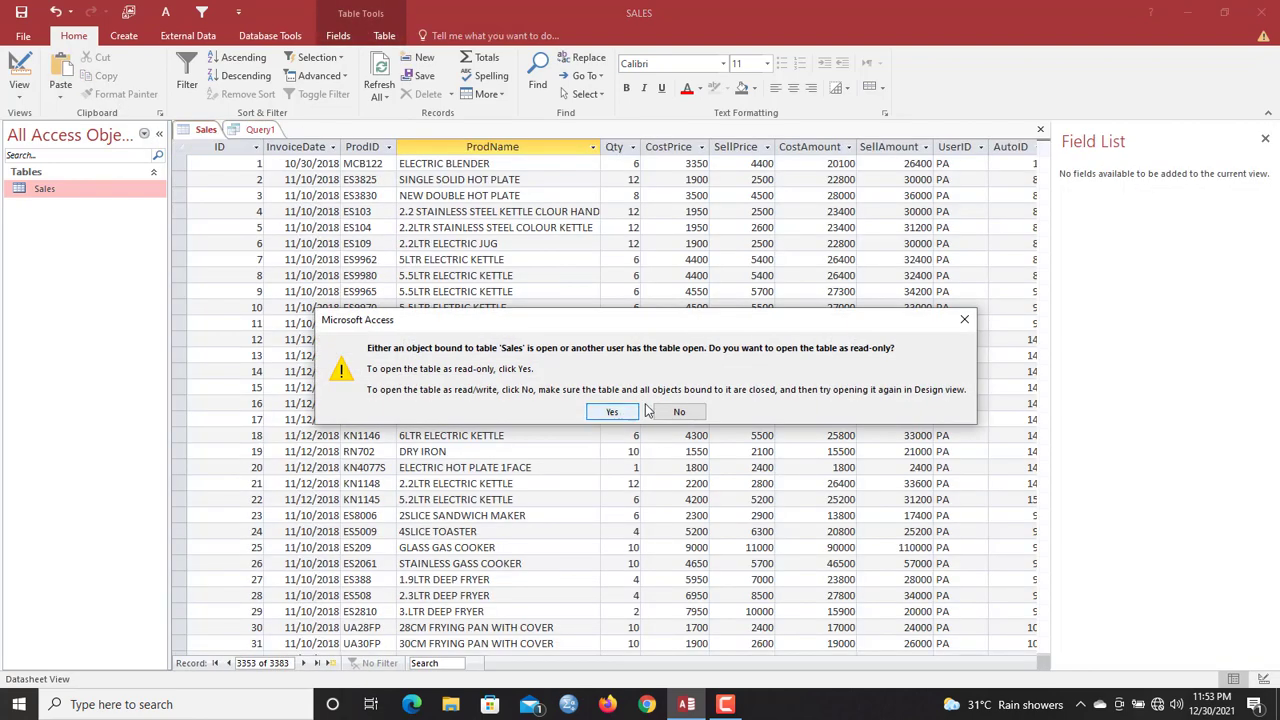
left_click(959, 327)
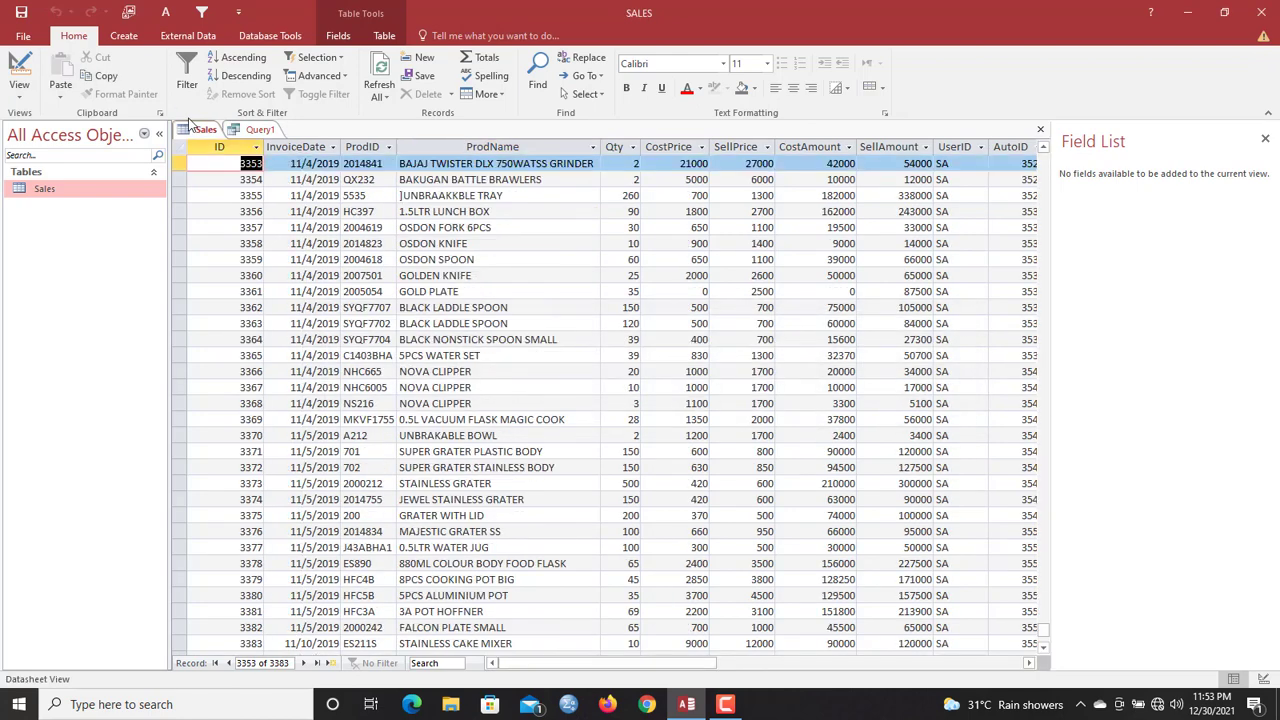
Step: Save Query1 under the name "Uniqueproducts"
left_click(258, 131)
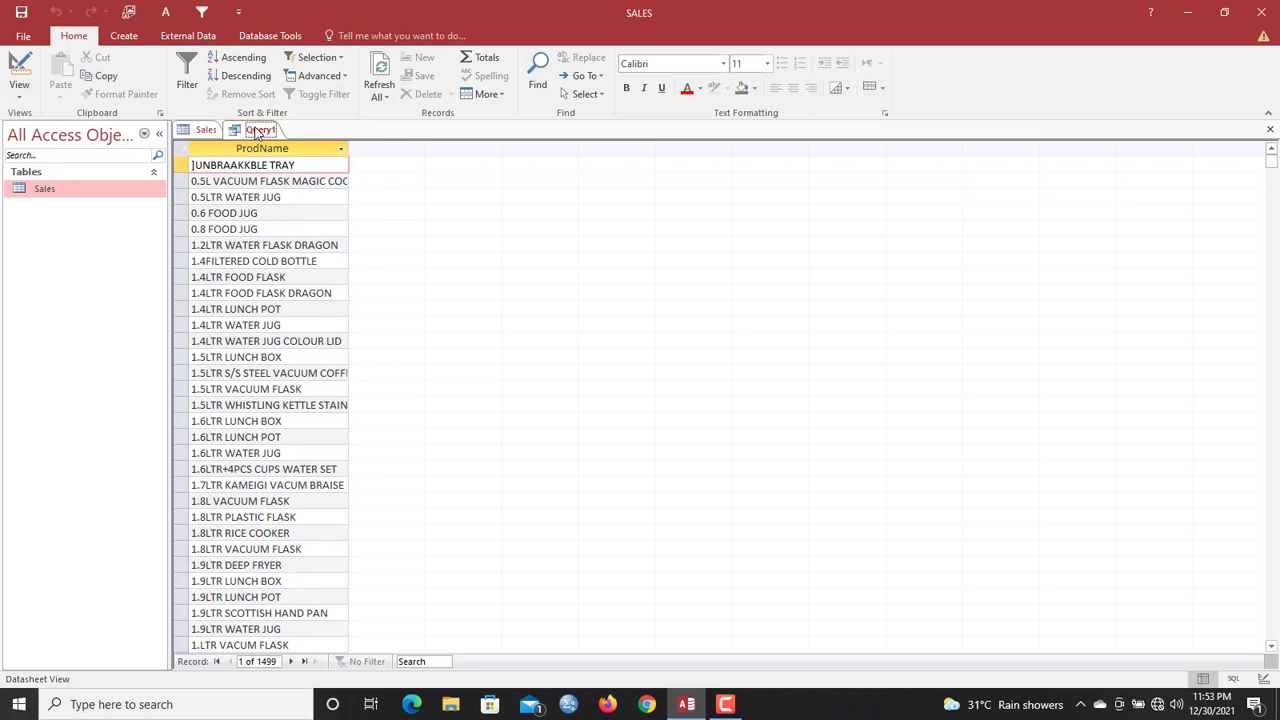
key("ctrl+s")
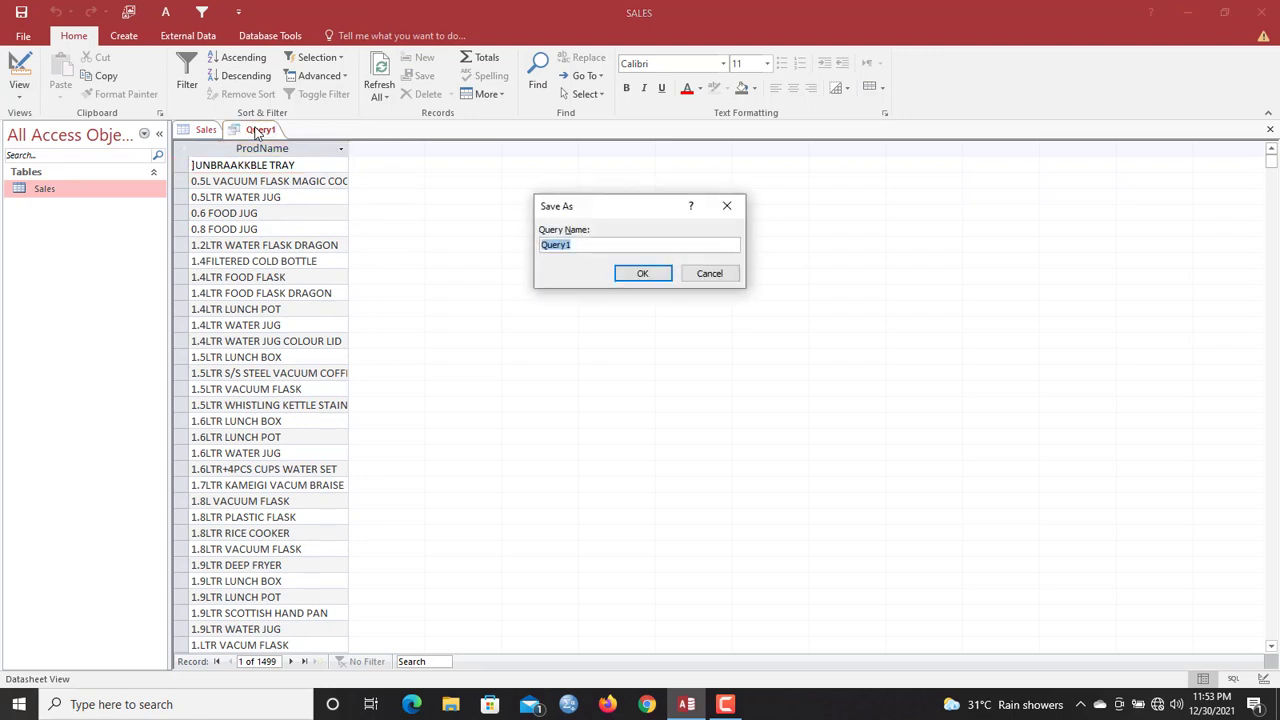
type("Uniqueproducts")
key("Return")
Step: Add the ProdID field after ProdName in the DISTINCT line of the Uniqueproducts query's SQL statement
right_click(260, 132)
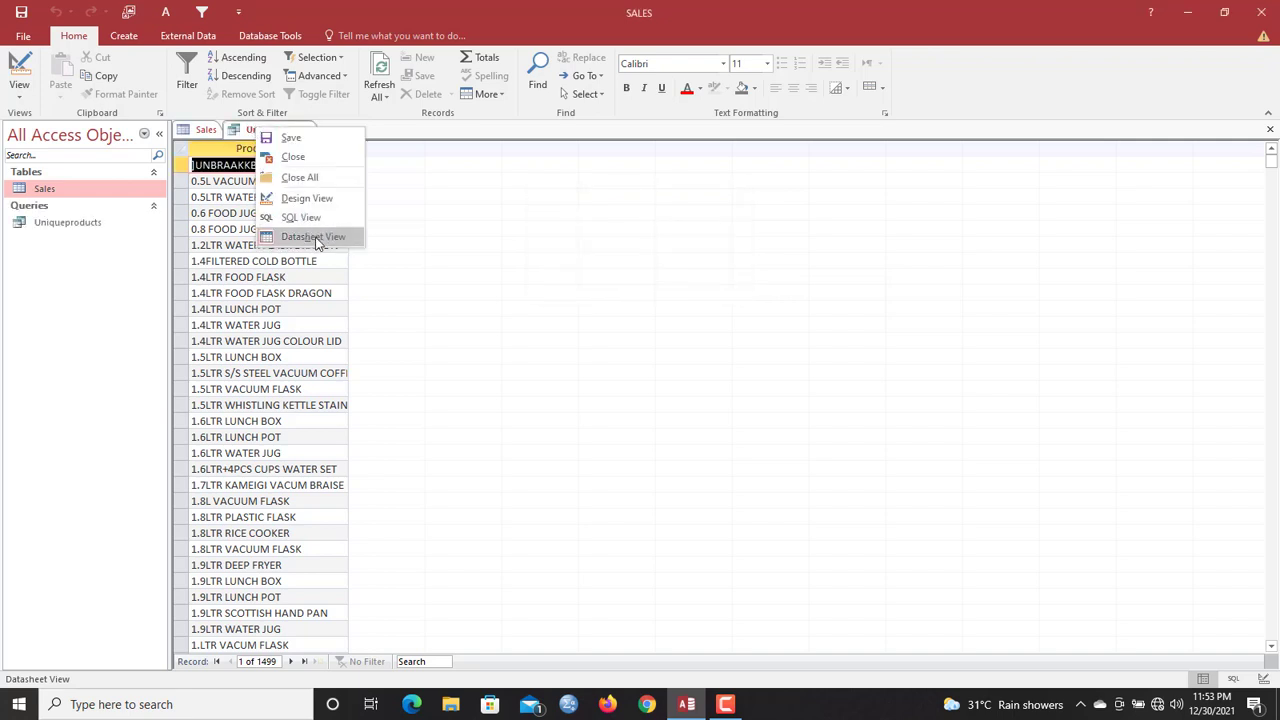
left_click(285, 220)
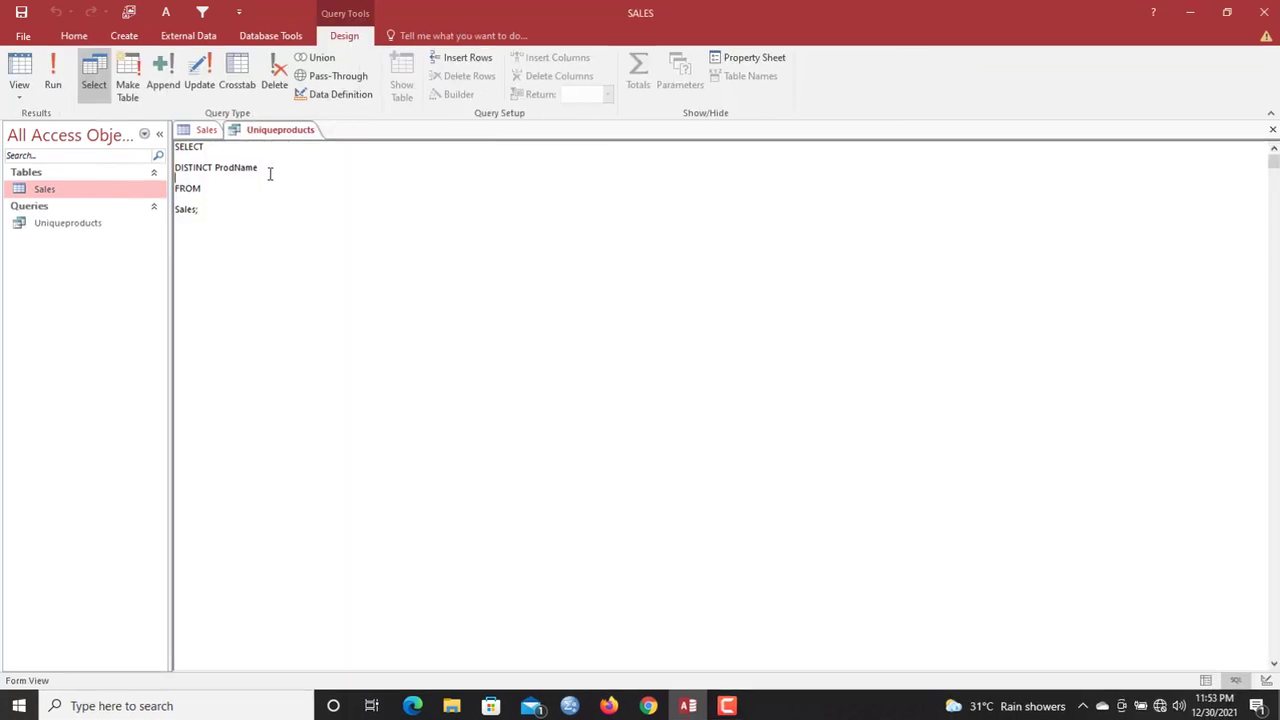
left_click(270, 173)
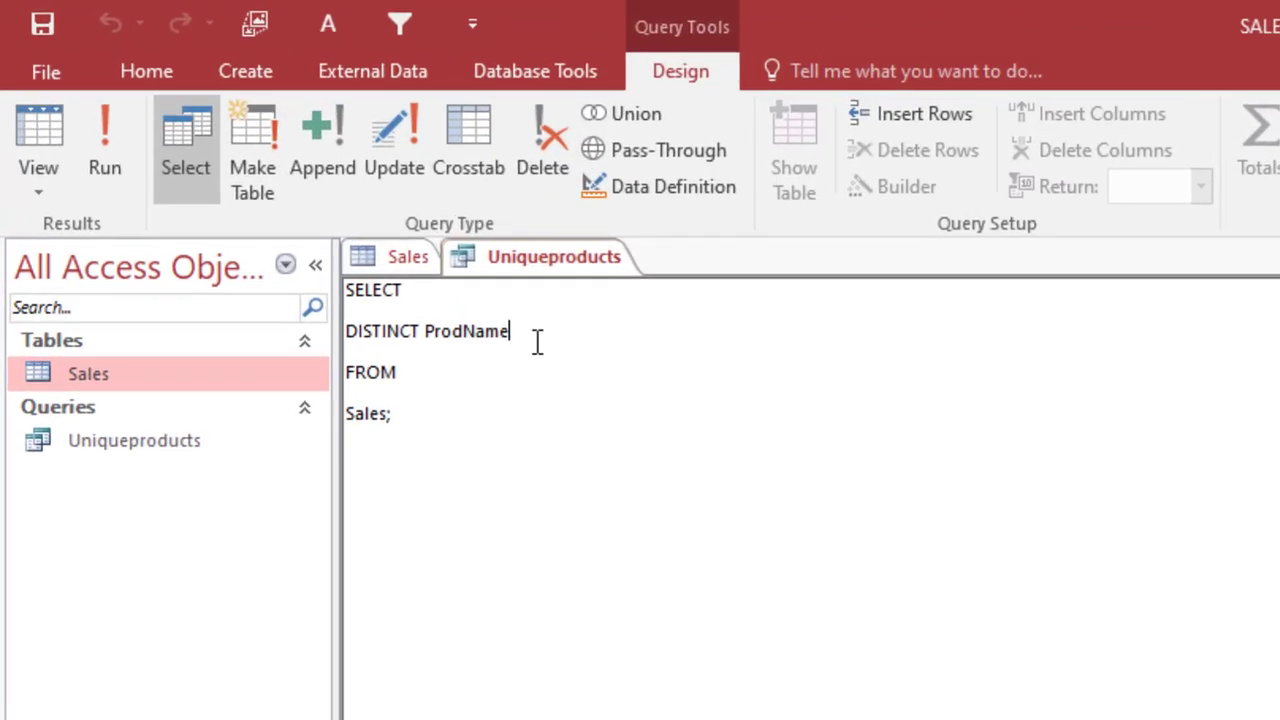
type(", ProdName")
double_click(581, 331)
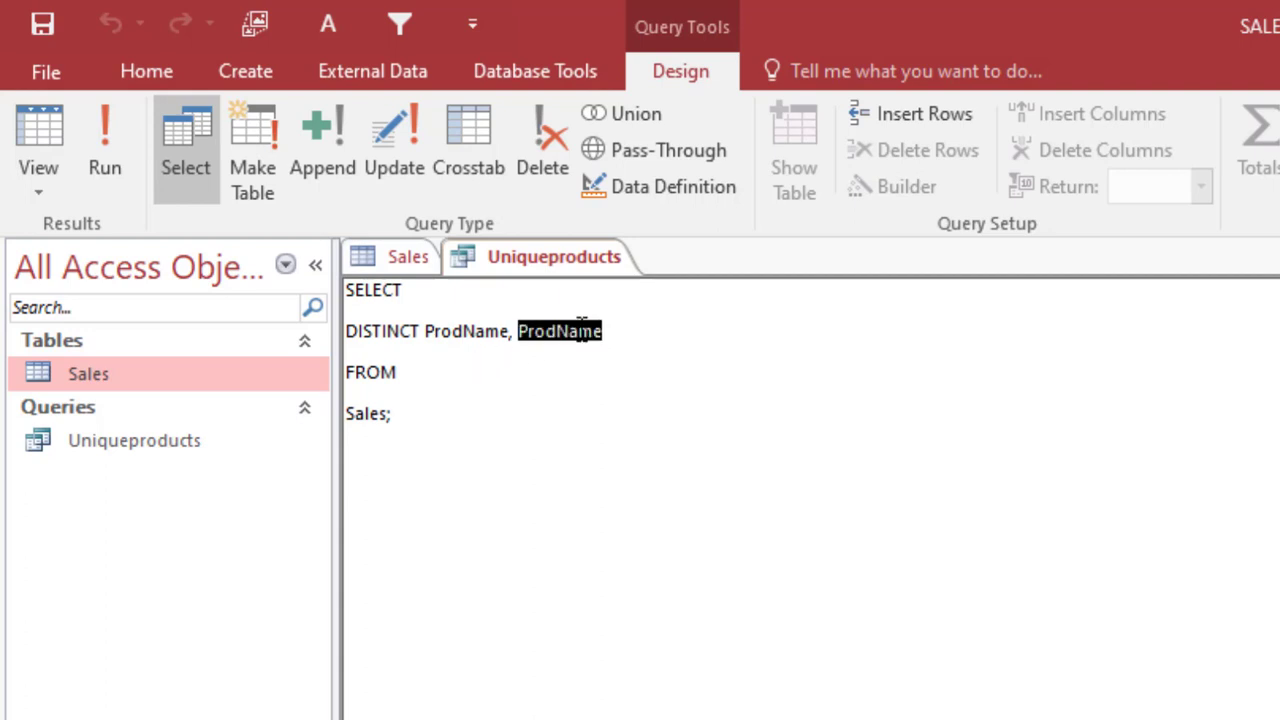
type("ProdID")
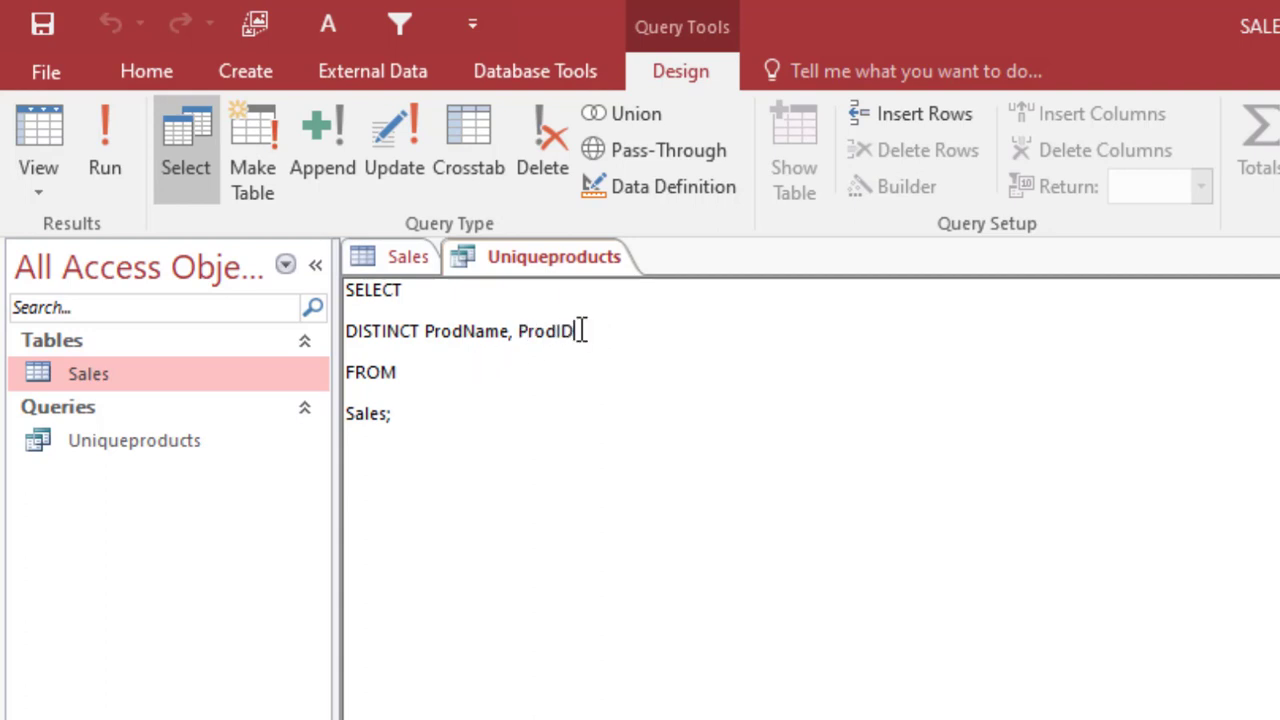
Step: Run the DISTINCT ProdName, ProdID query and fit the ProdName column's width to its contents
left_click(127, 182)
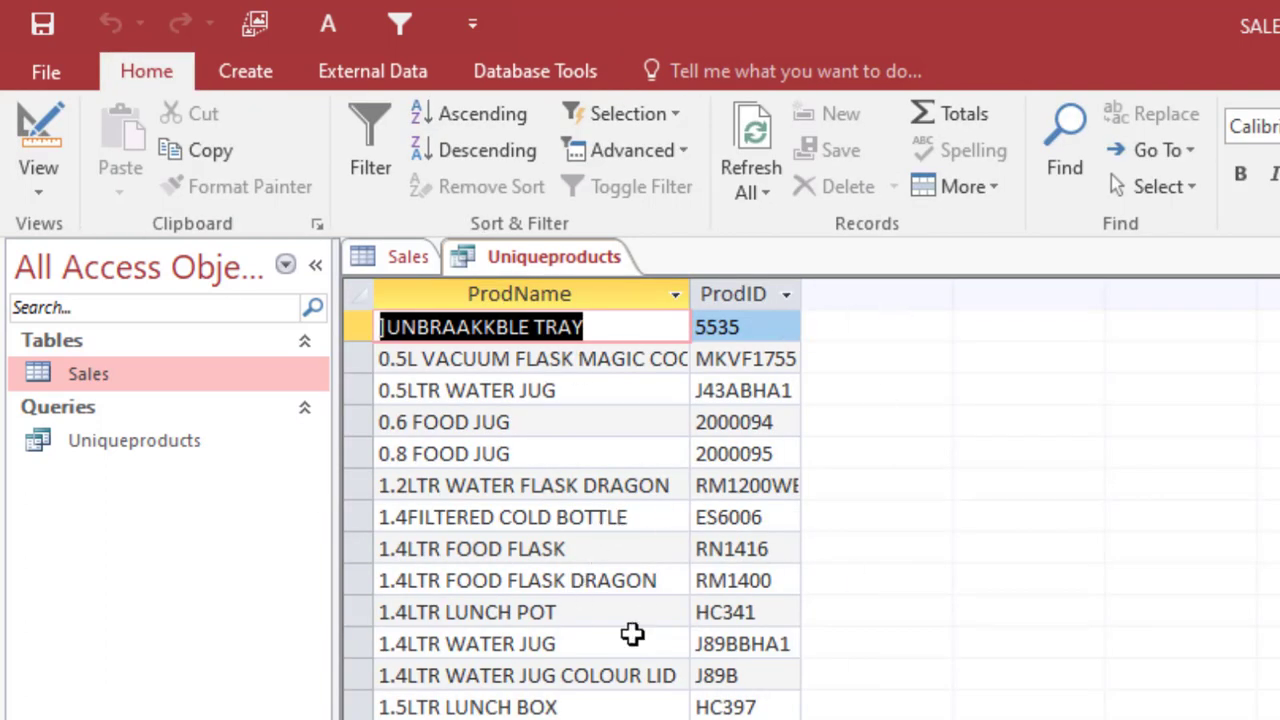
left_click(632, 640)
left_click(600, 718)
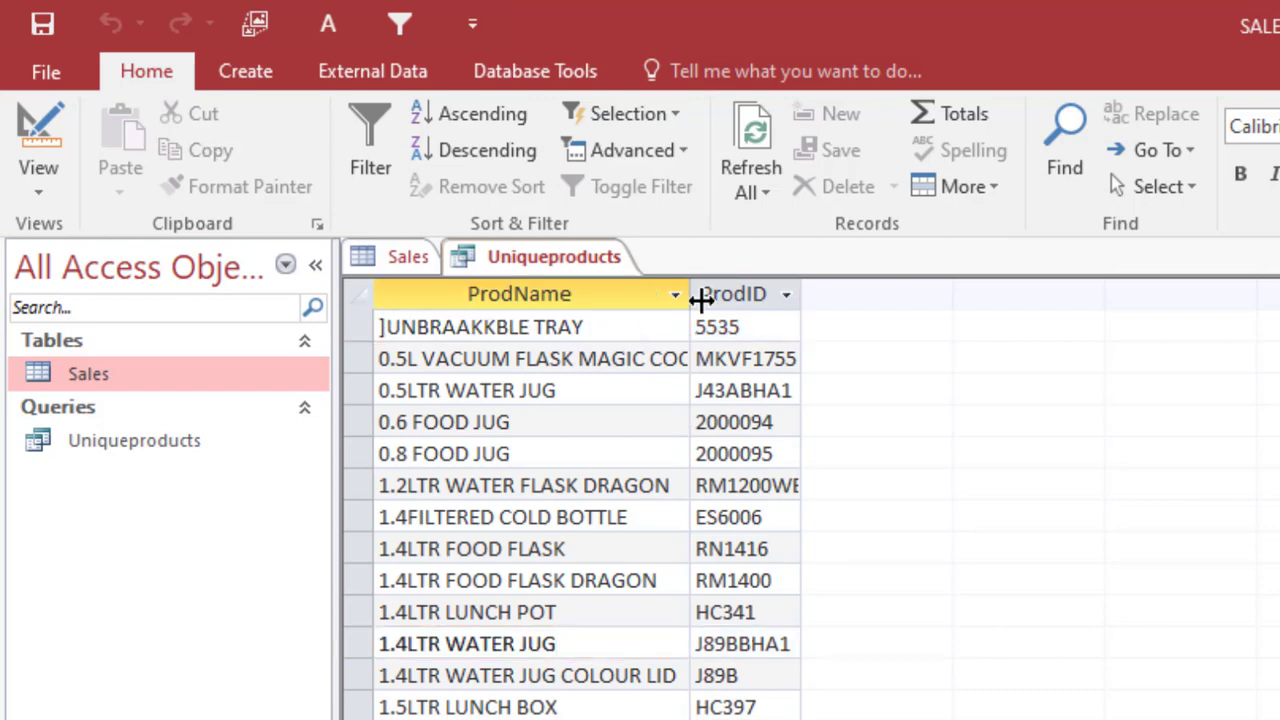
double_click(700, 300)
Step: Compare the ProdName and ProdID results of the Uniqueproducts query with the records in the Sales table
left_click(412, 262)
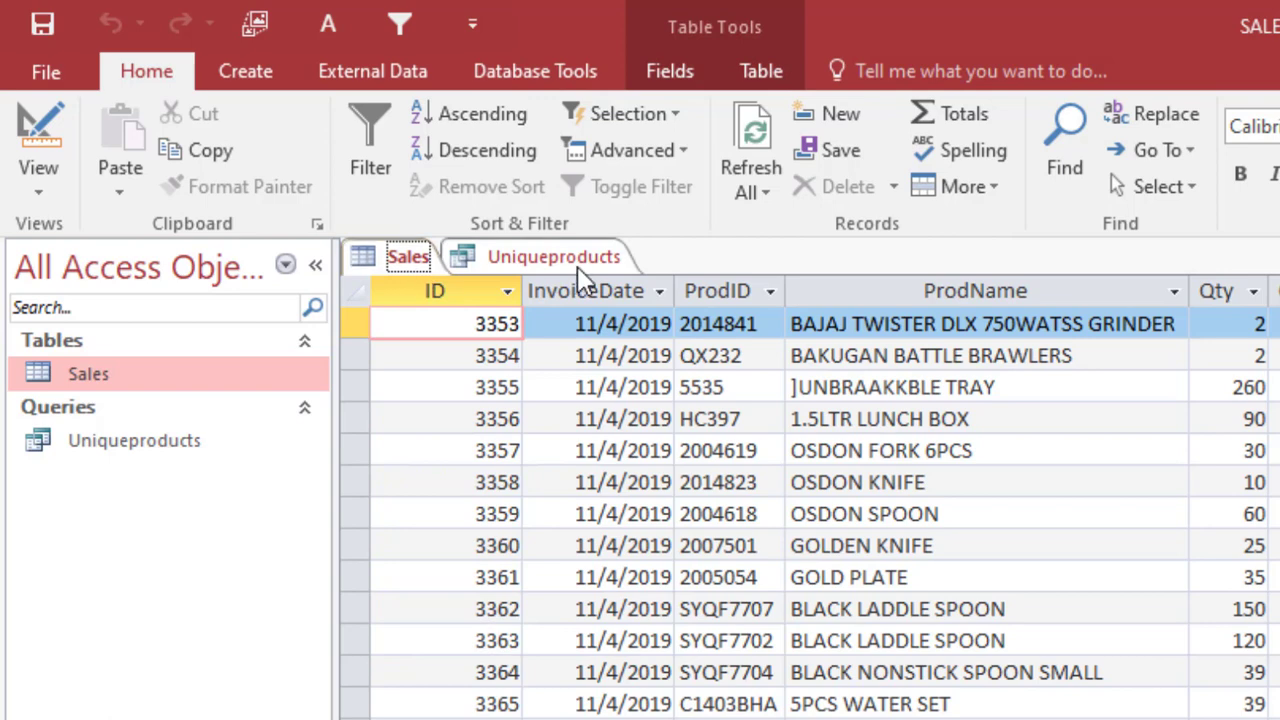
left_click(556, 258)
left_click(425, 262)
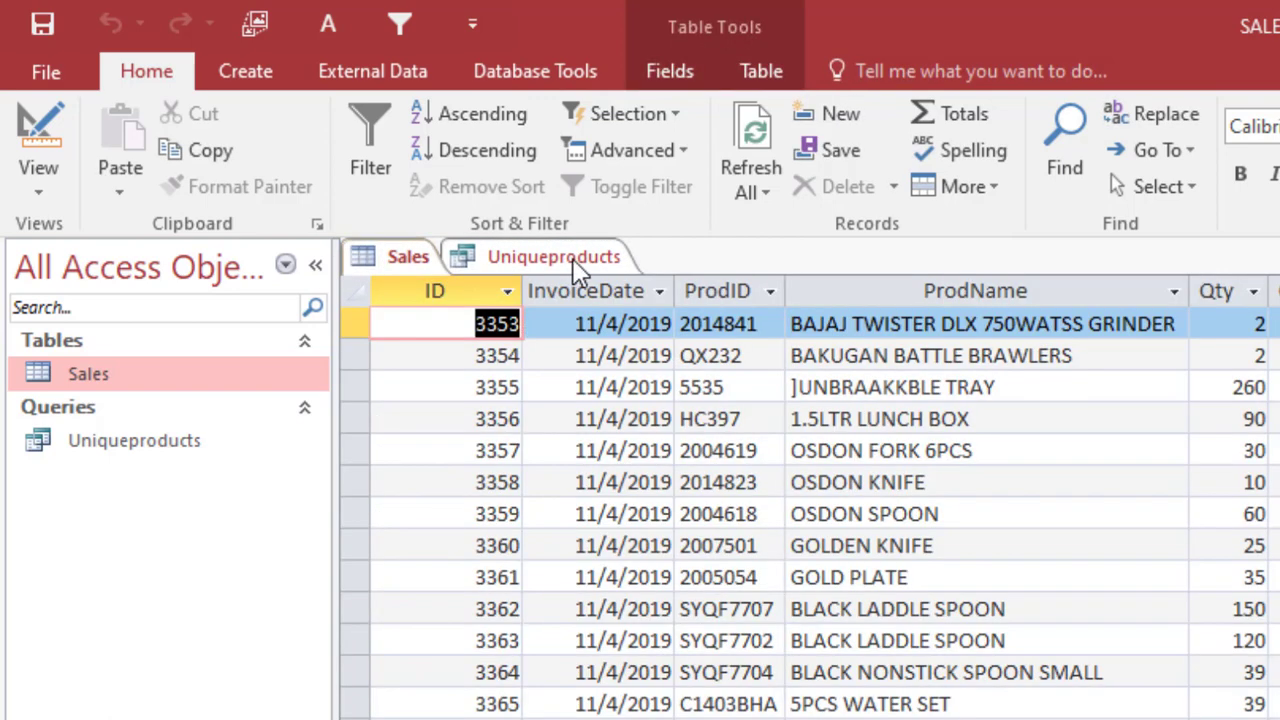
left_click(576, 268)
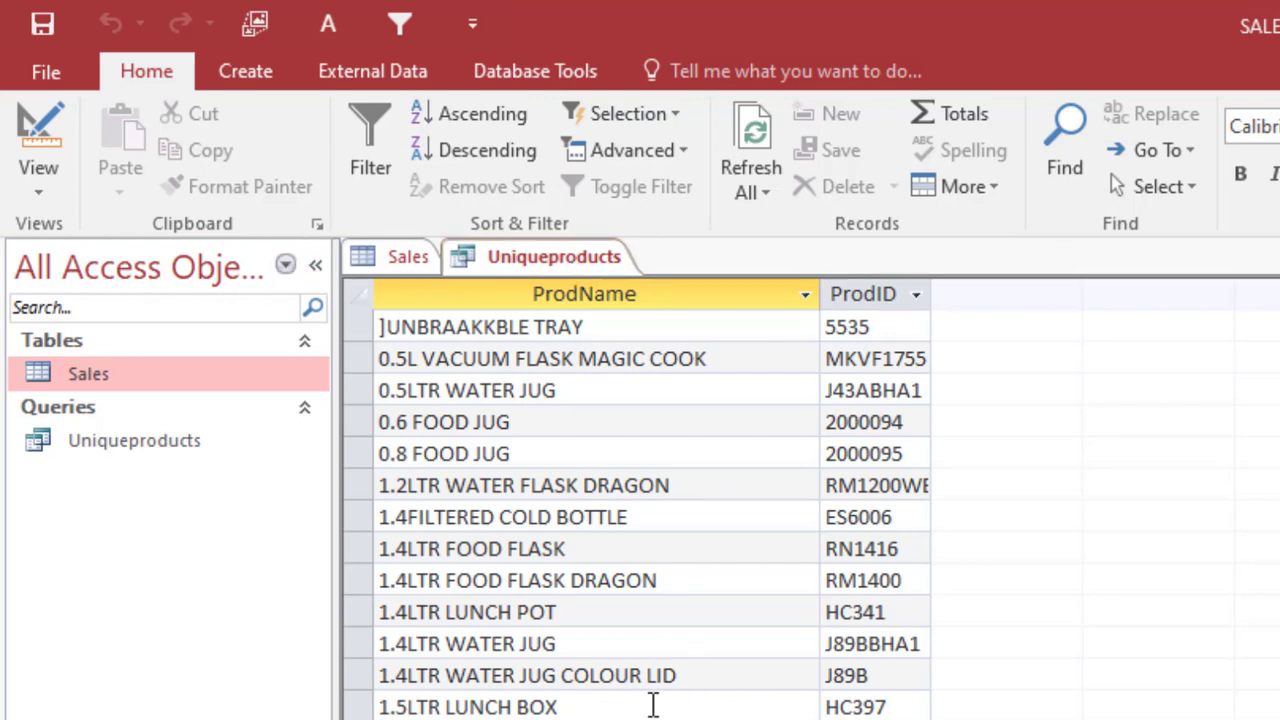
right_click(476, 262)
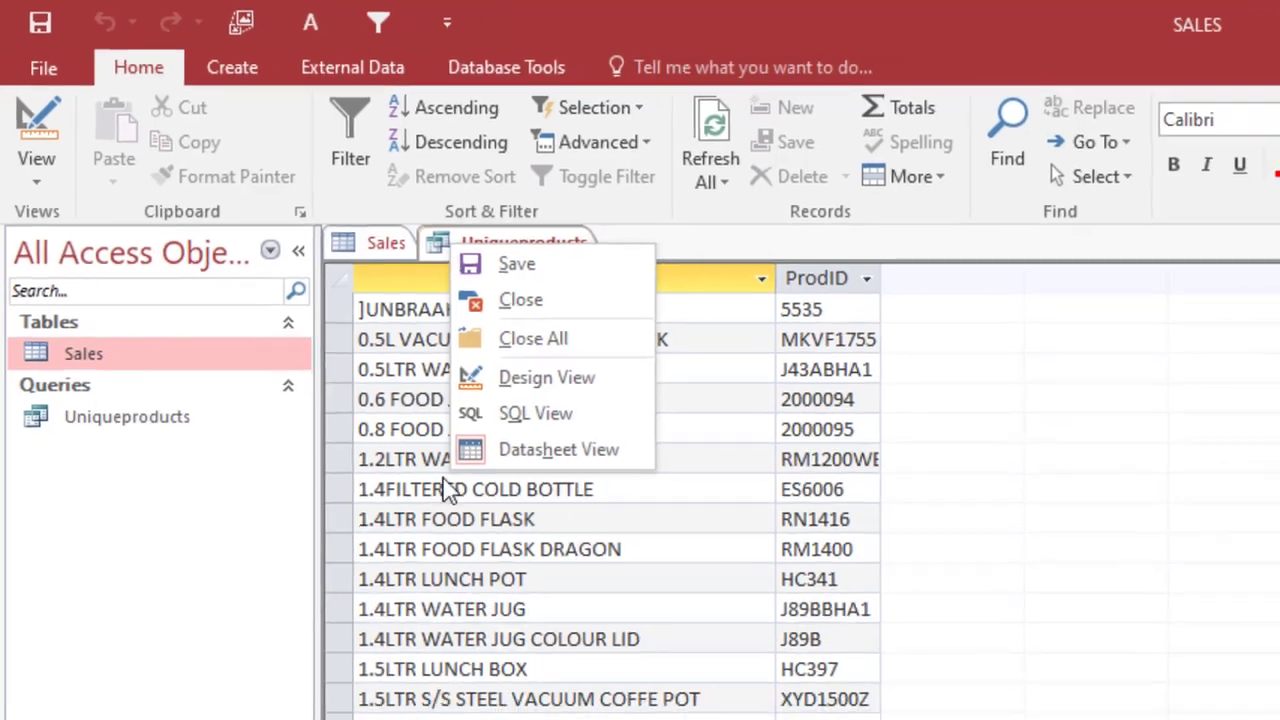
left_click(366, 516)
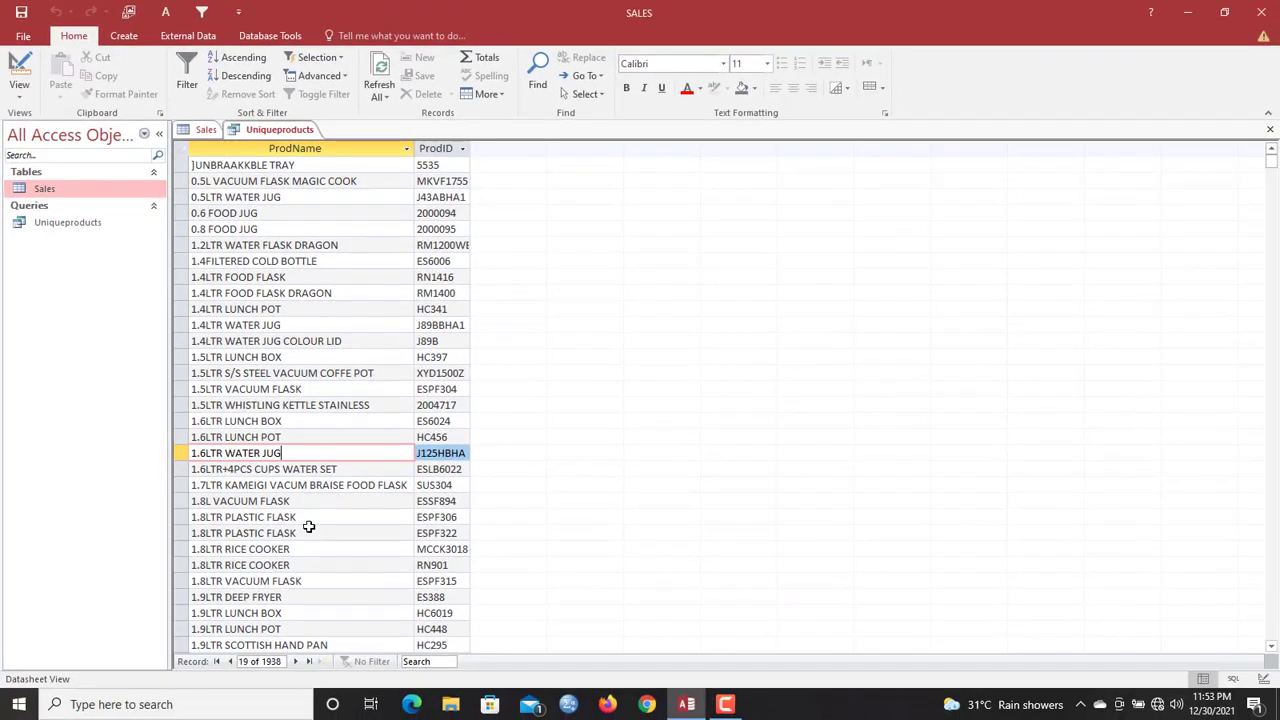
Step: Close the Uniqueproducts query without saving its design changes
right_click(270, 130)
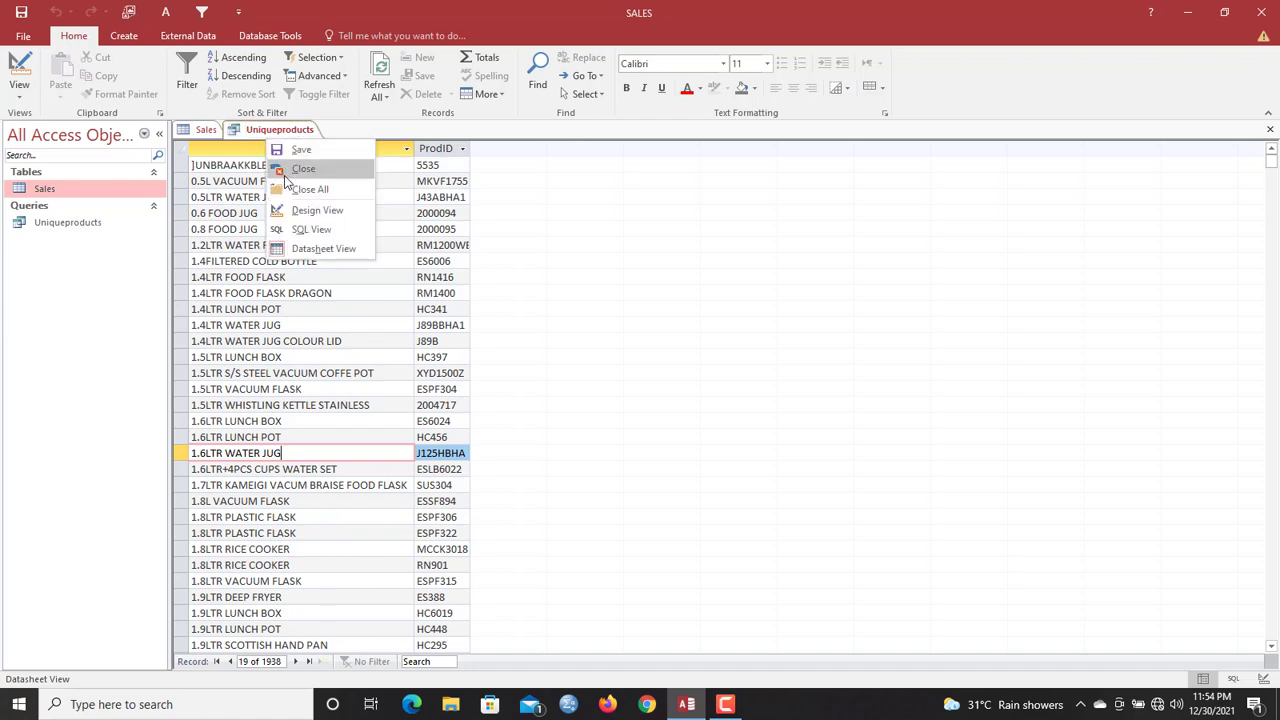
left_click(290, 180)
left_click(640, 397)
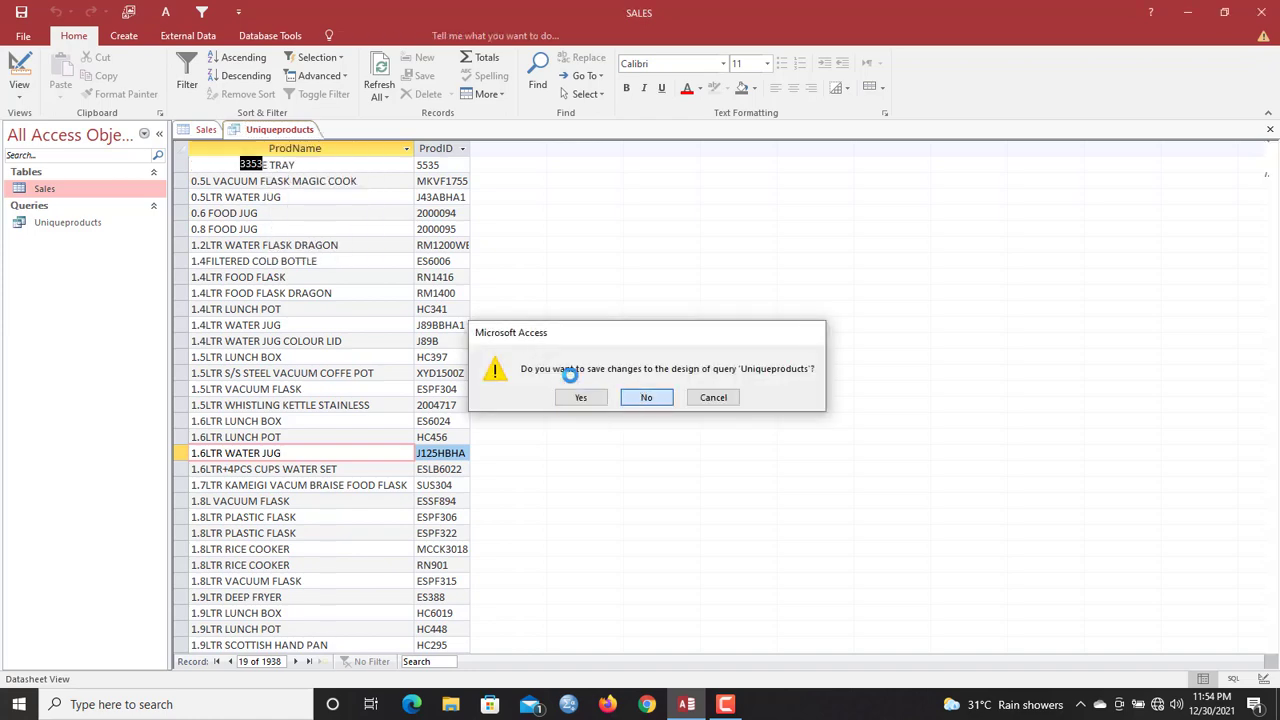
Step: Create a new query in query design without adding any table and switch it to SQL View
left_click(520, 227)
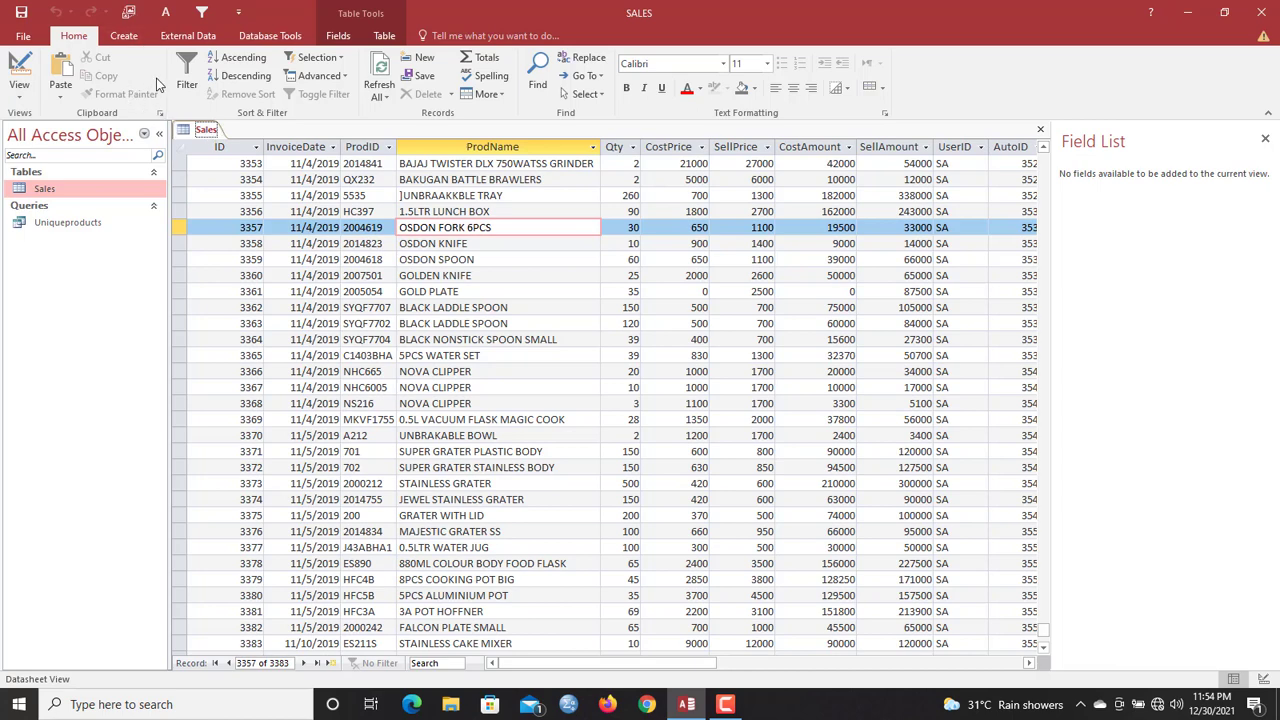
left_click(124, 36)
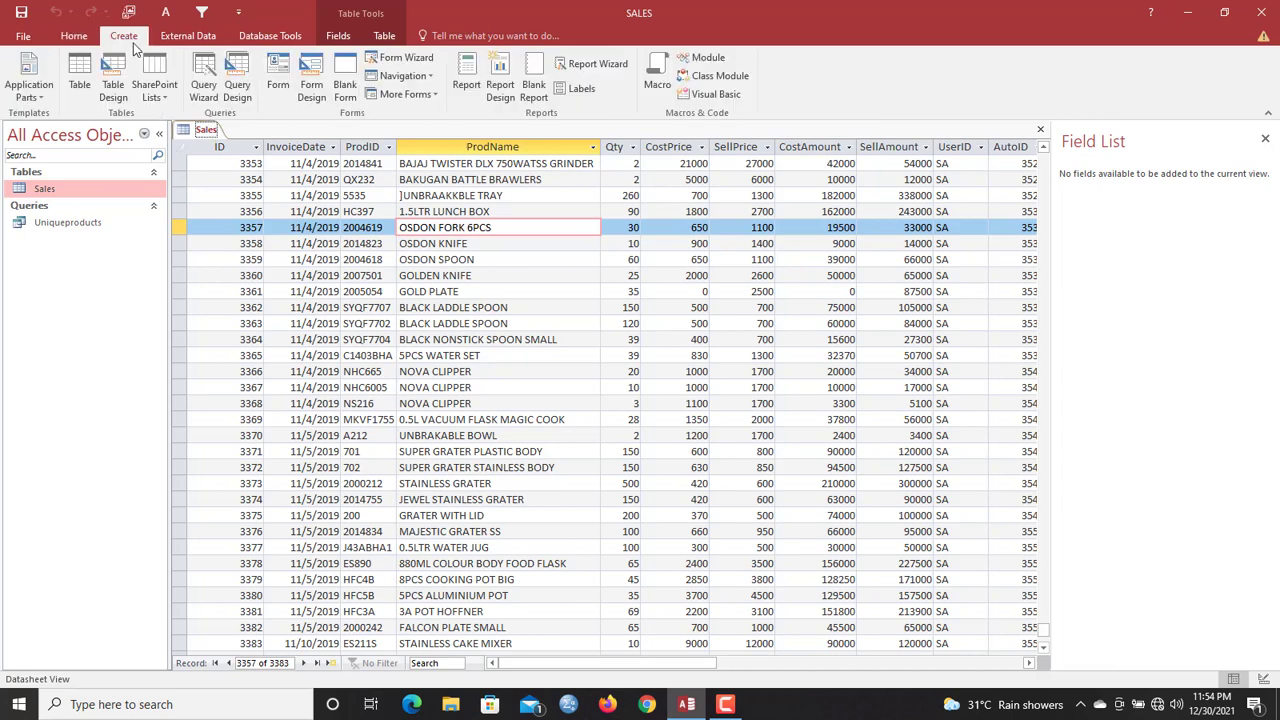
left_click(238, 90)
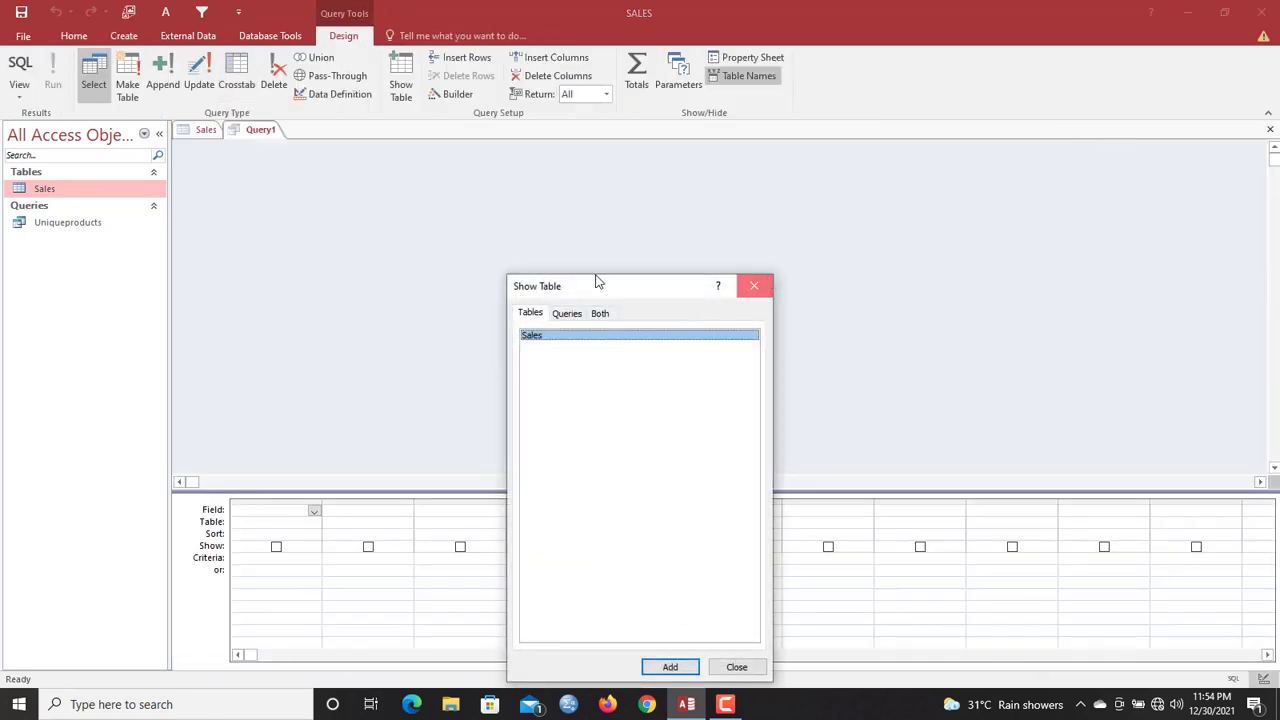
left_click(751, 286)
left_click(21, 80)
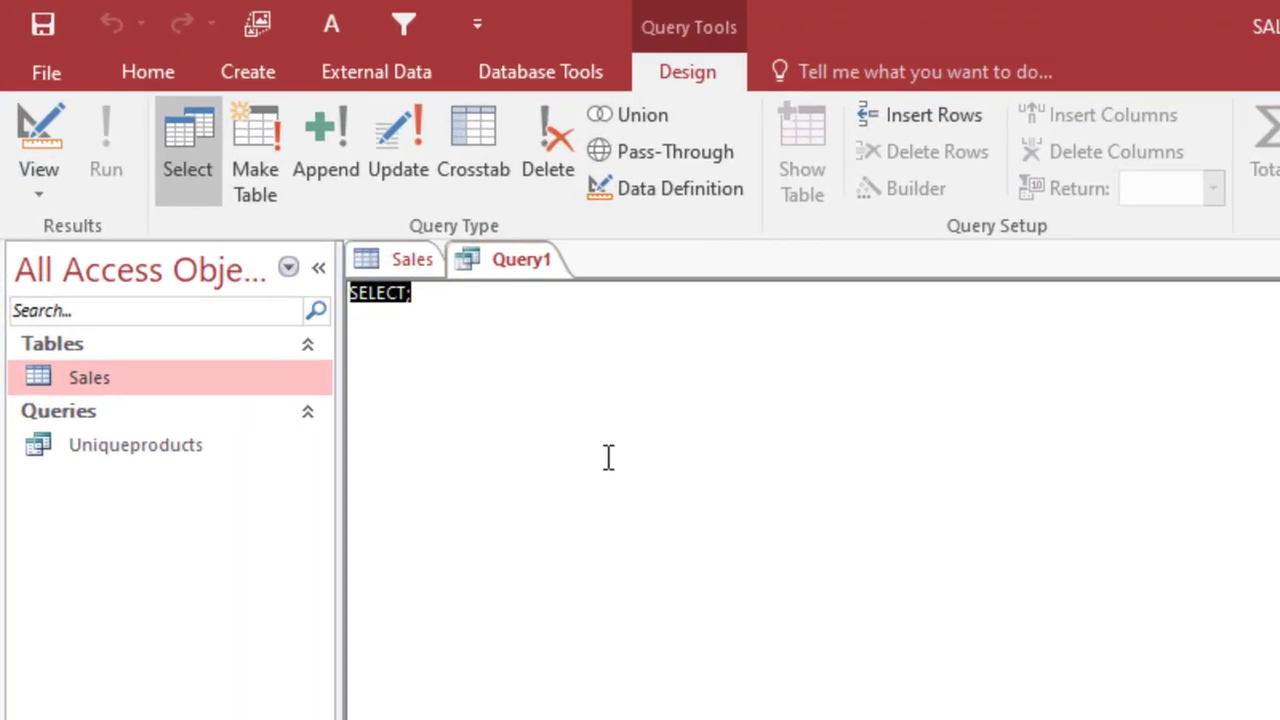
Step: Begin the new query's SQL statement with "SELECT ID," and put "invoicedate" on the following line
type("SELECT")
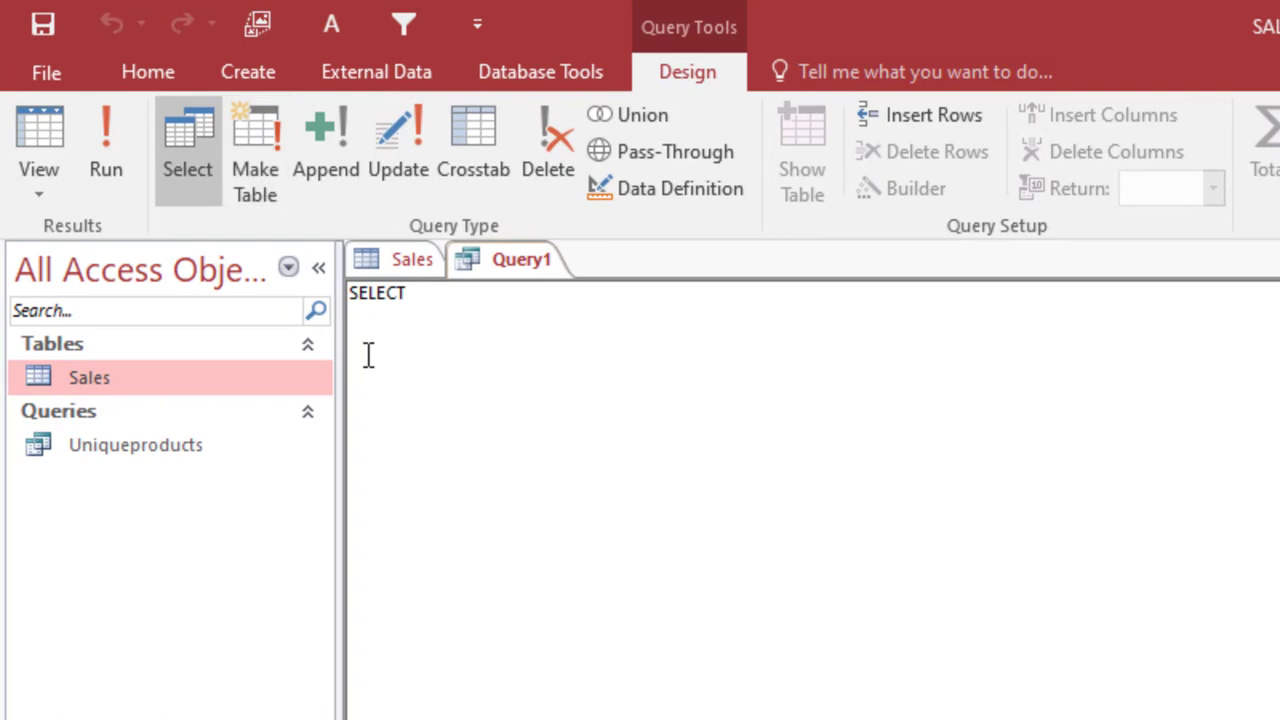
key("BackSpace")
type("IDPROD")
key("BackSpace")
key("BackSpace")
key("BackSpace")
key("BackSpace")
type("INCO")
key("BackSpace")
key("BackSpace")
key("BackSpace")
key("BackSpace")
type("invoicedate")
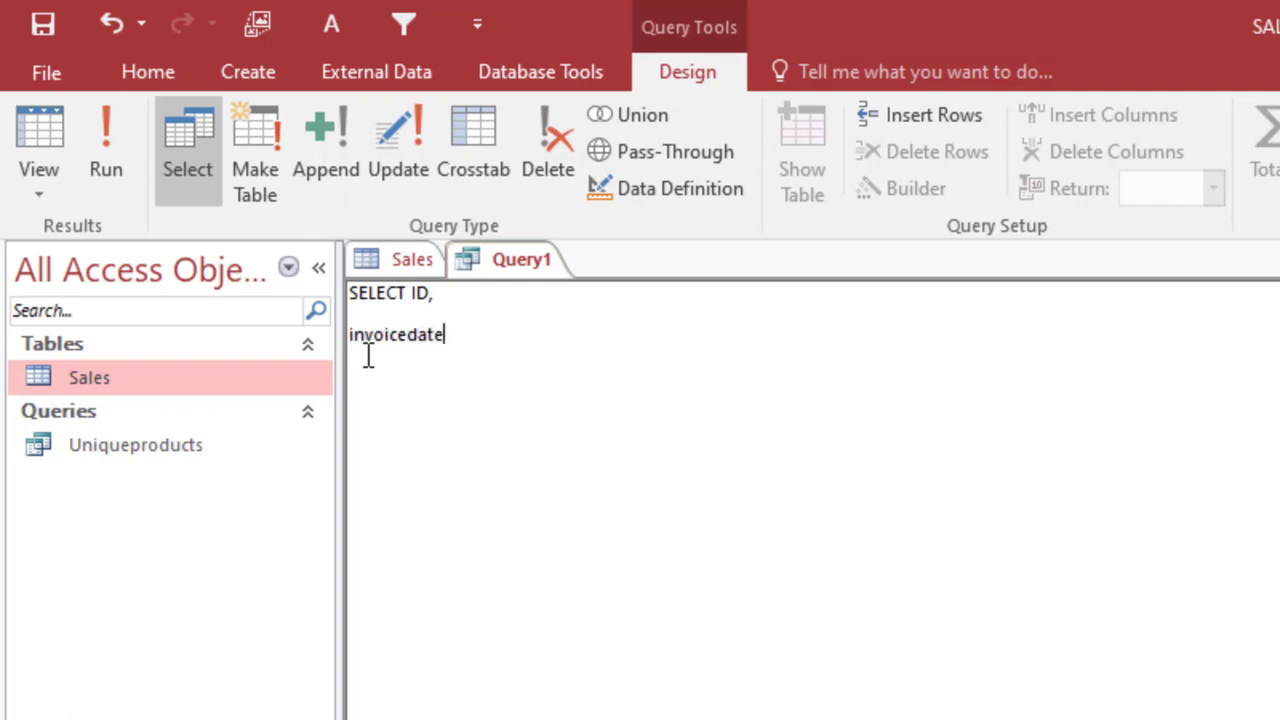
Step: Complete the SQL statement with a comma after invoicedate, then "ProdName," and "CostAmount From sales;" on separate lines
type(",")
key("Return")
type("Prop")
key("BackSpace")
type("dName,")
key("Return")
type("CostAm")
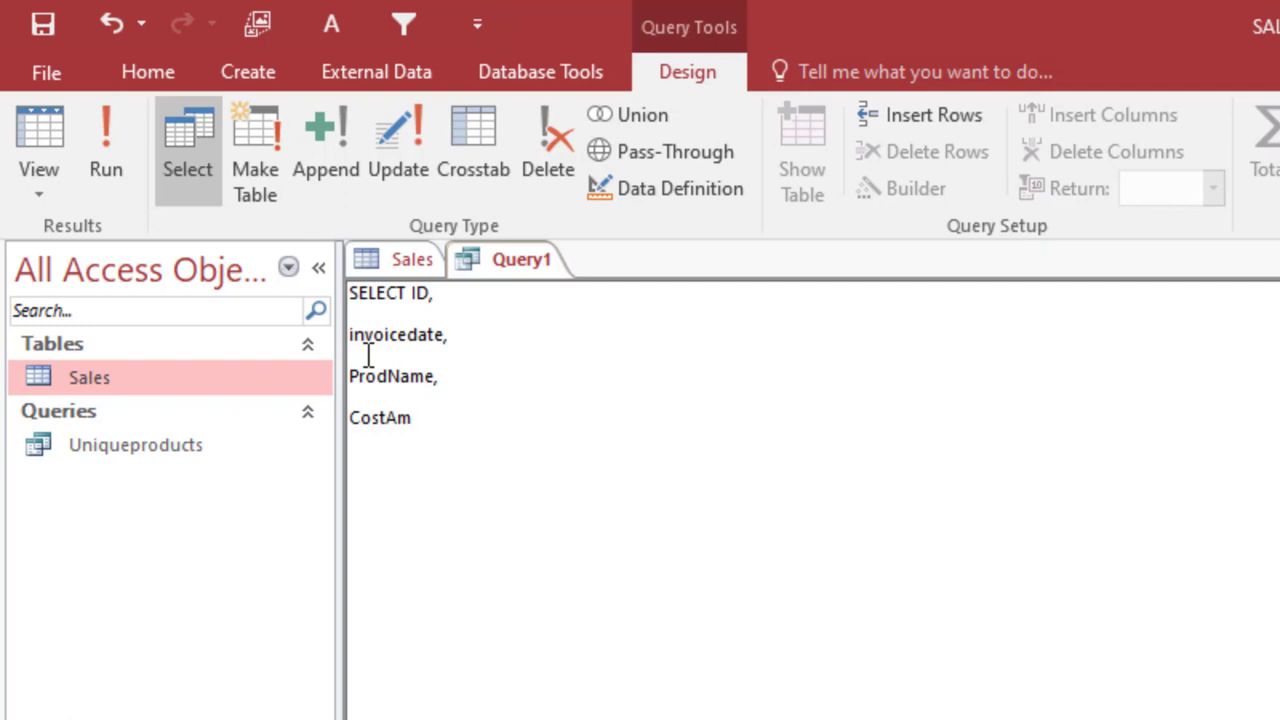
key("BackSpace")
type("mount From salews")
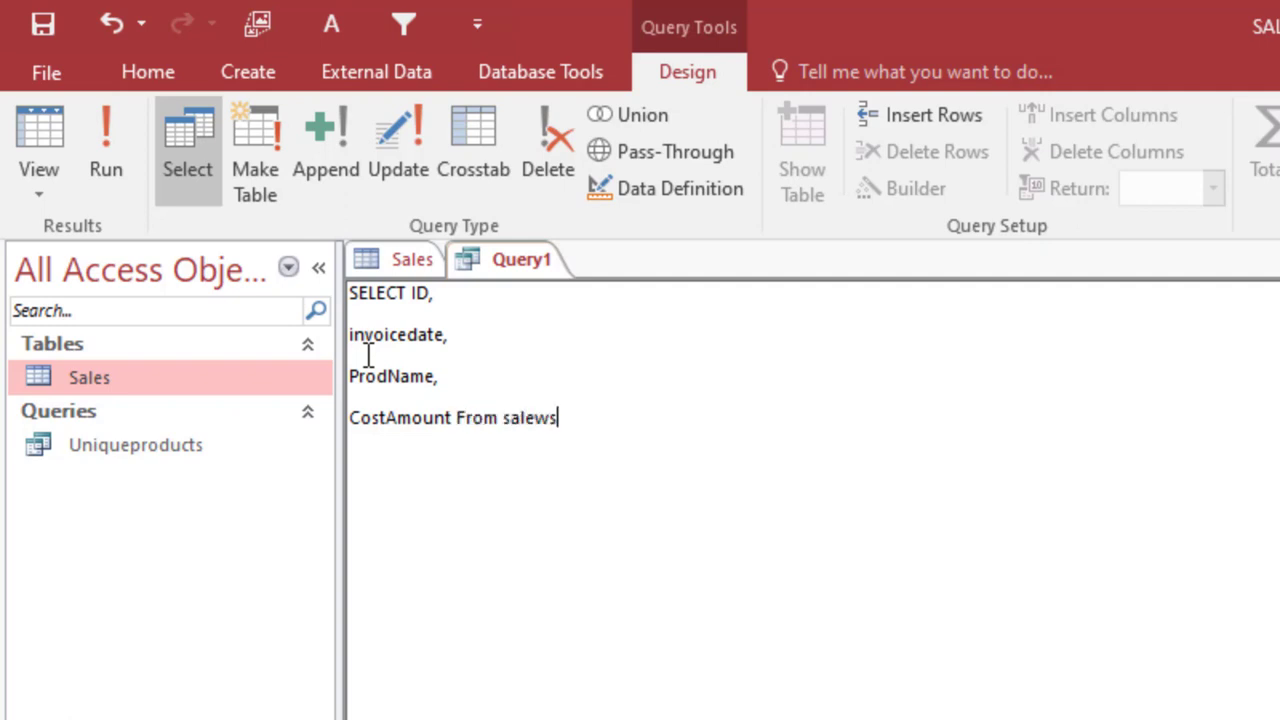
key("BackSpace")
key("BackSpace")
type("s")
type(";")
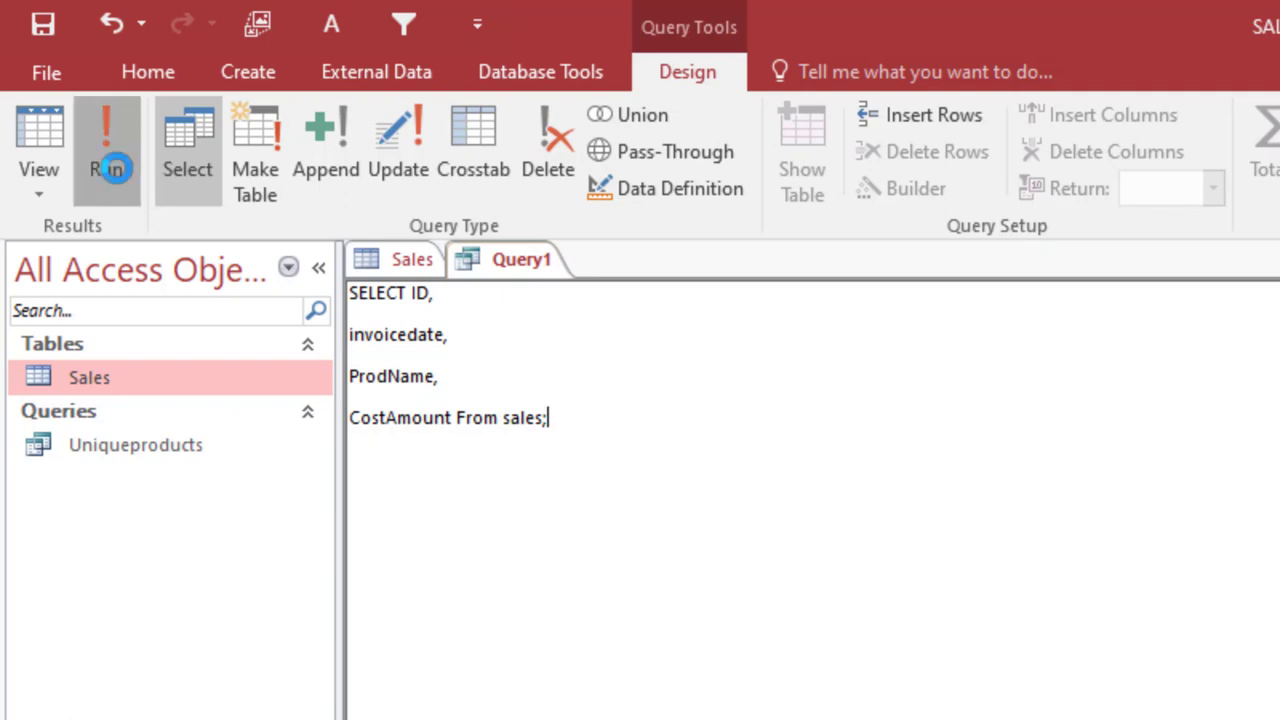
Step: Run the query for ID, invoicedate, ProdName and CostAmount and examine its results
left_click(107, 140)
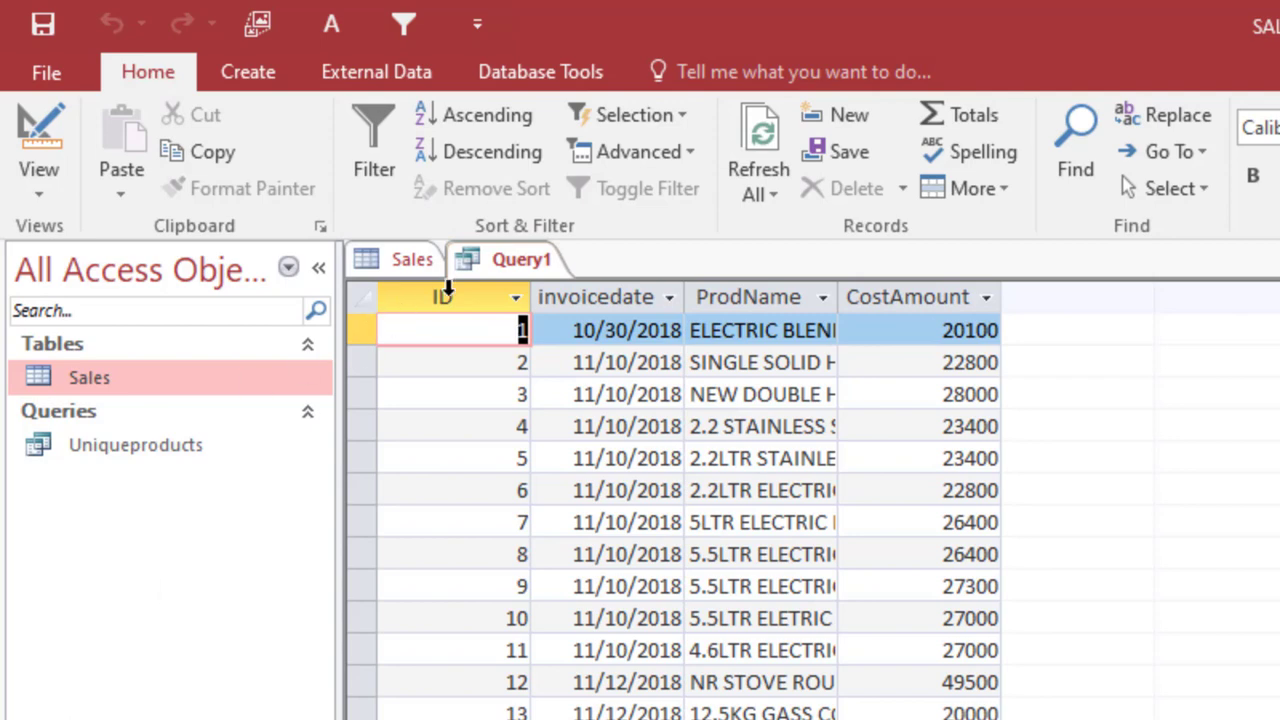
left_click(478, 271)
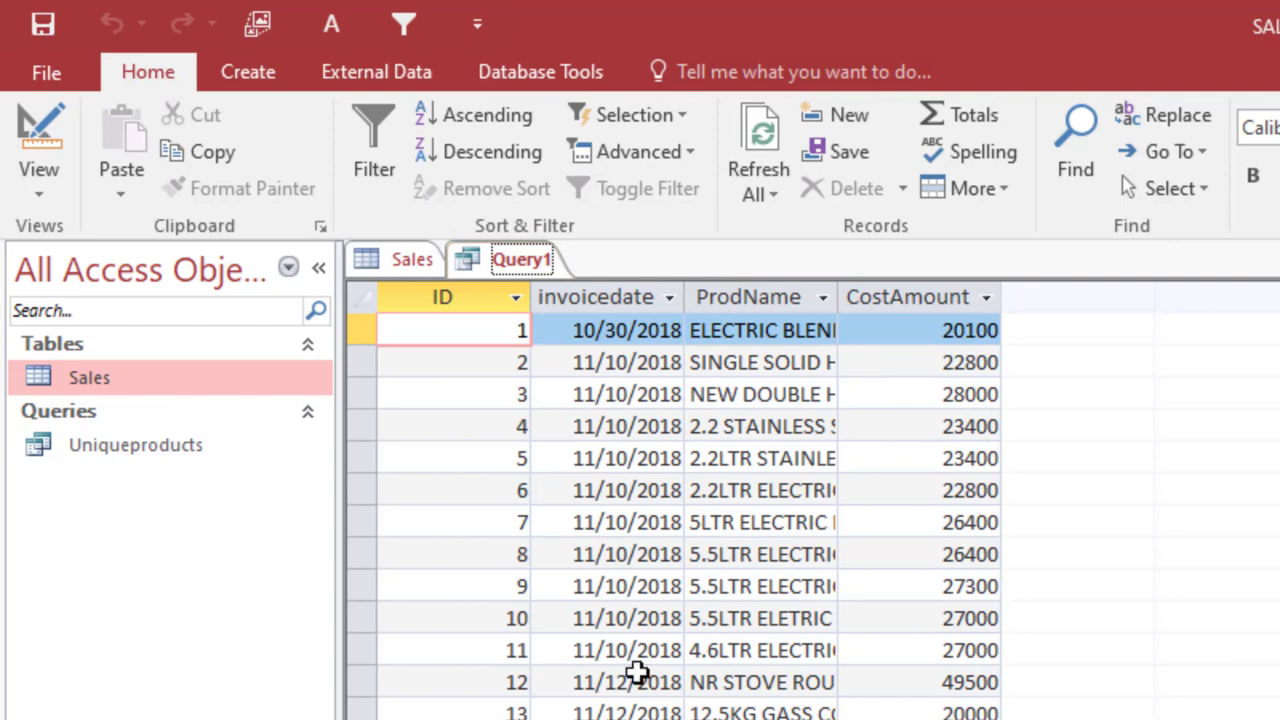
left_click(402, 270)
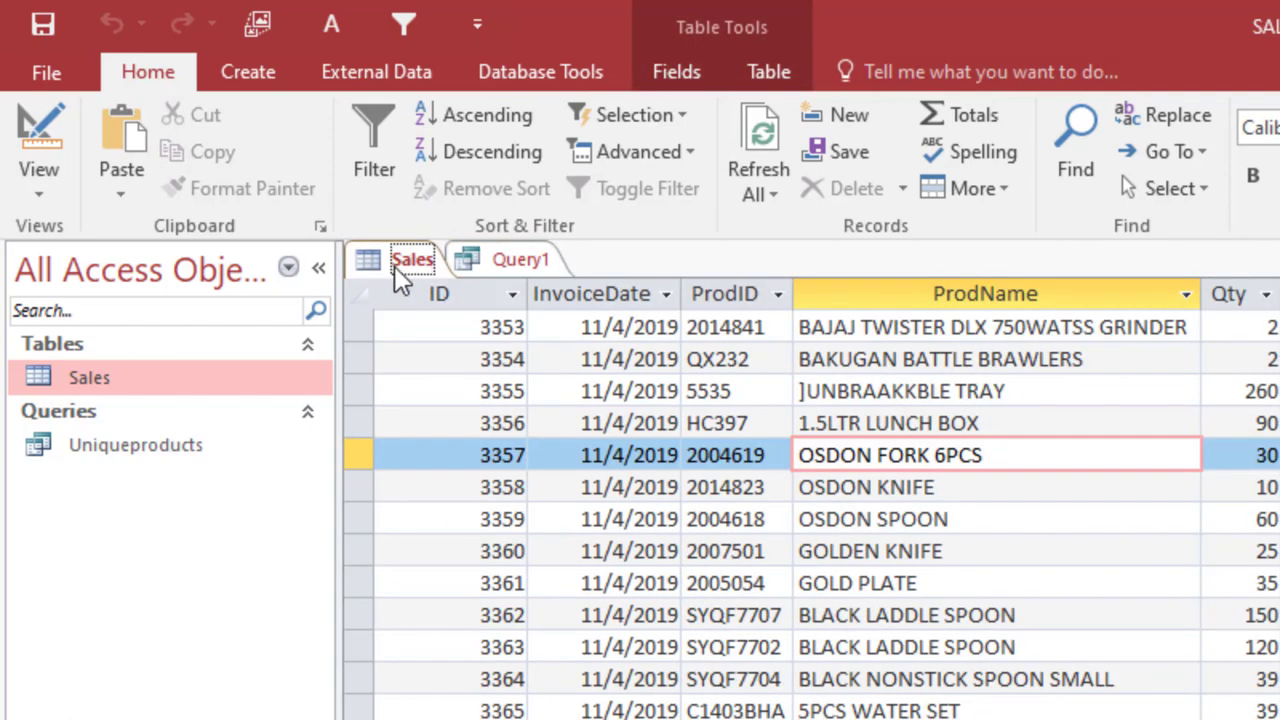
right_click(393, 266)
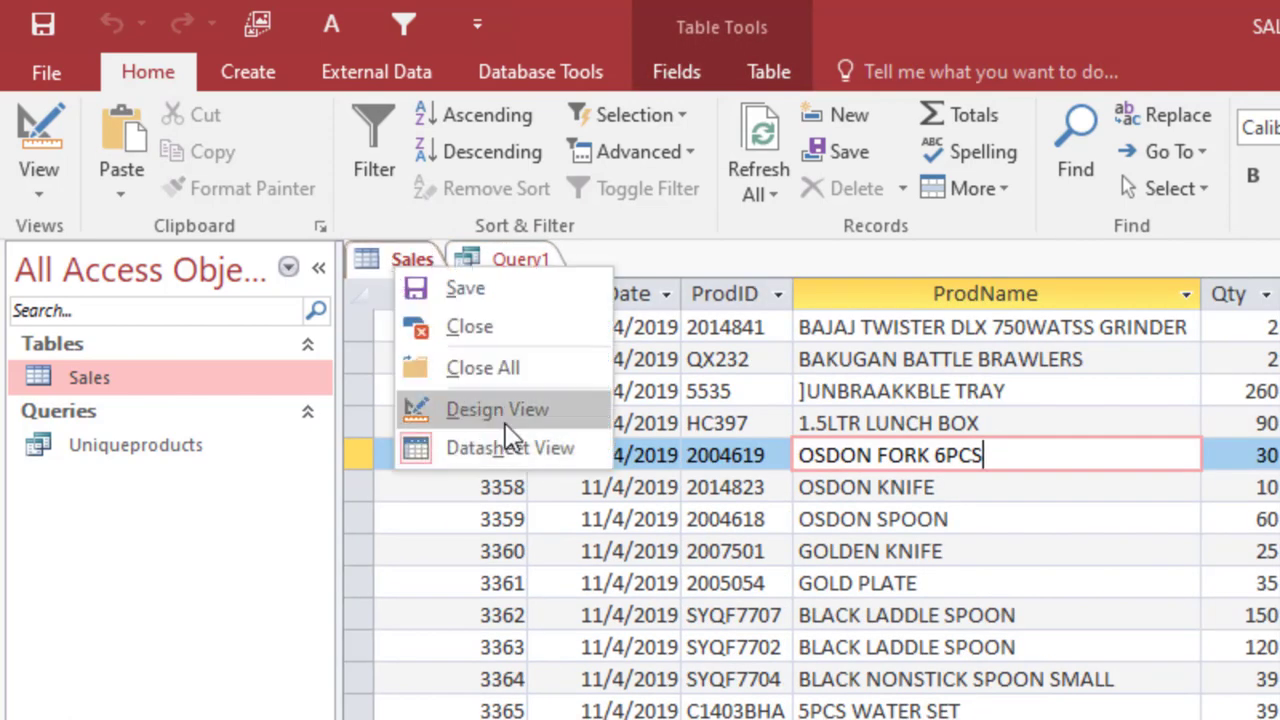
left_click(504, 424)
key("Return")
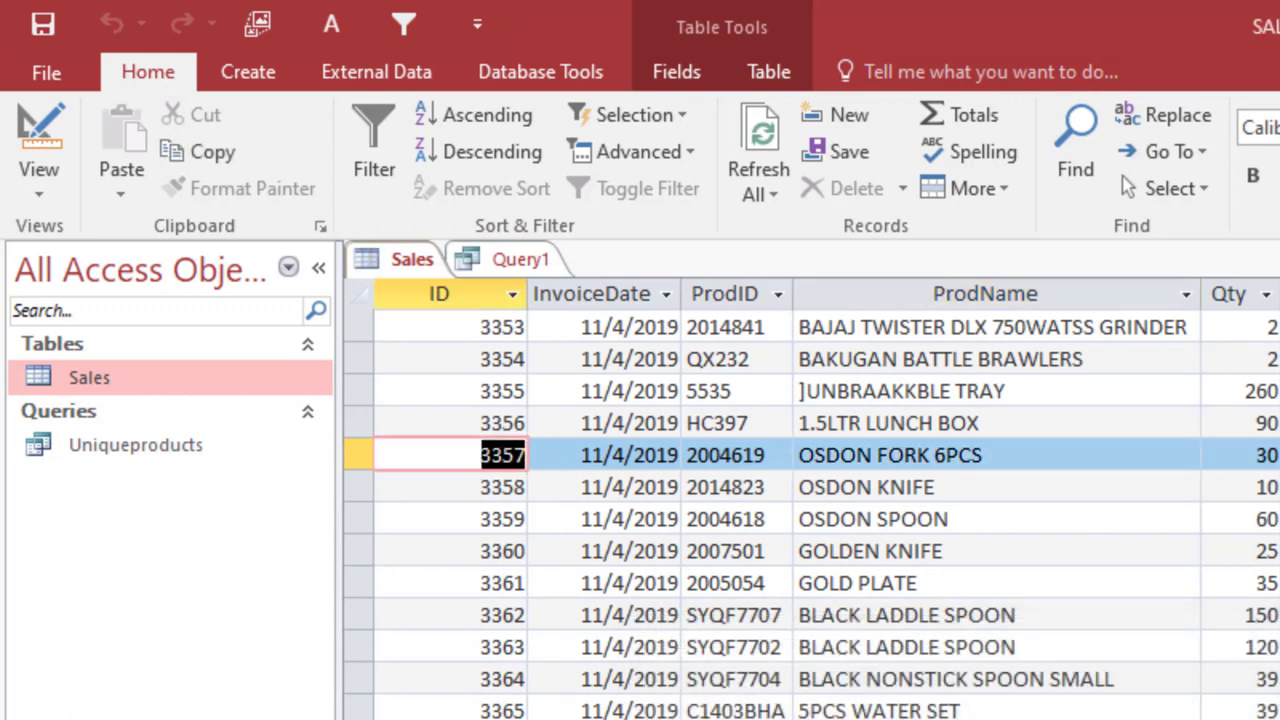
Step: Return Query1 to SQL View and add the line "WHERE CostAmount>5000;" below "CostAmount From sales"
right_click(510, 261)
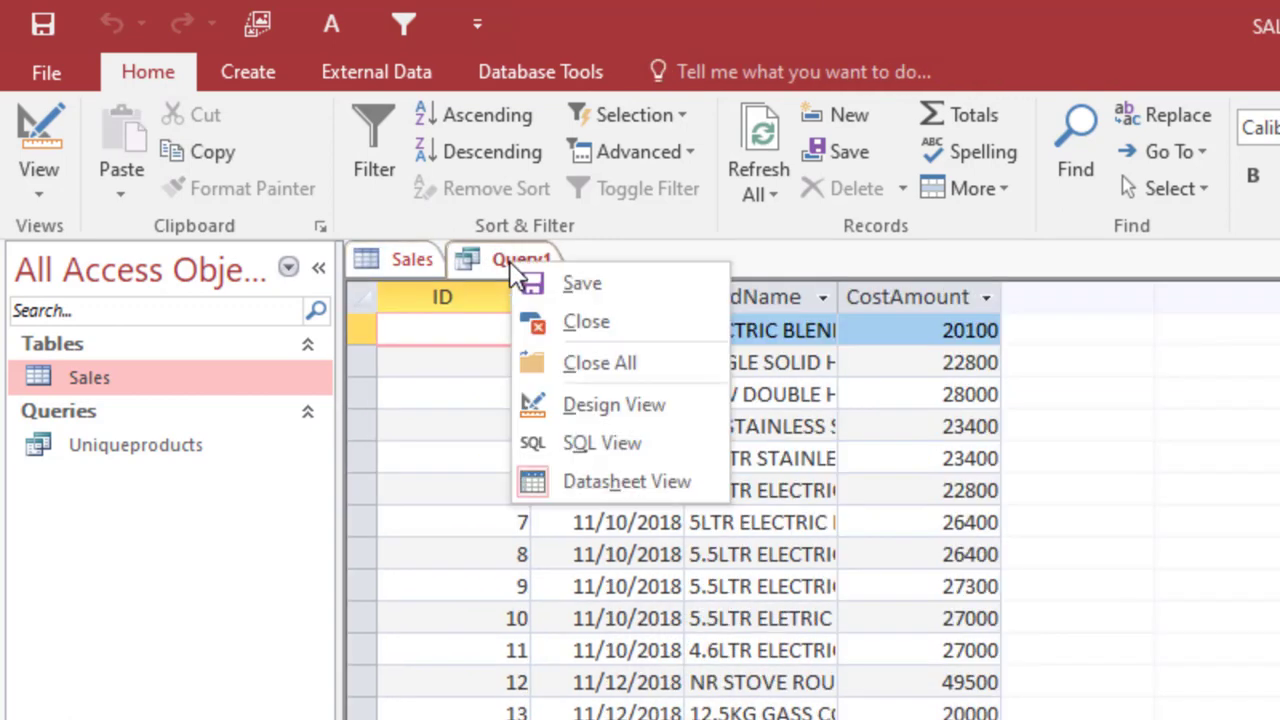
left_click(605, 445)
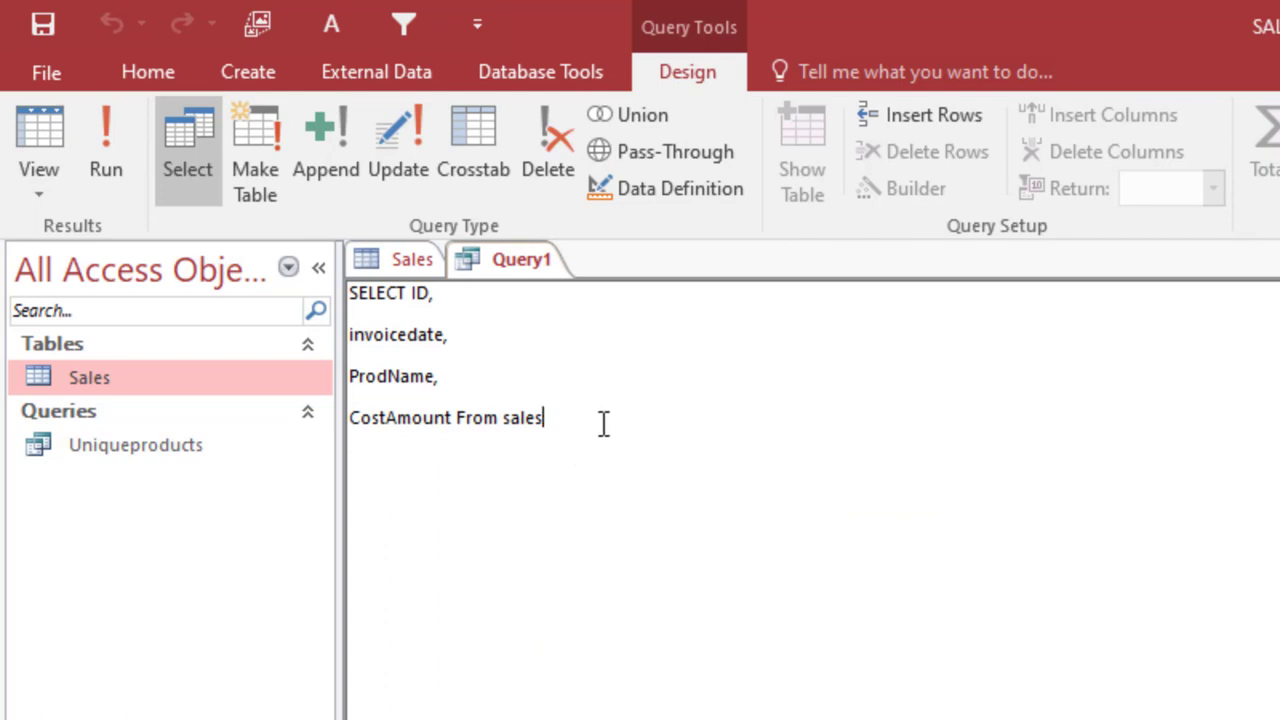
key("Return")
type("WHERE ")
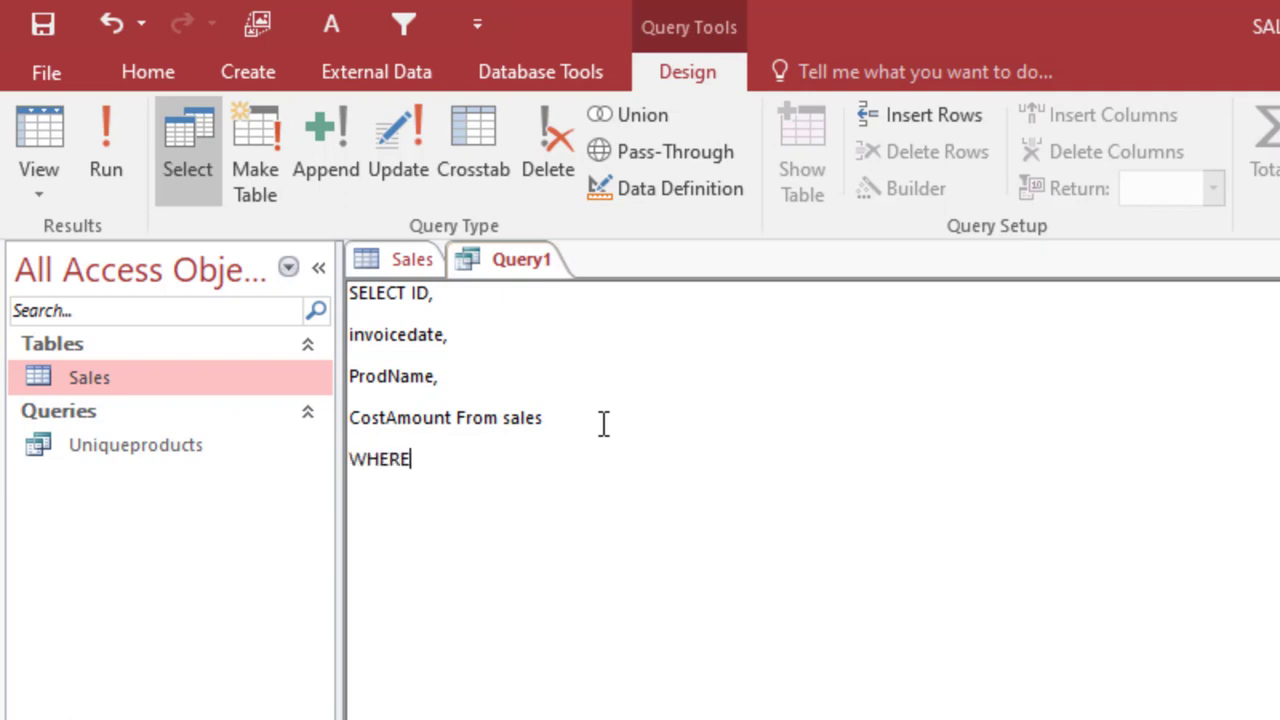
type("Coast")
key("BackSpace")
key("BackSpace")
type("stAmount")
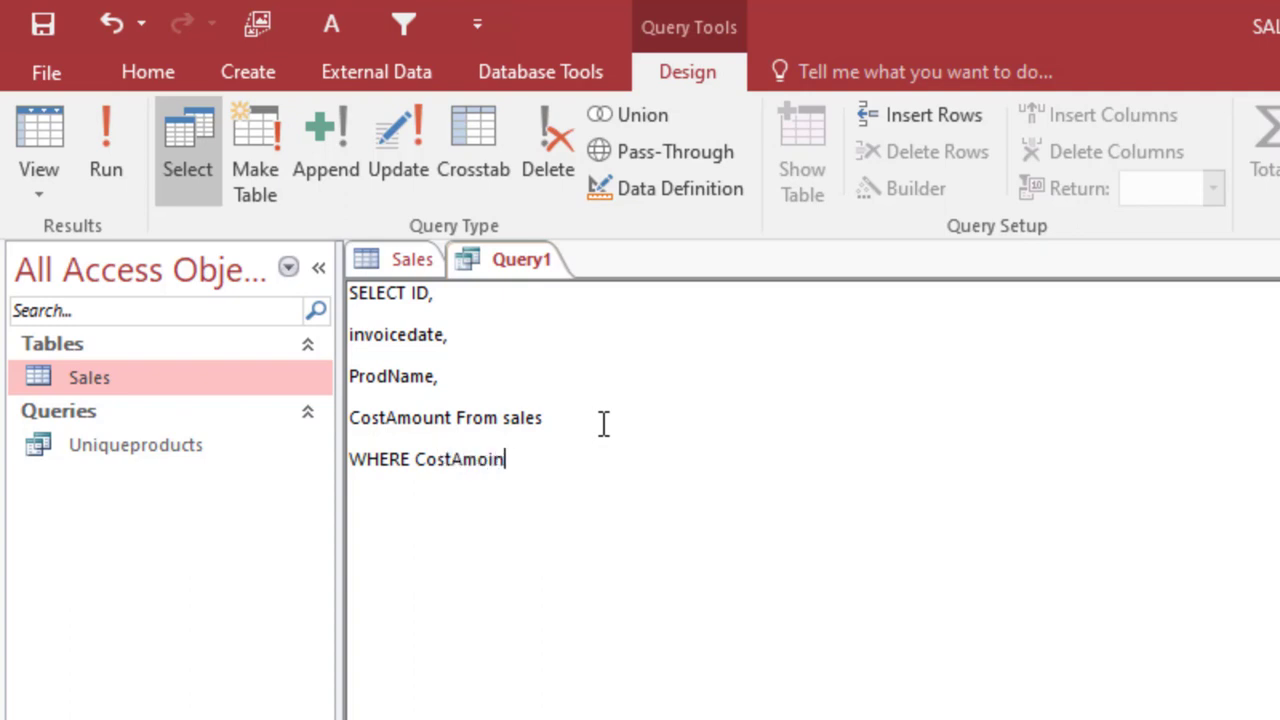
key("BackSpace")
key("BackSpace")
key("BackSpace")
type("unt>5000;")
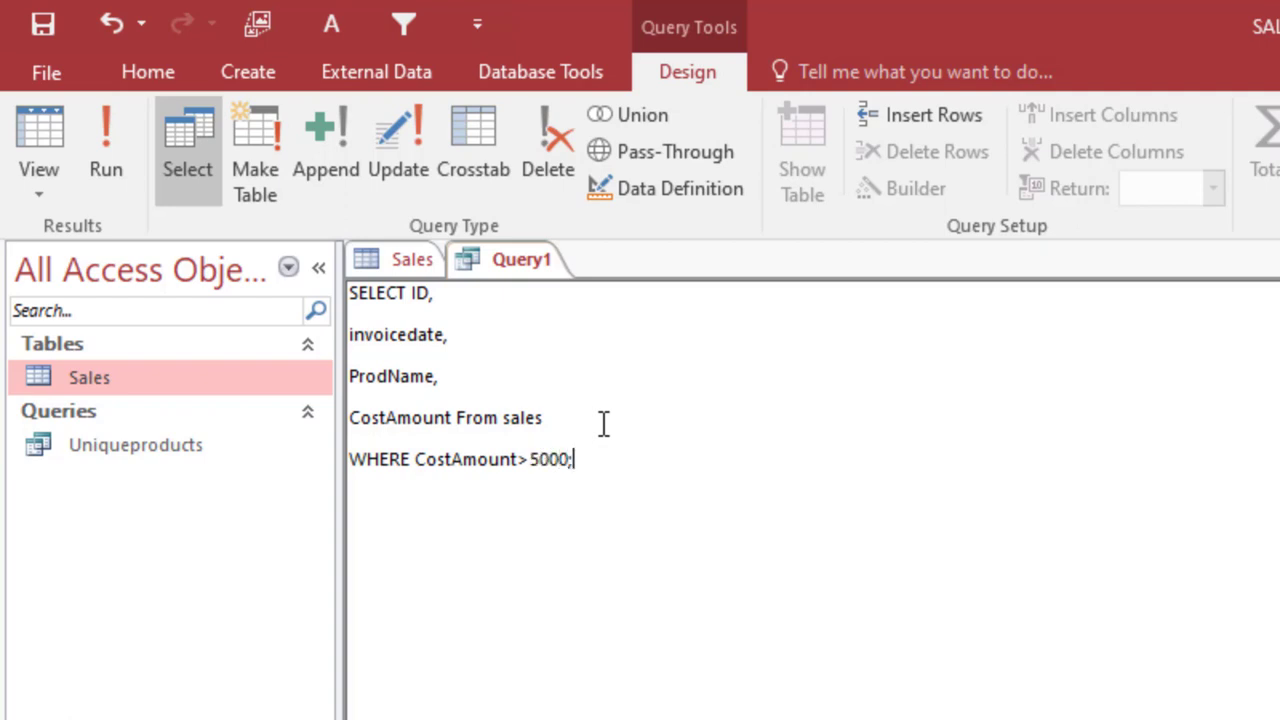
Step: Run the query for sales with a CostAmount above 5000 and examine its results
left_click_drag(651, 486, 259, 295)
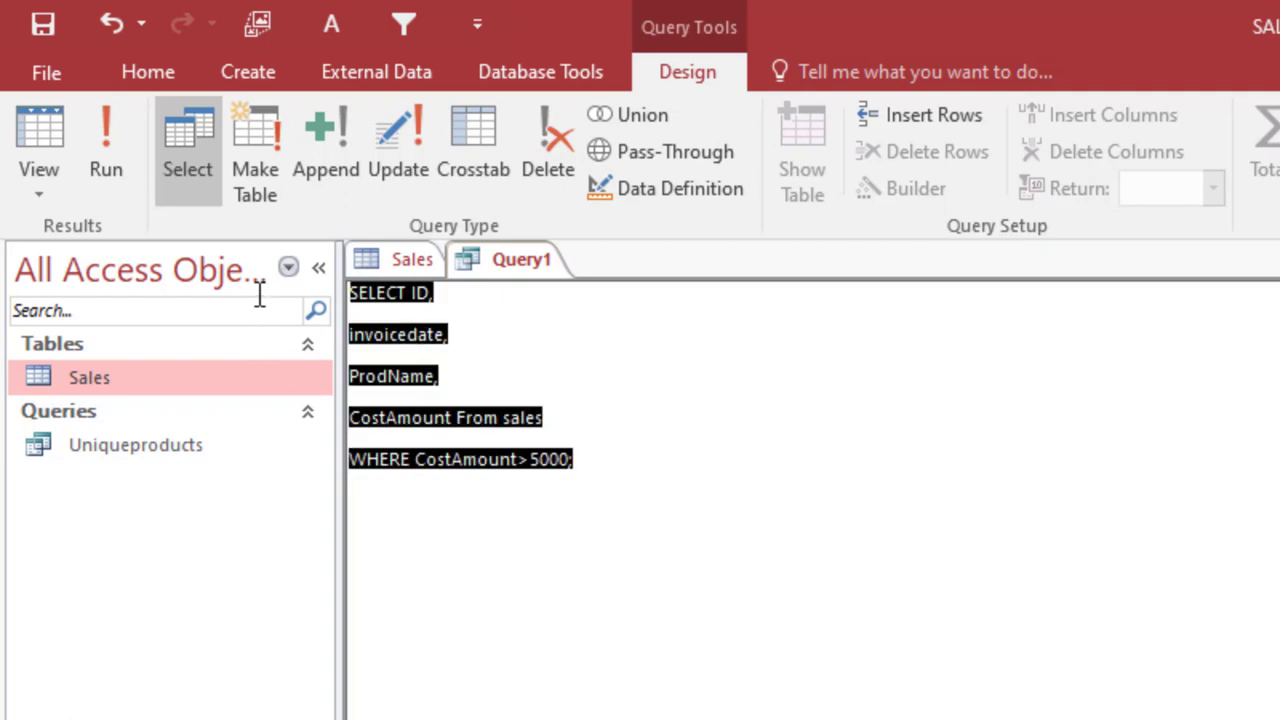
left_click(429, 394)
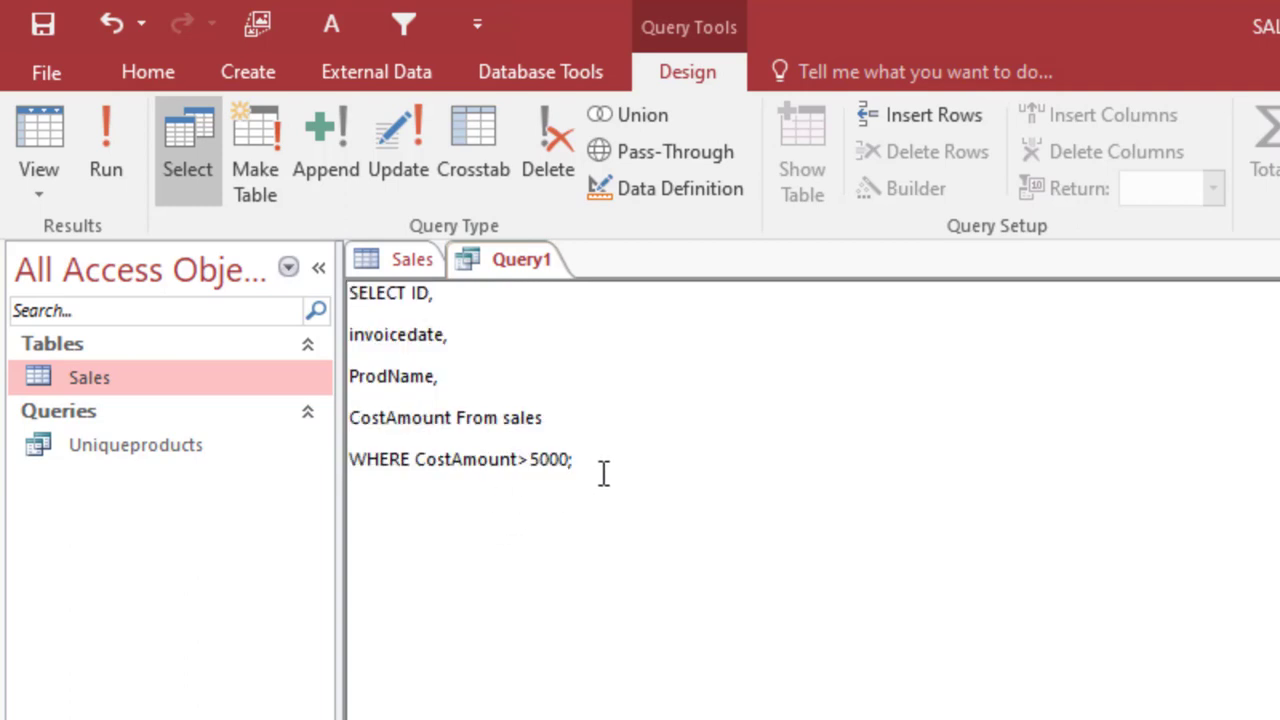
left_click(121, 183)
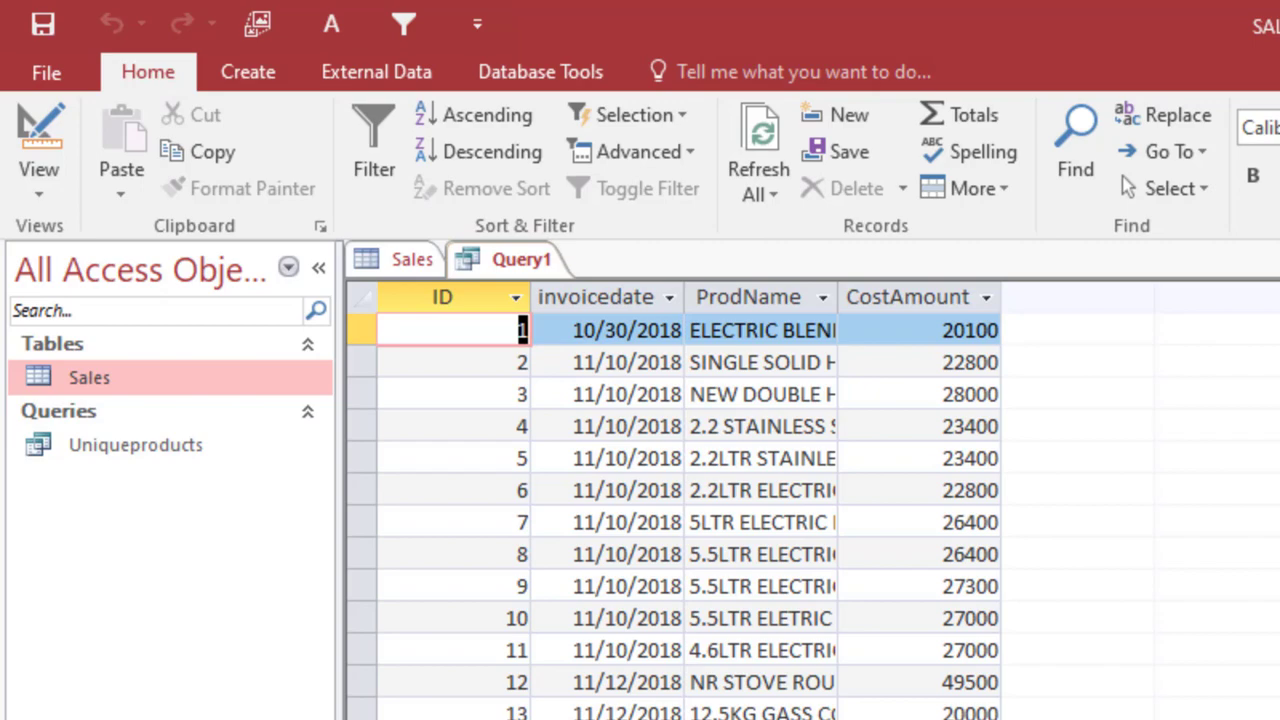
scroll(688, 500, "down", 20)
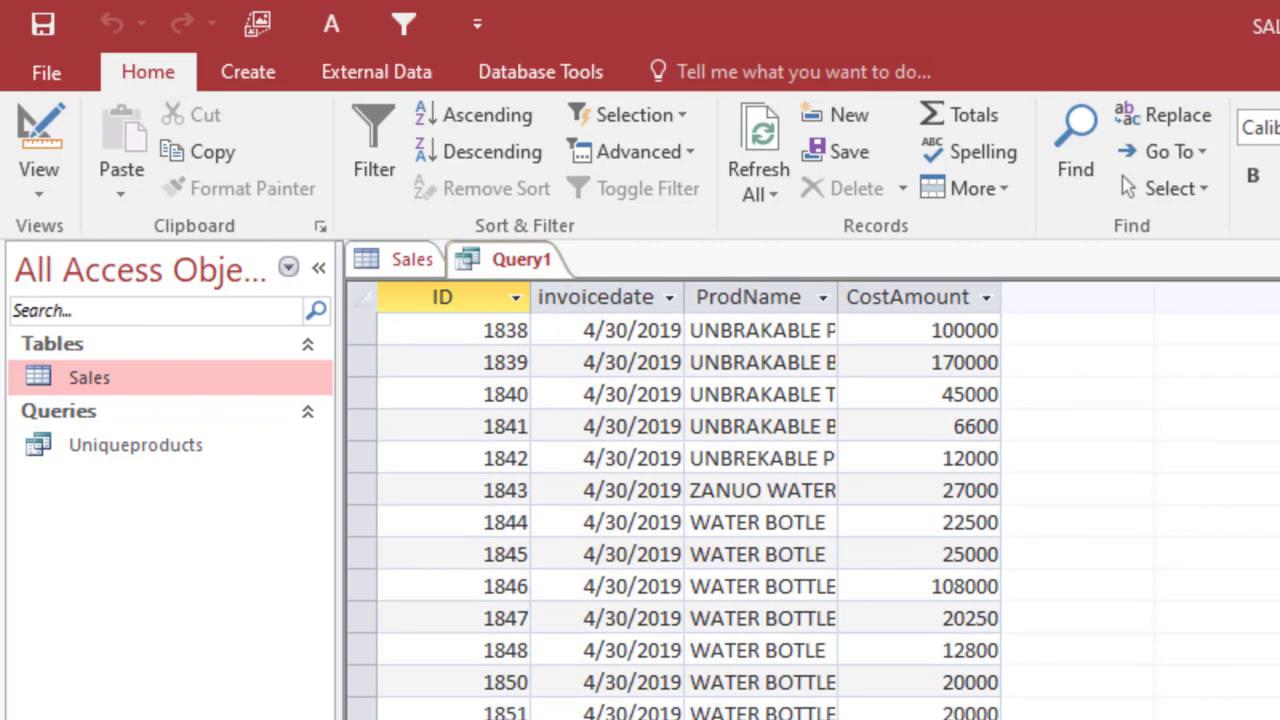
scroll(688, 500, "down", 20)
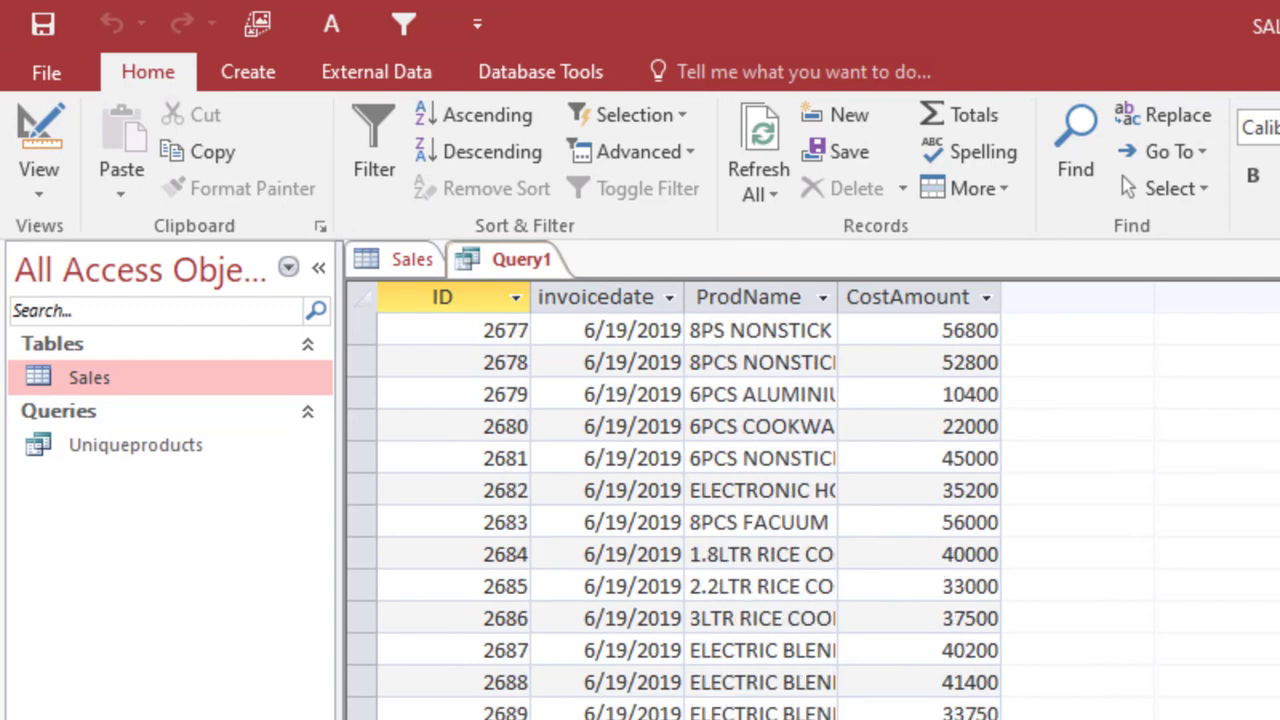
Step: Go back to the SQL statement, set the CostAmount condition to >10000, and run the query again
left_click(500, 252)
right_click(494, 272)
left_click(583, 421)
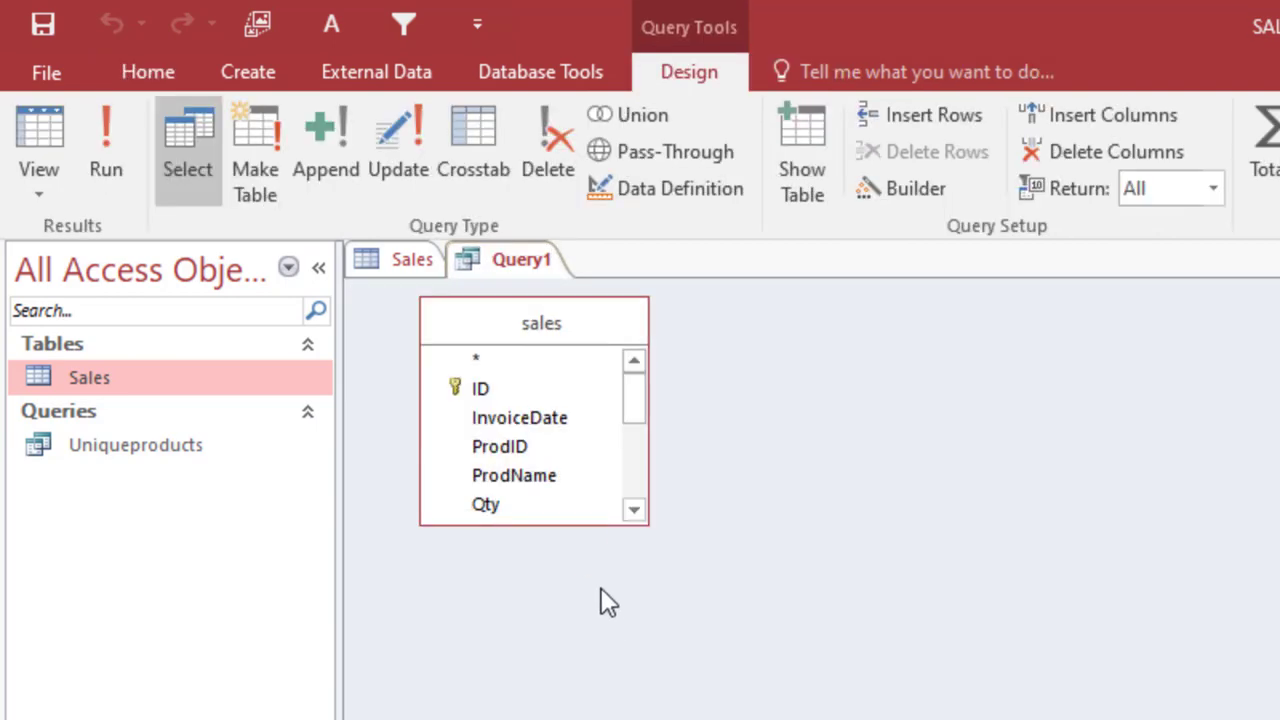
right_click(509, 251)
left_click(583, 430)
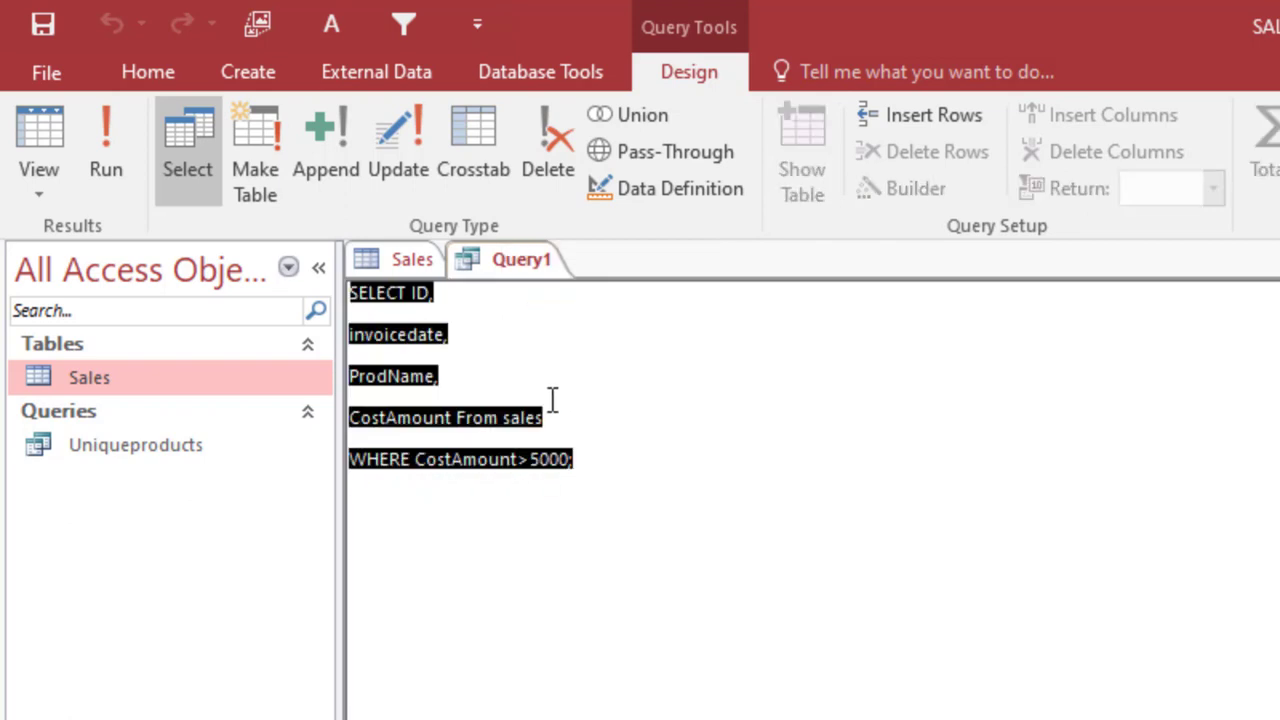
left_click(549, 443)
double_click(552, 452)
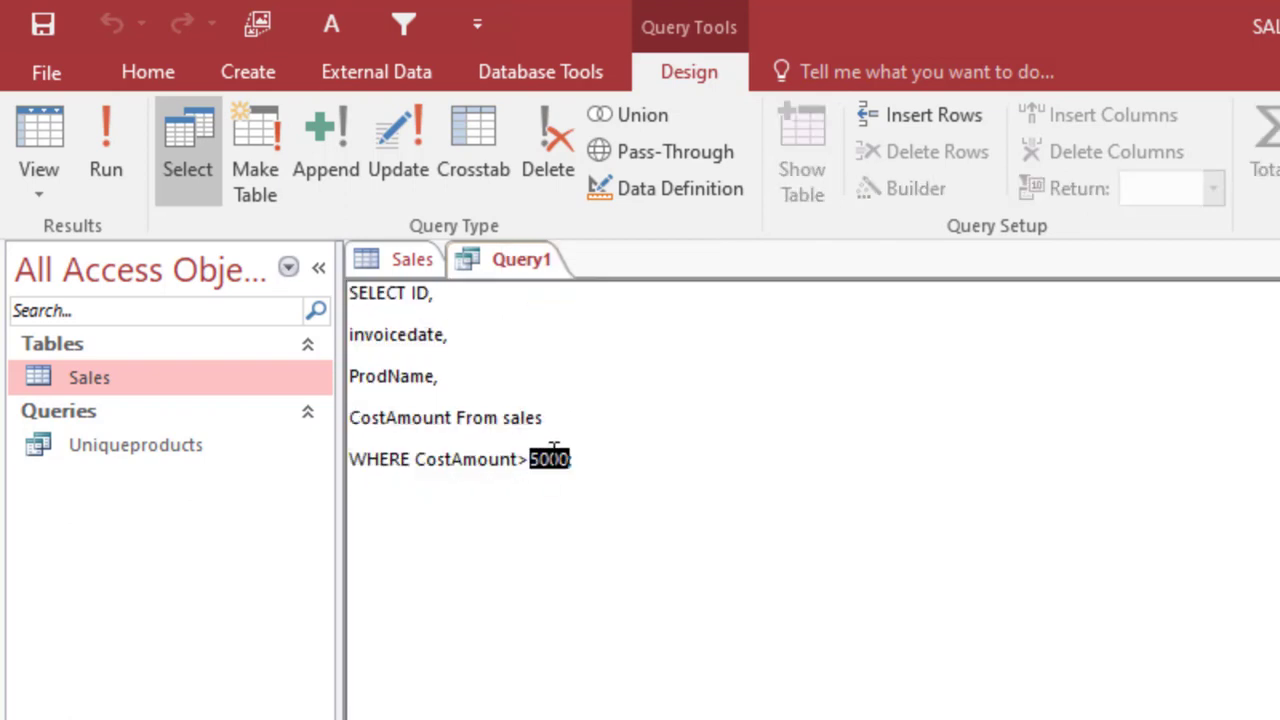
type("10000")
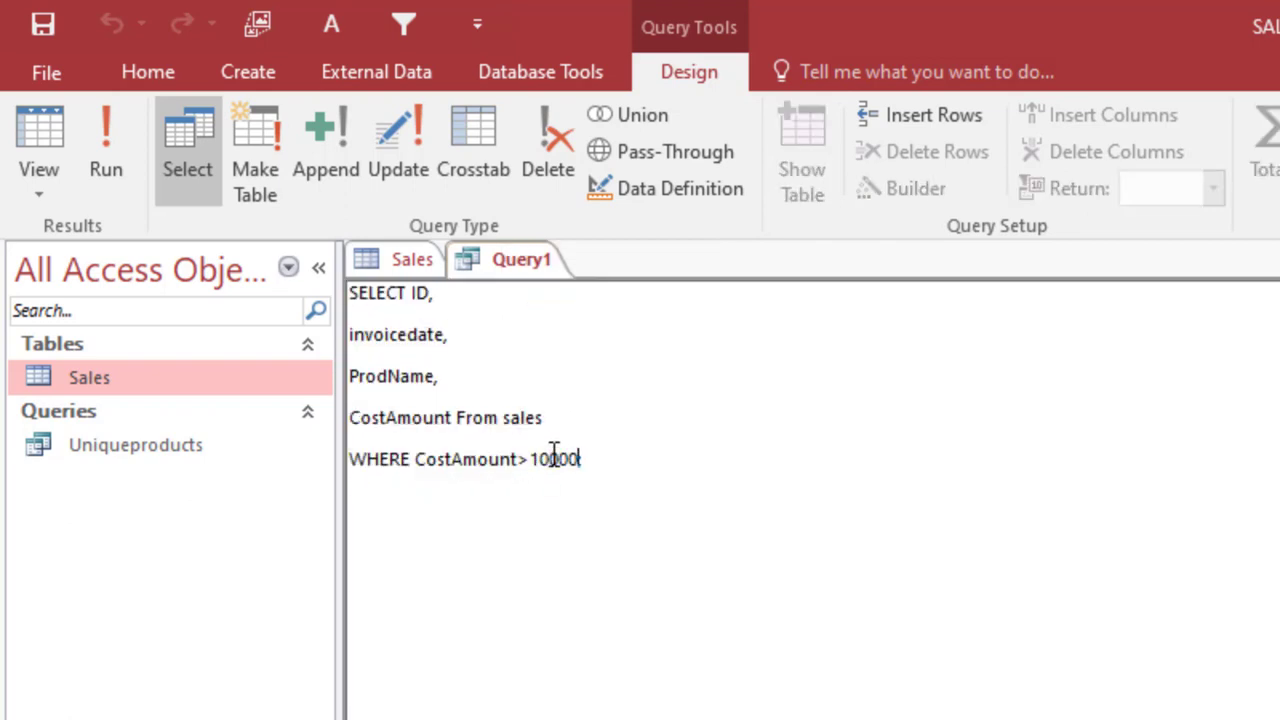
left_click(80, 174)
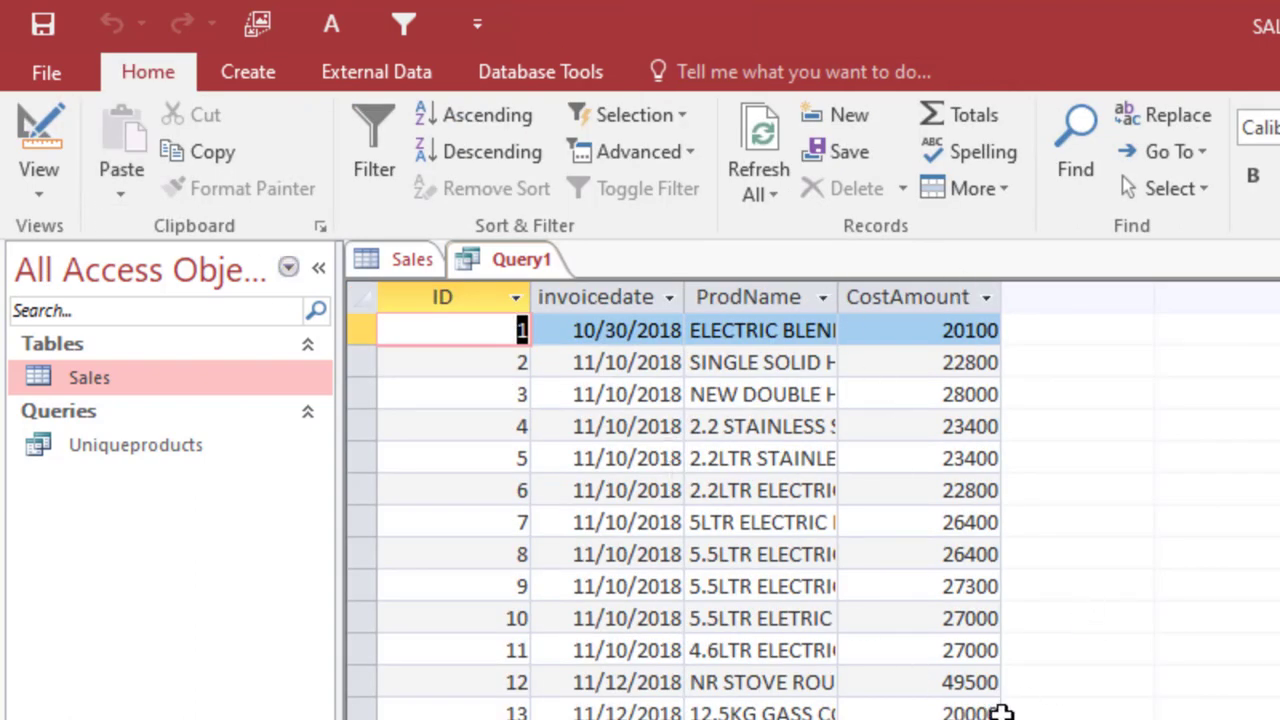
Step: Fit the ProdName column of the query results to its contents and narrow it slightly
double_click(837, 297)
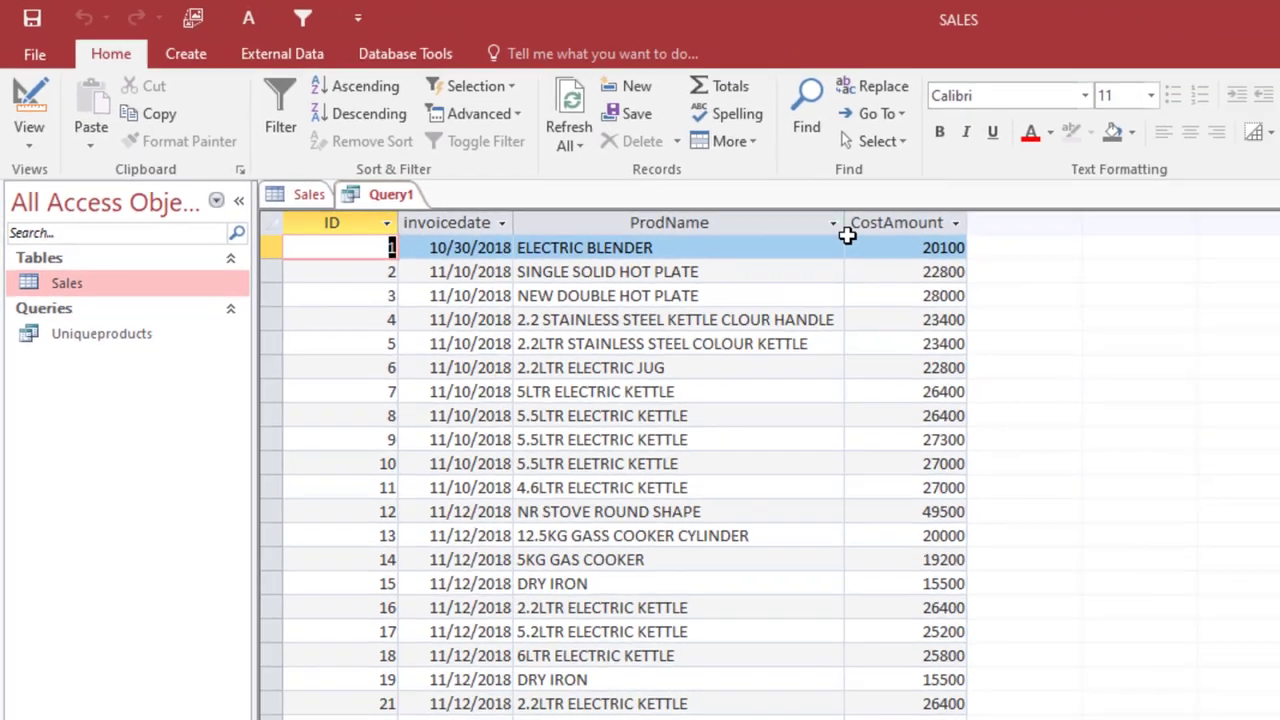
left_click(1130, 322)
left_click_drag(1127, 296, 1129, 296)
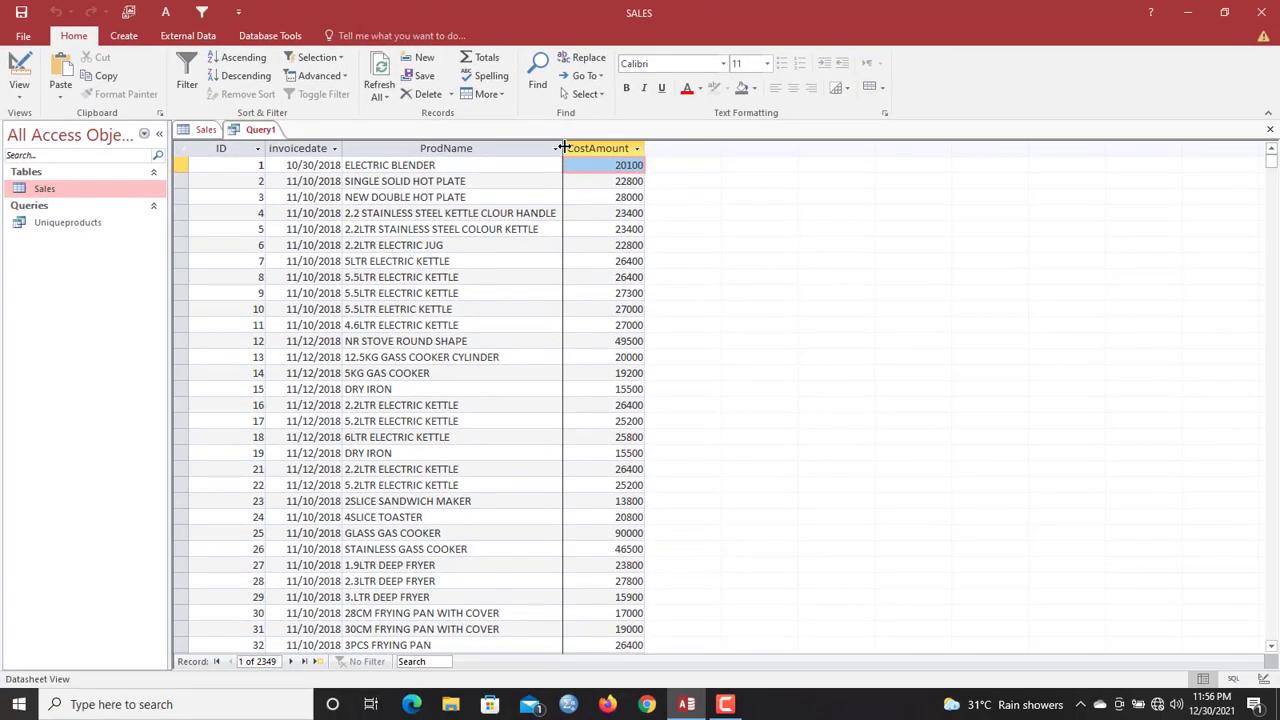
left_click_drag(563, 147, 518, 148)
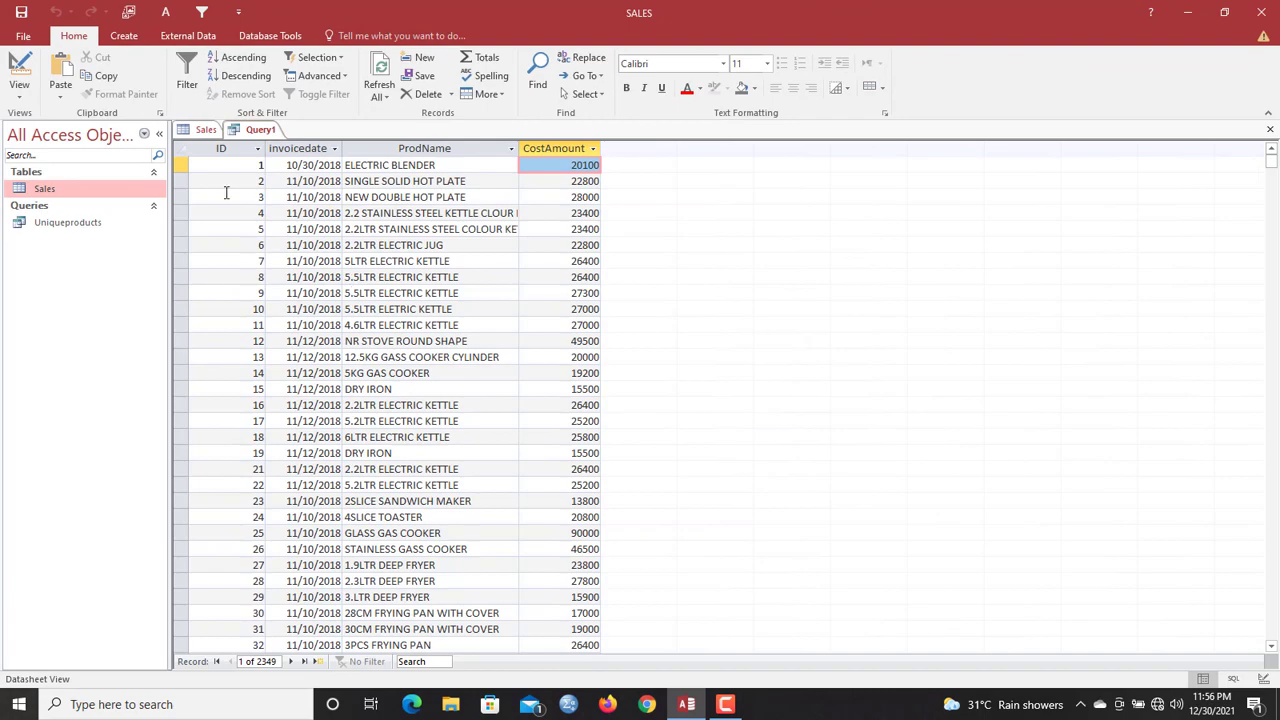
left_click(202, 40)
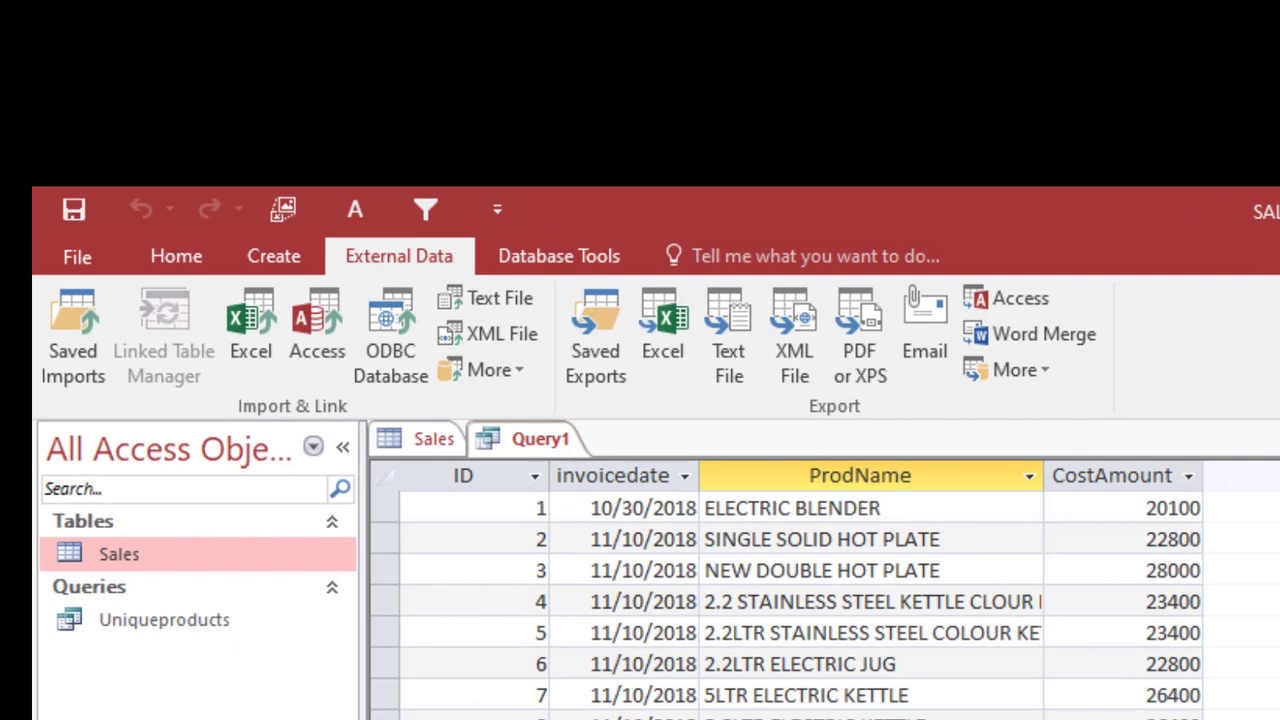
key("ctrl+p")
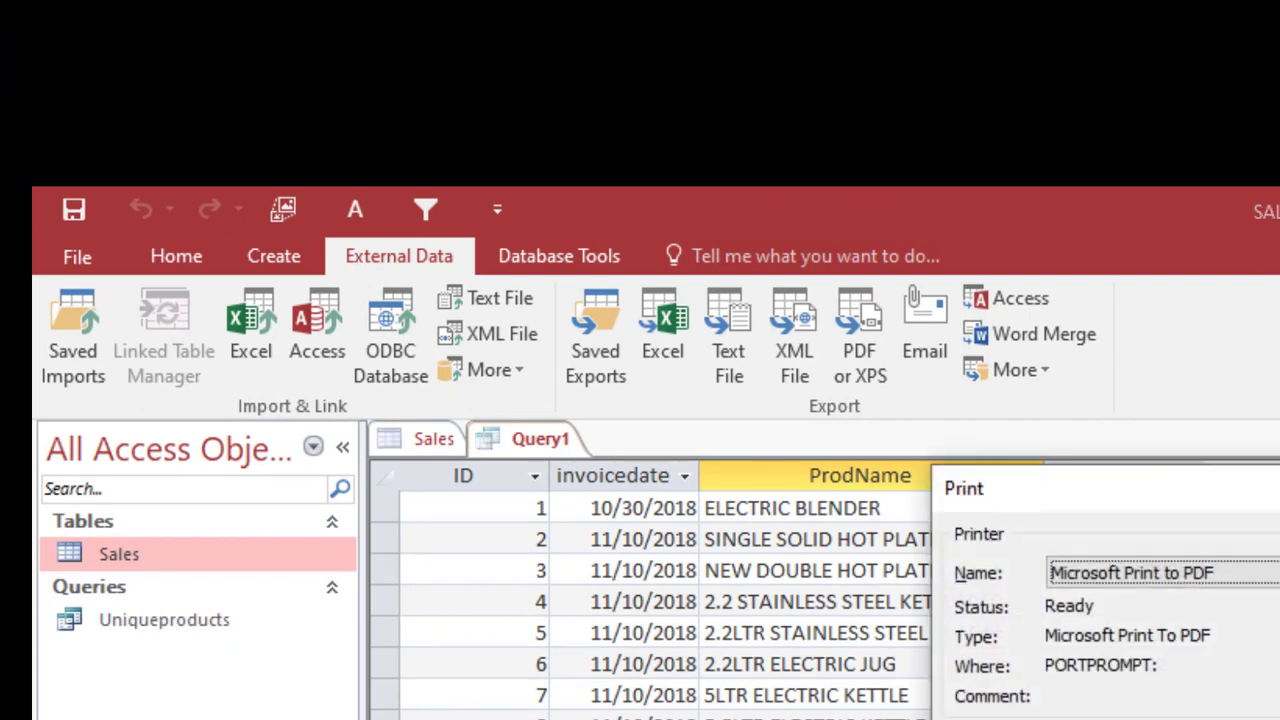
key("Escape")
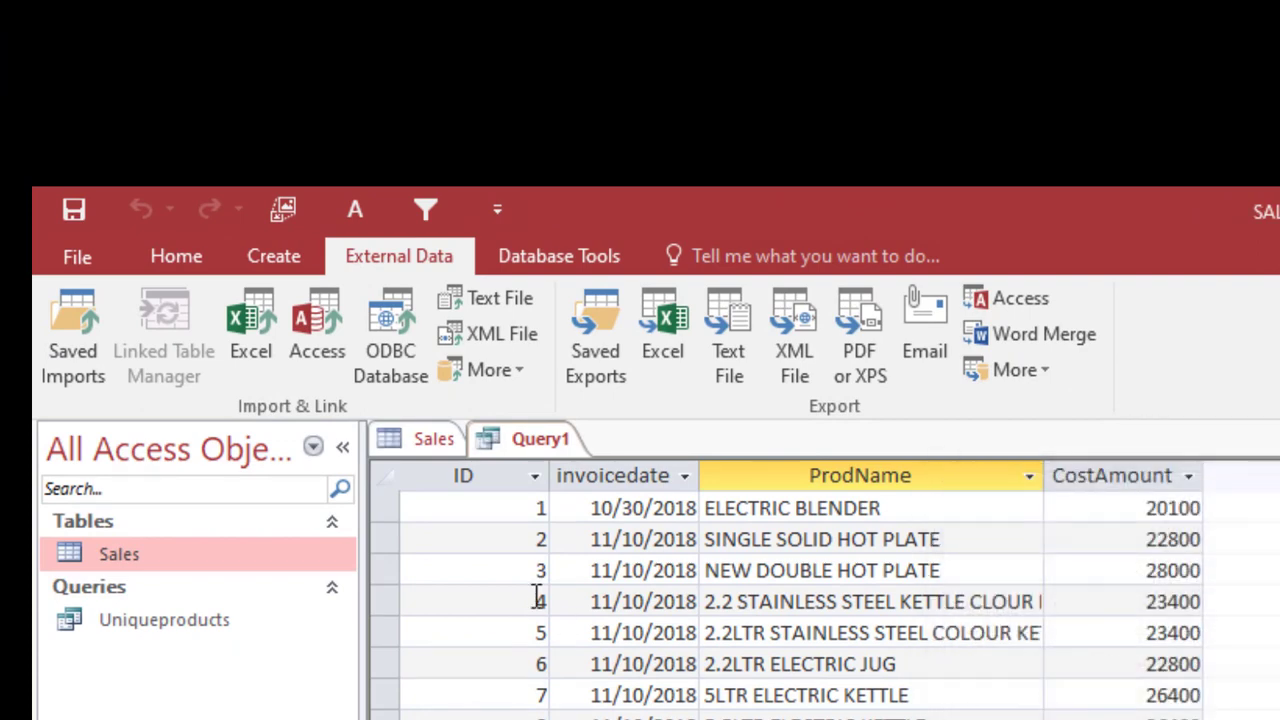
right_click(538, 447)
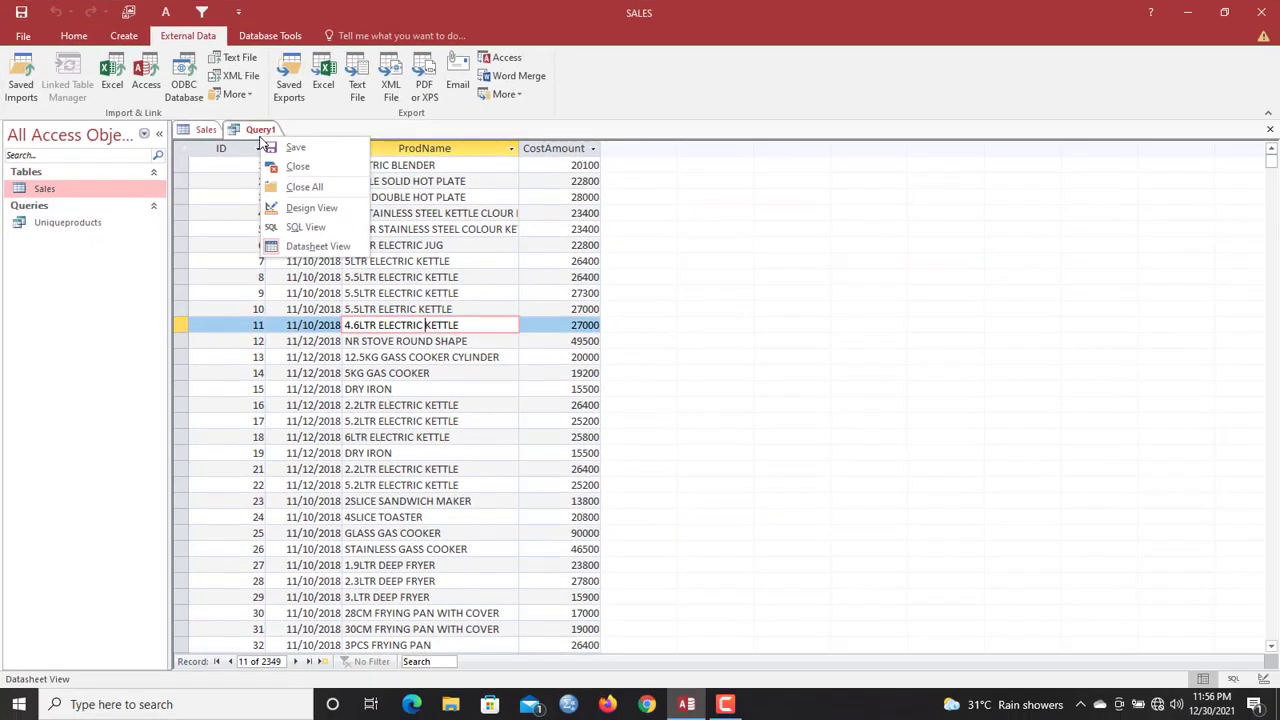
left_click(311, 192)
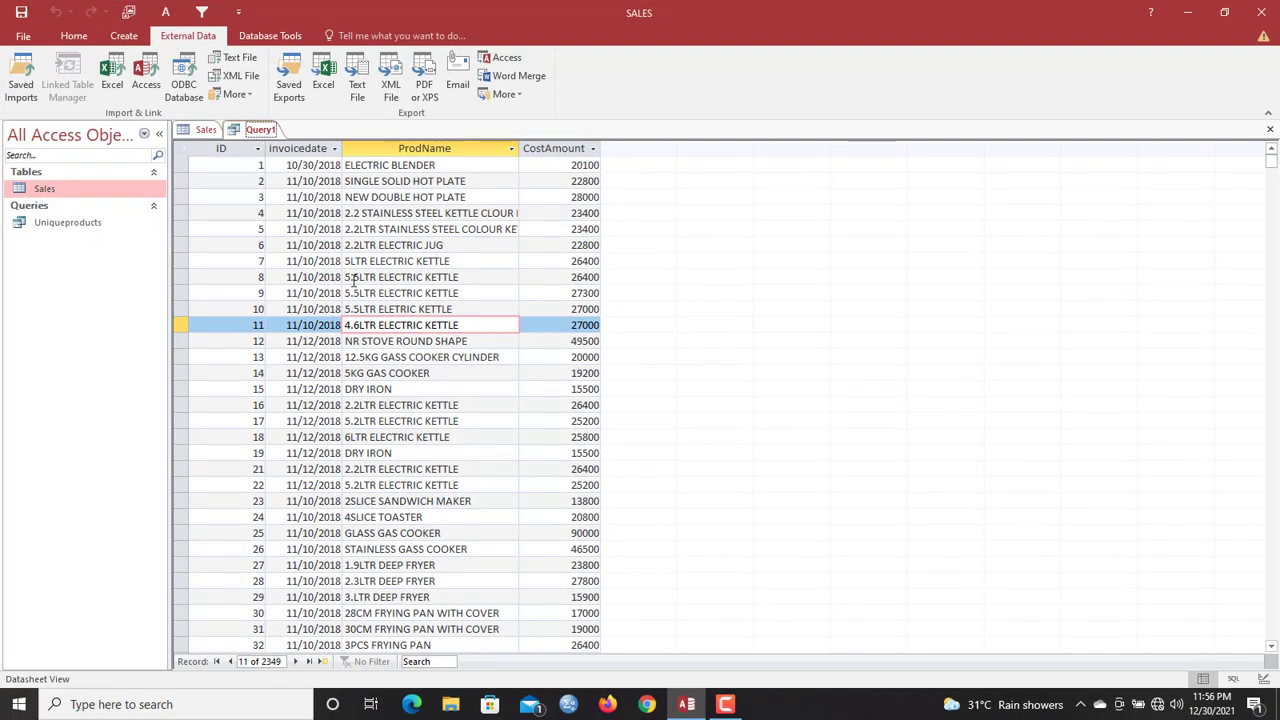
Step: Return Query1 to SQL View and replace the whole statement with "SELECT * from Sales"
right_click(263, 140)
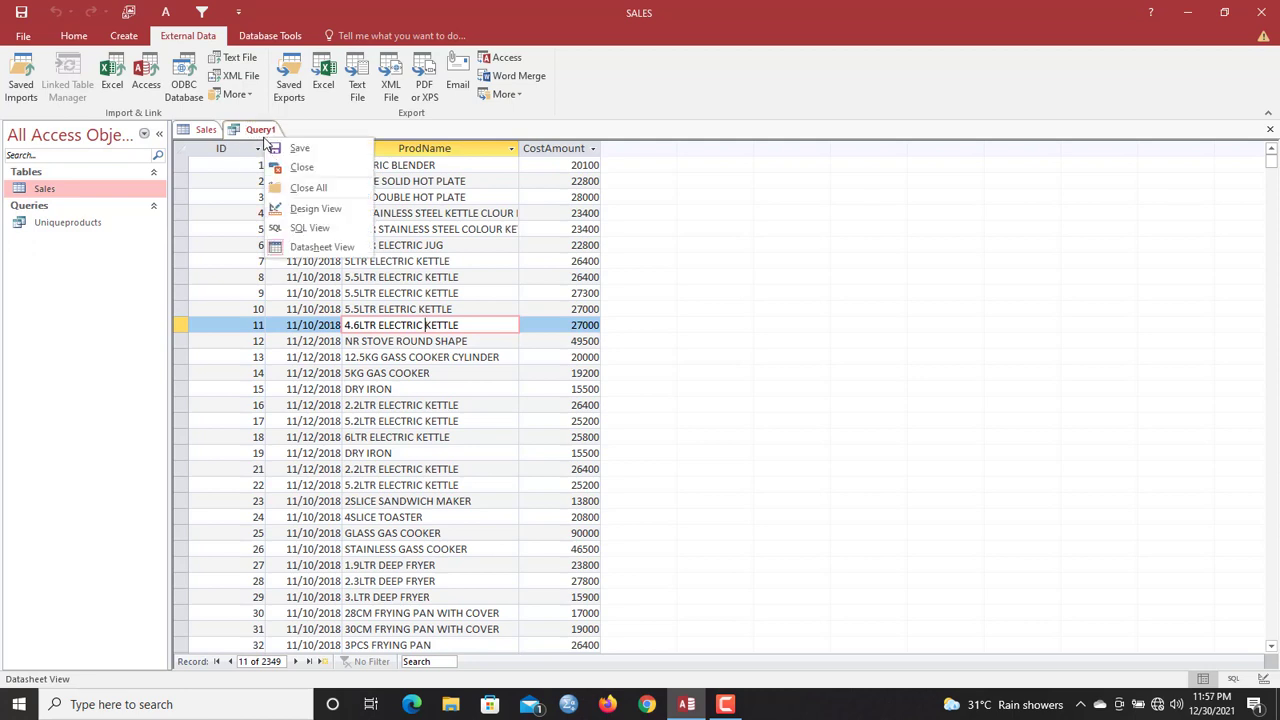
left_click(312, 212)
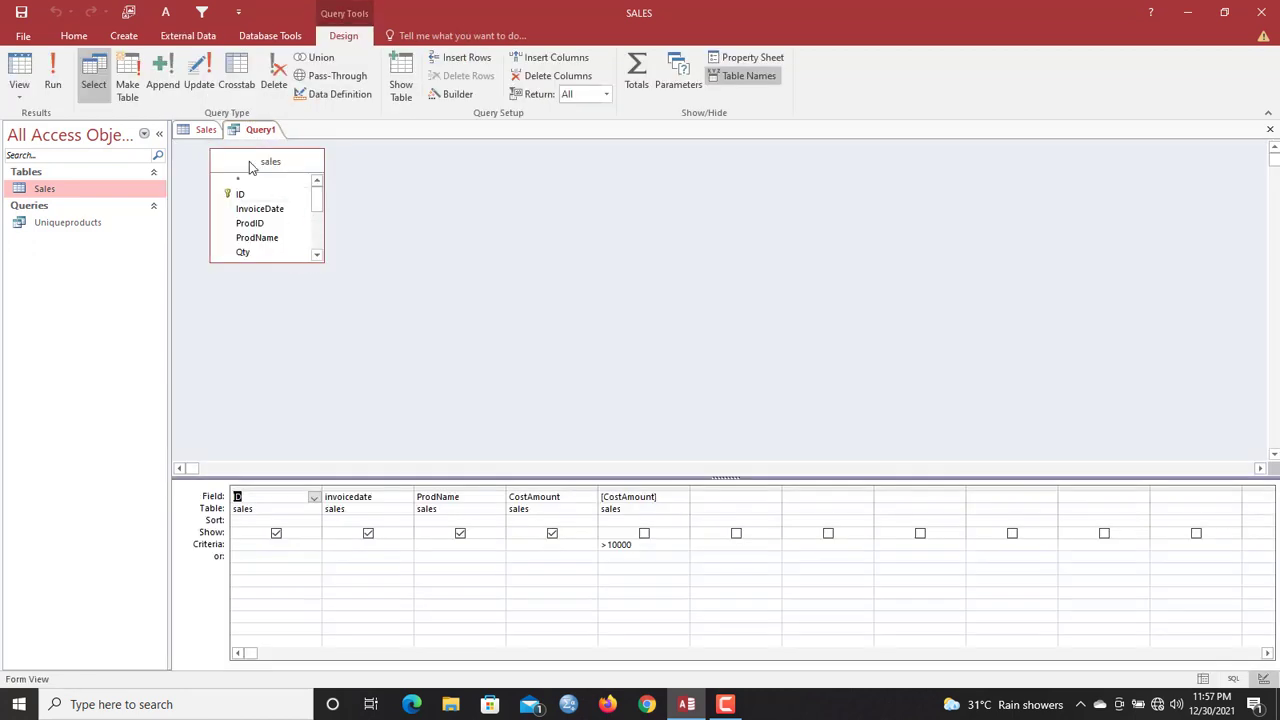
right_click(256, 135)
left_click(312, 232)
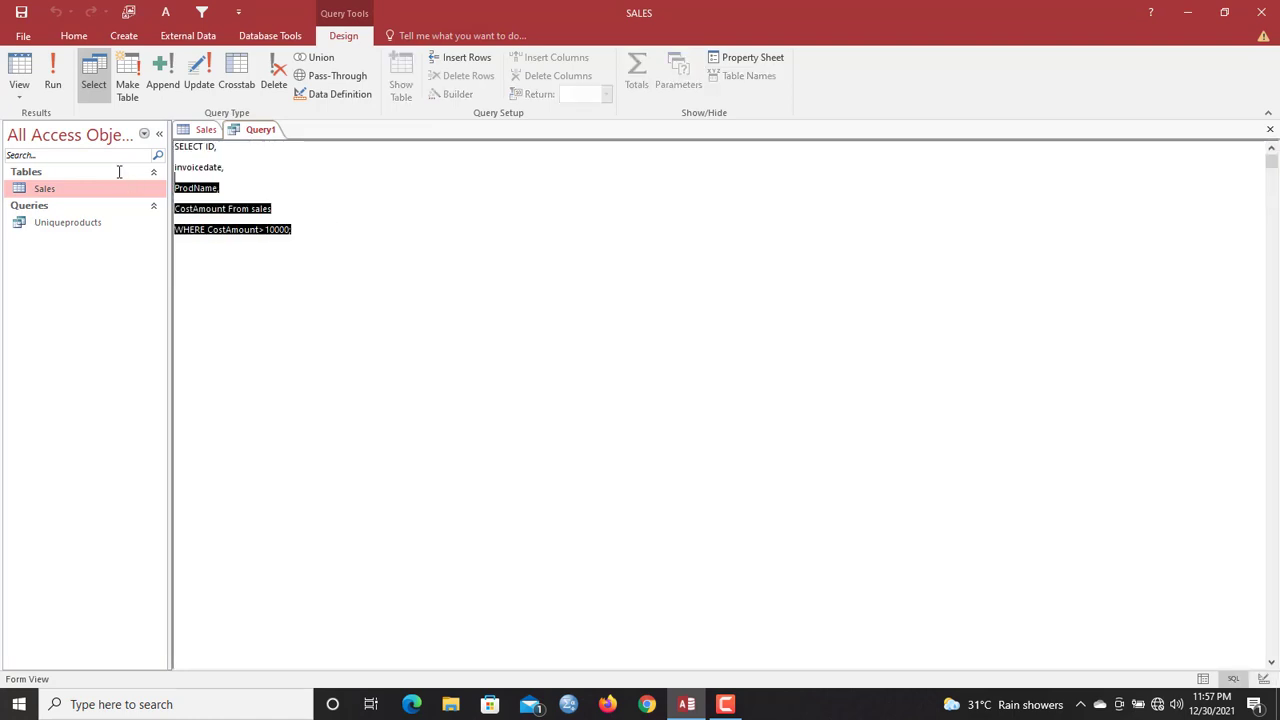
key("Delete")
type("SELECT ")
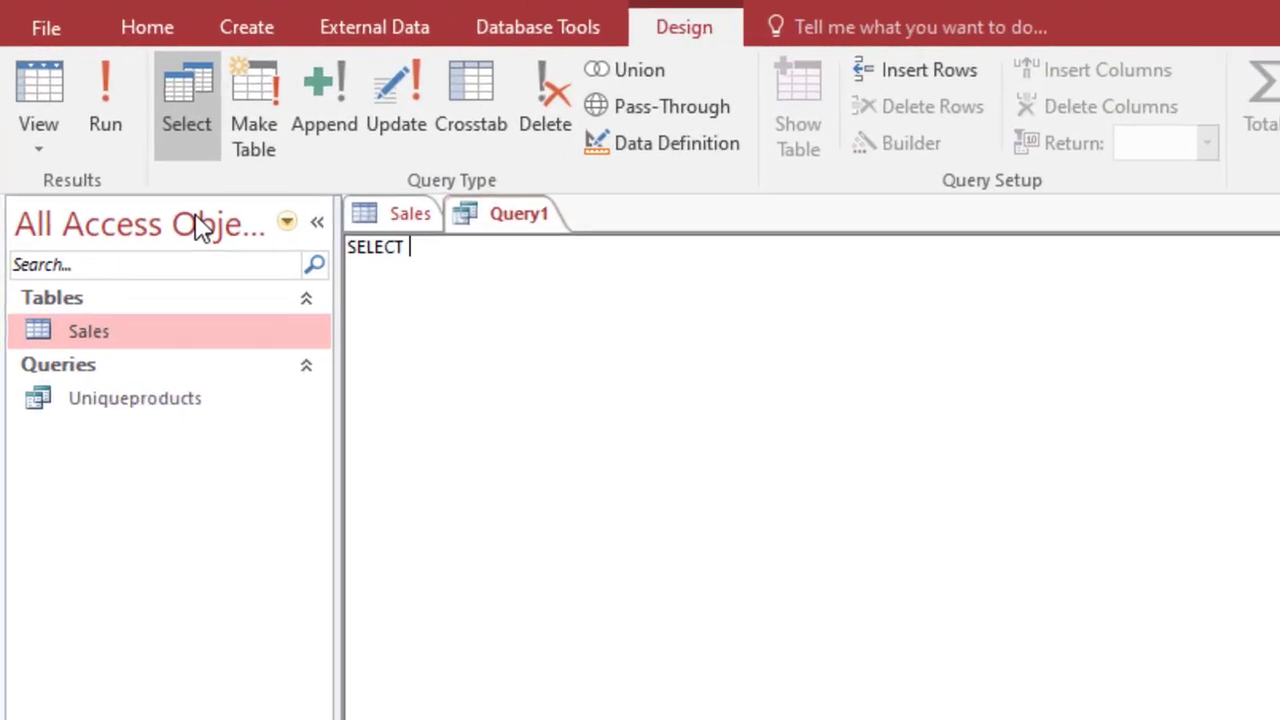
type("&")
key("BackSpace")
type("* from Sales")
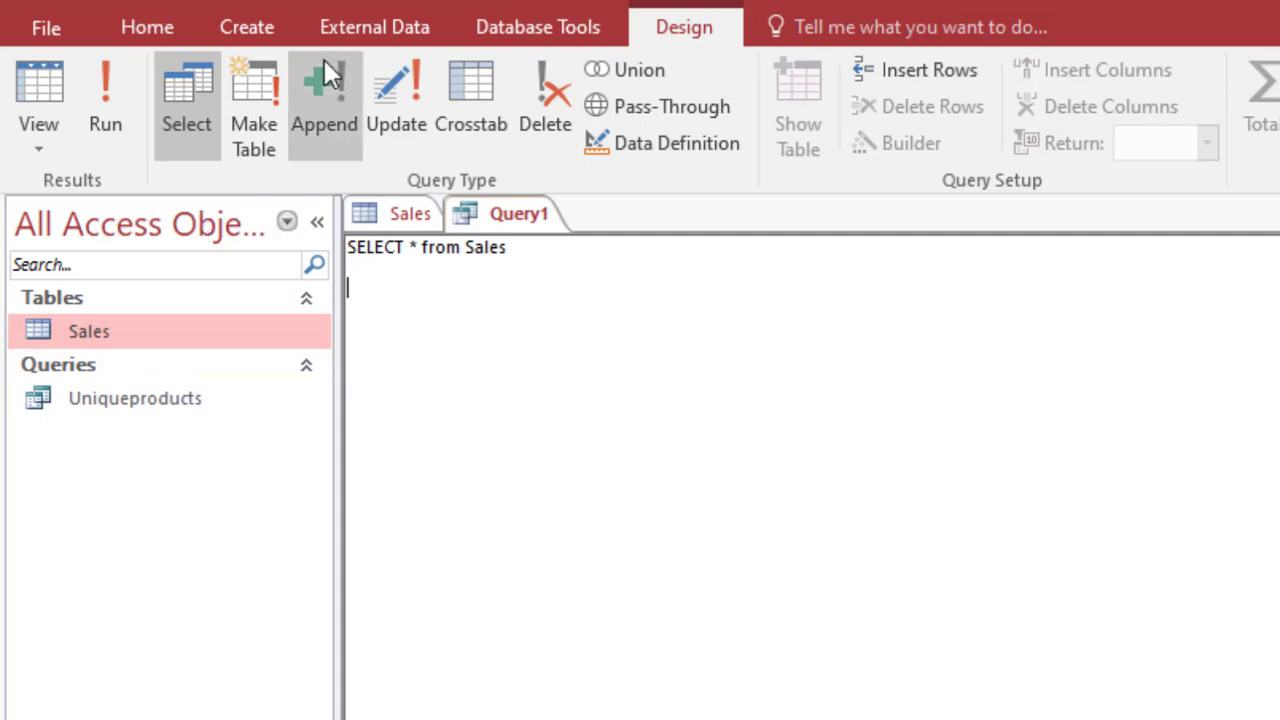
Step: Check the Sales table's field names, add "WHERE Year(invoicedate)=2019;" on a new line of Query1's statement, and run it
left_click(403, 215)
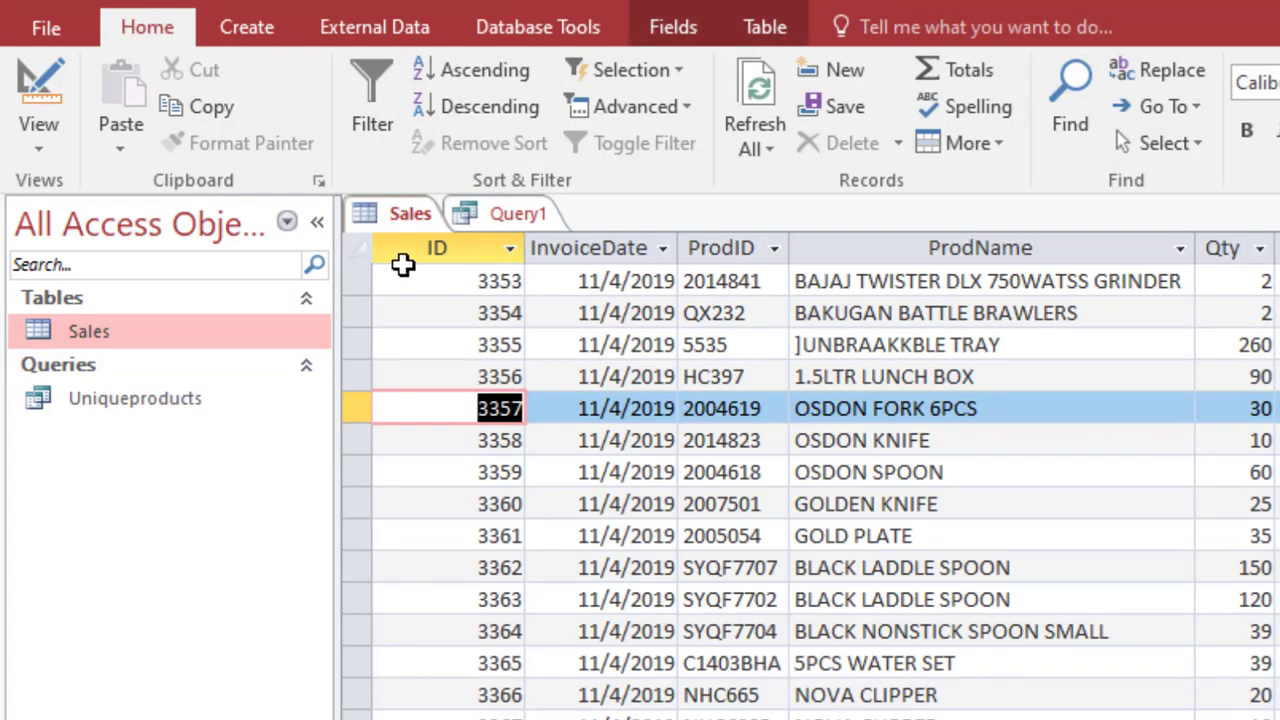
left_click(512, 214)
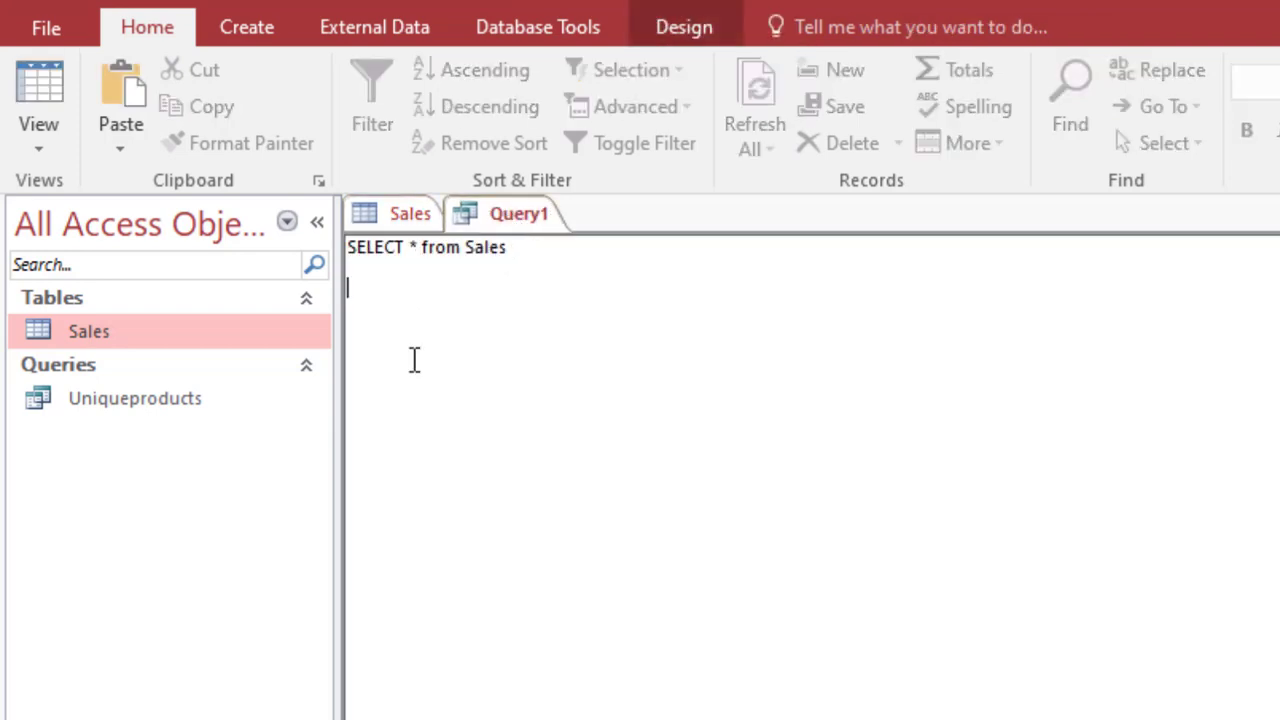
type("Where")
key("BackSpace")
key("BackSpace")
type("HERE")
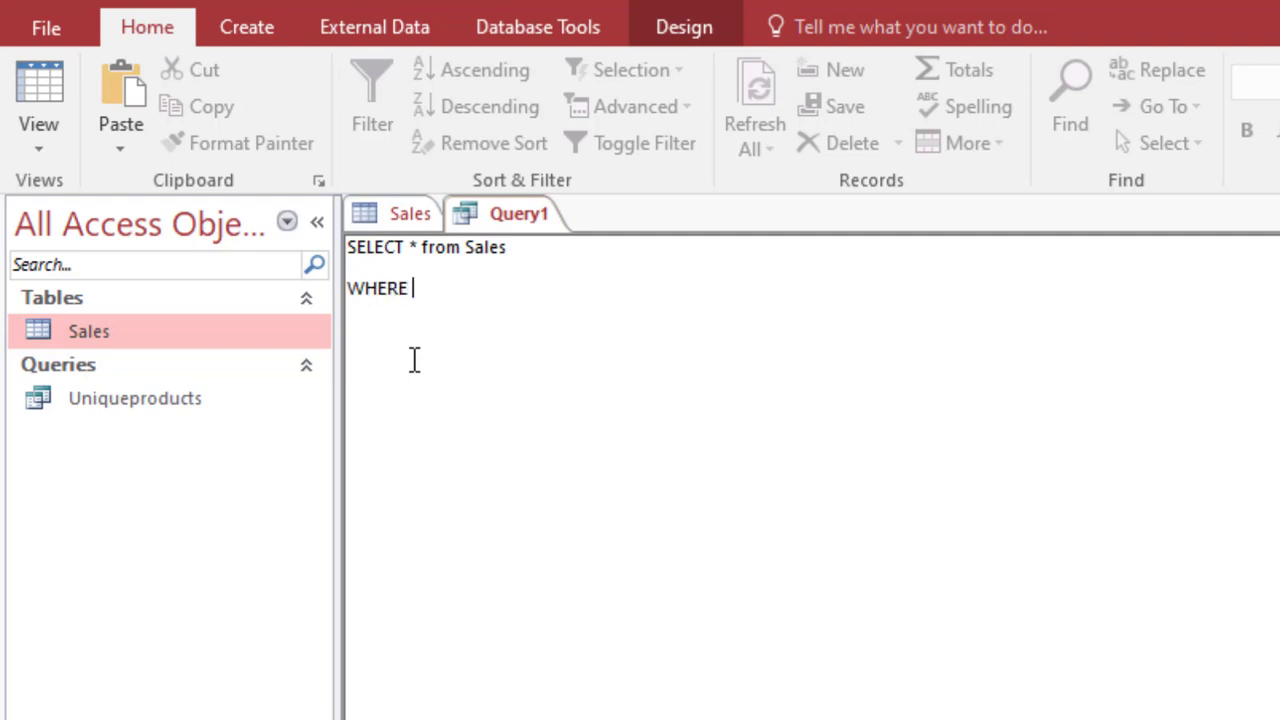
type(" Year(invoicedate")
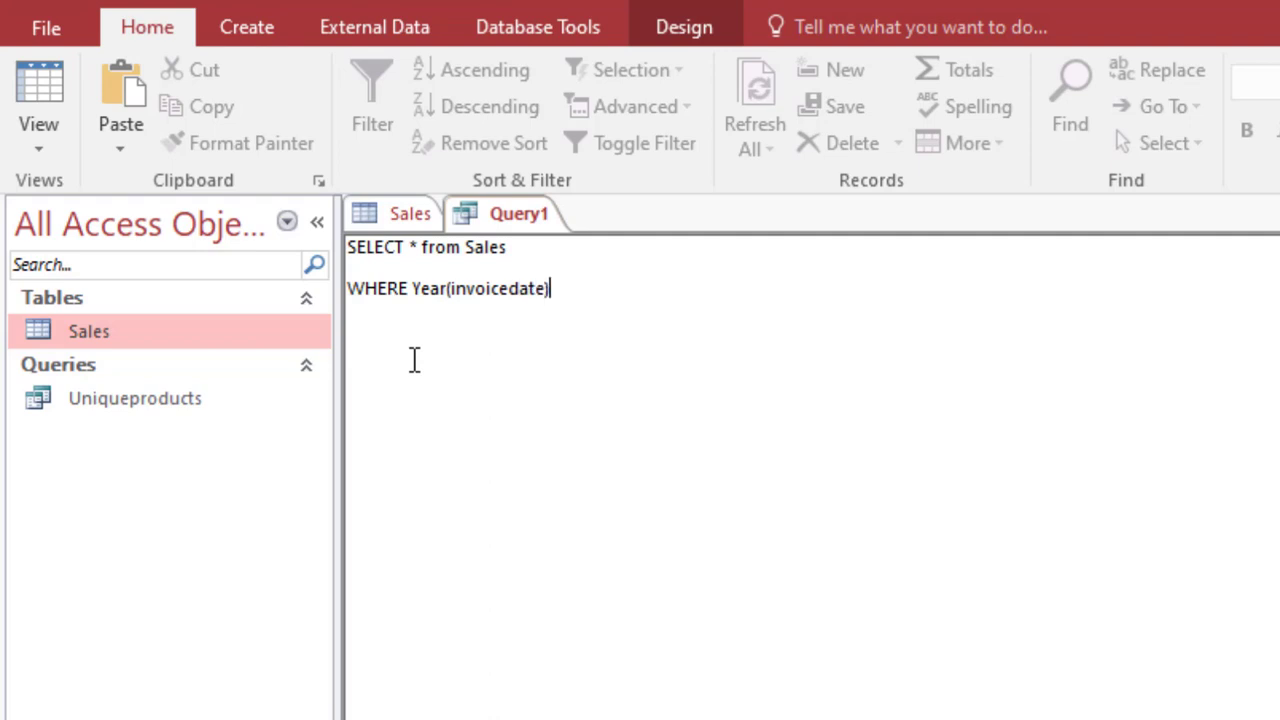
type(")=2019;")
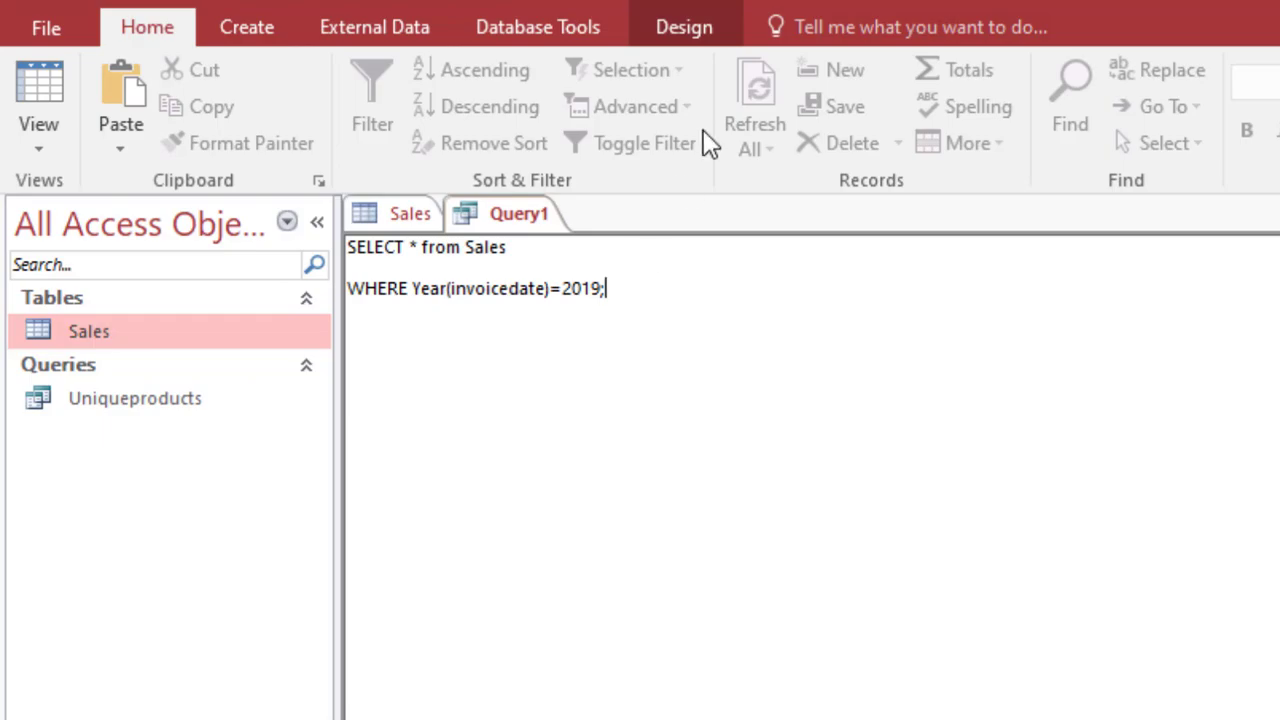
left_click(706, 35)
left_click(97, 137)
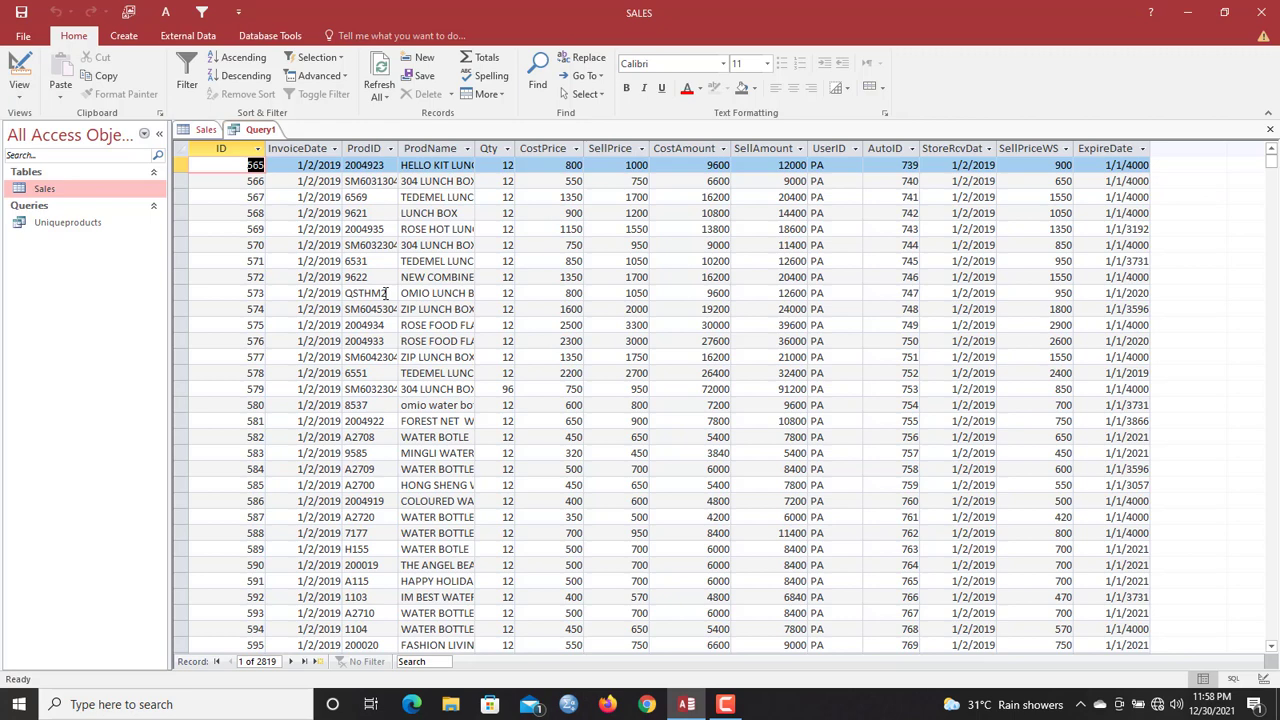
Step: Return Query1 to SQL View and change the year in the WHERE condition to 201
right_click(246, 133)
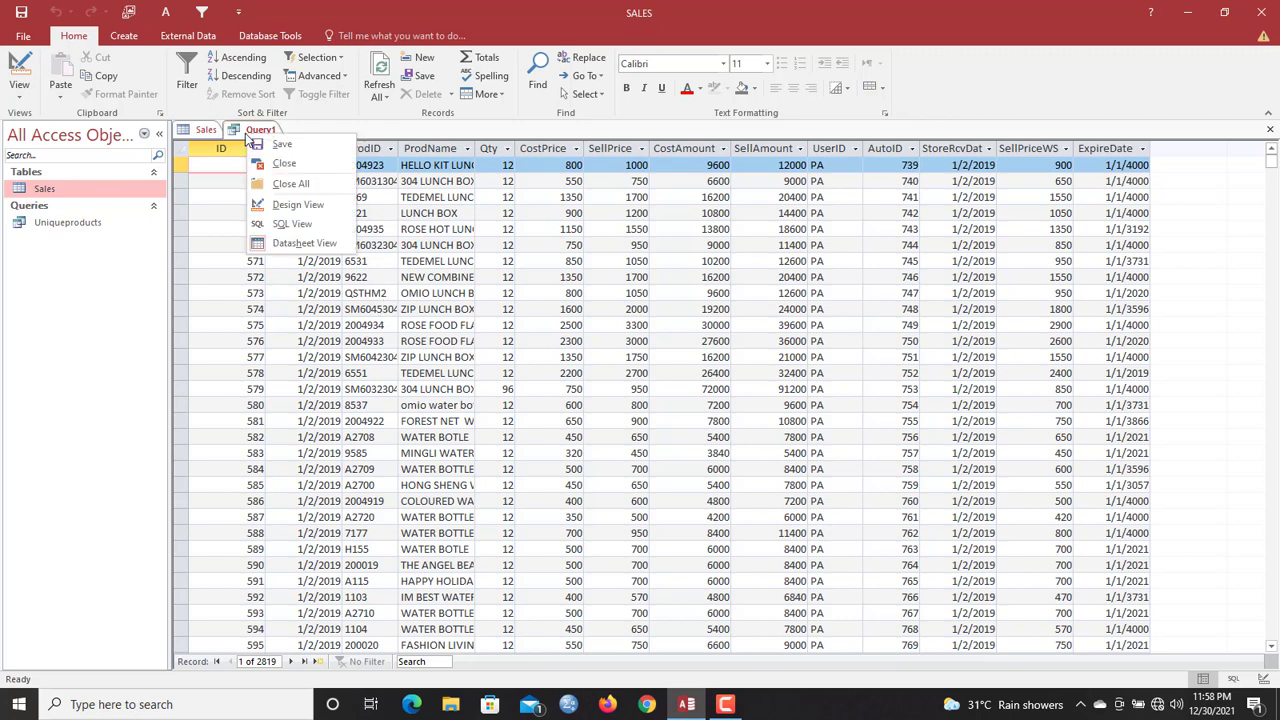
left_click(305, 224)
double_click(295, 167)
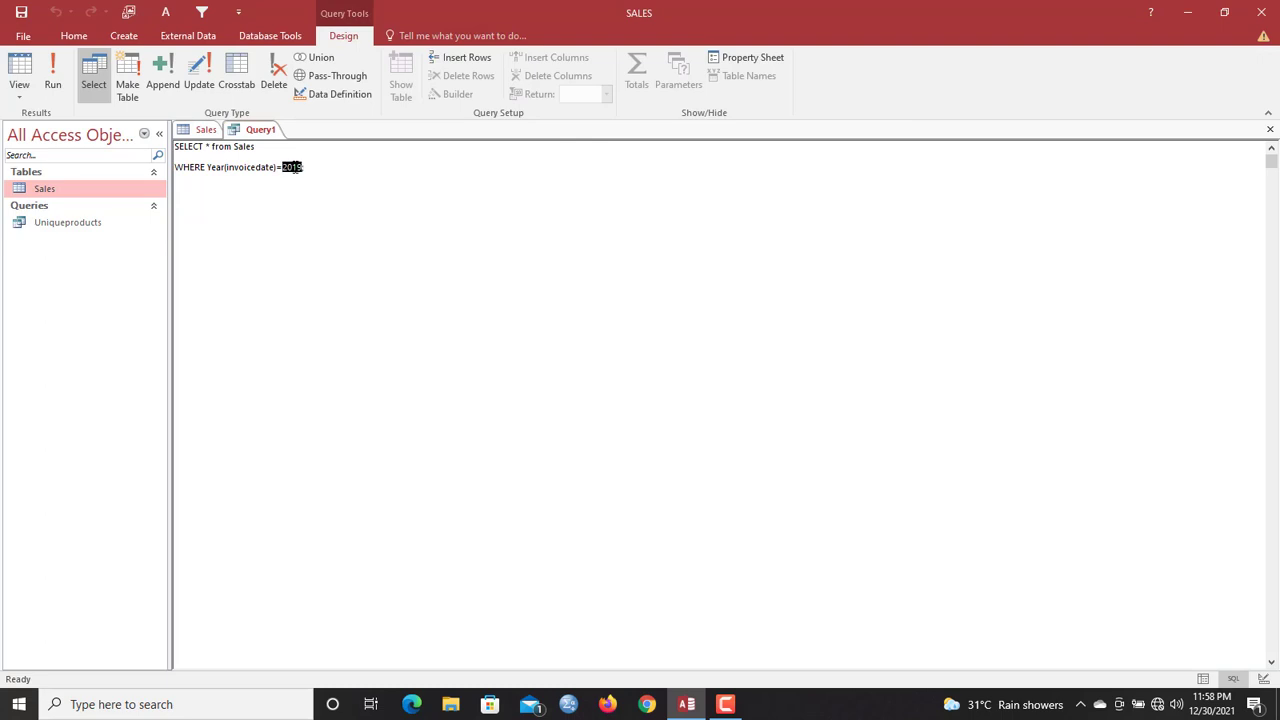
type("20")
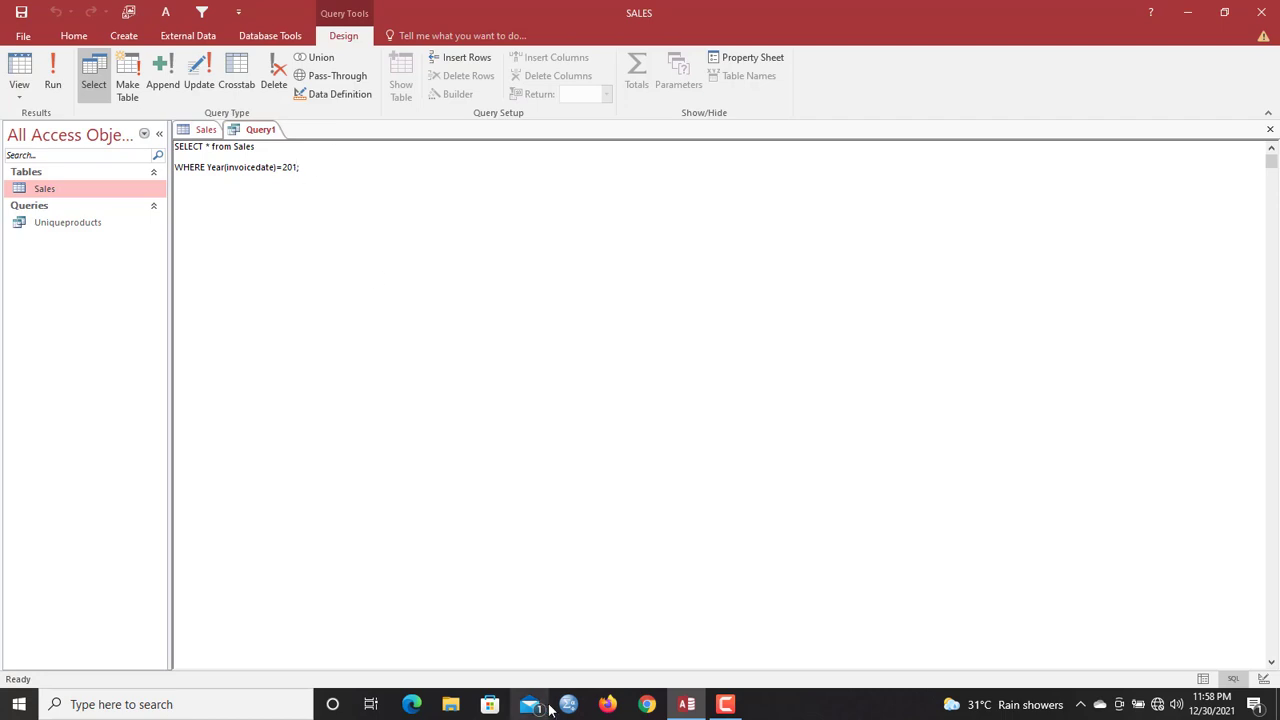
left_click(729, 710)
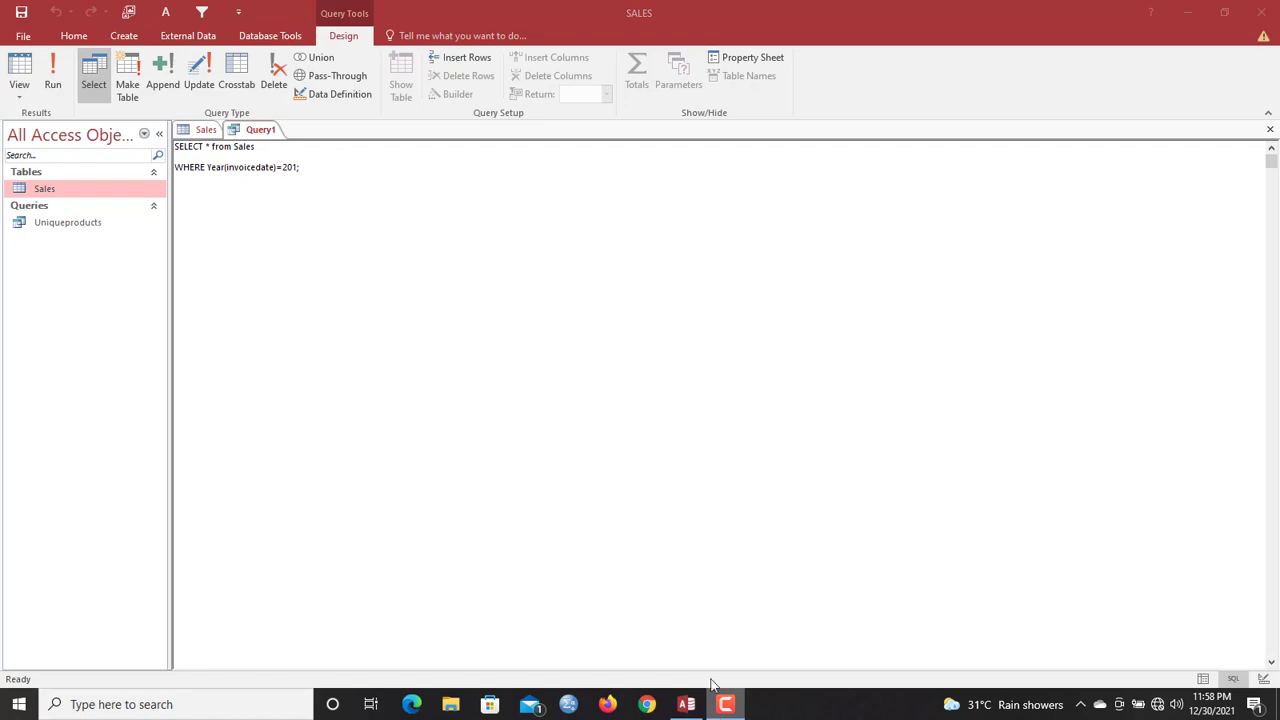
right_click(724, 704)
left_click(660, 576)
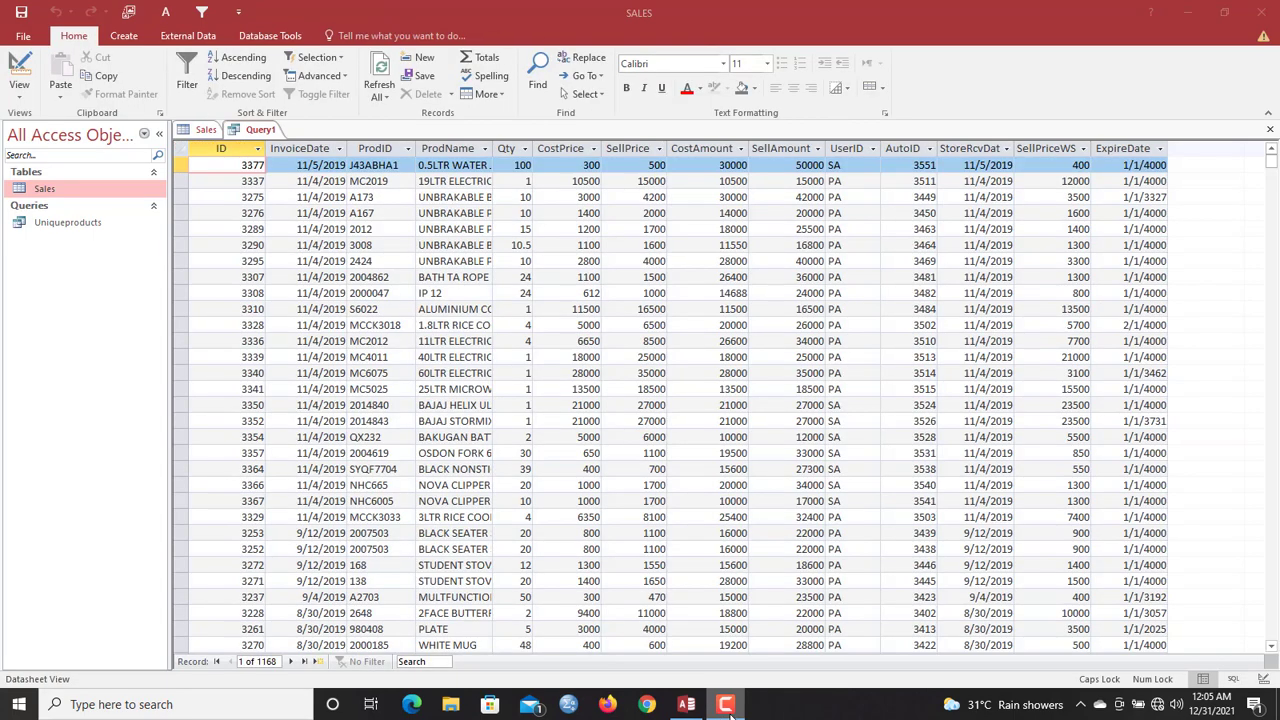
right_click(729, 708)
left_click(375, 517)
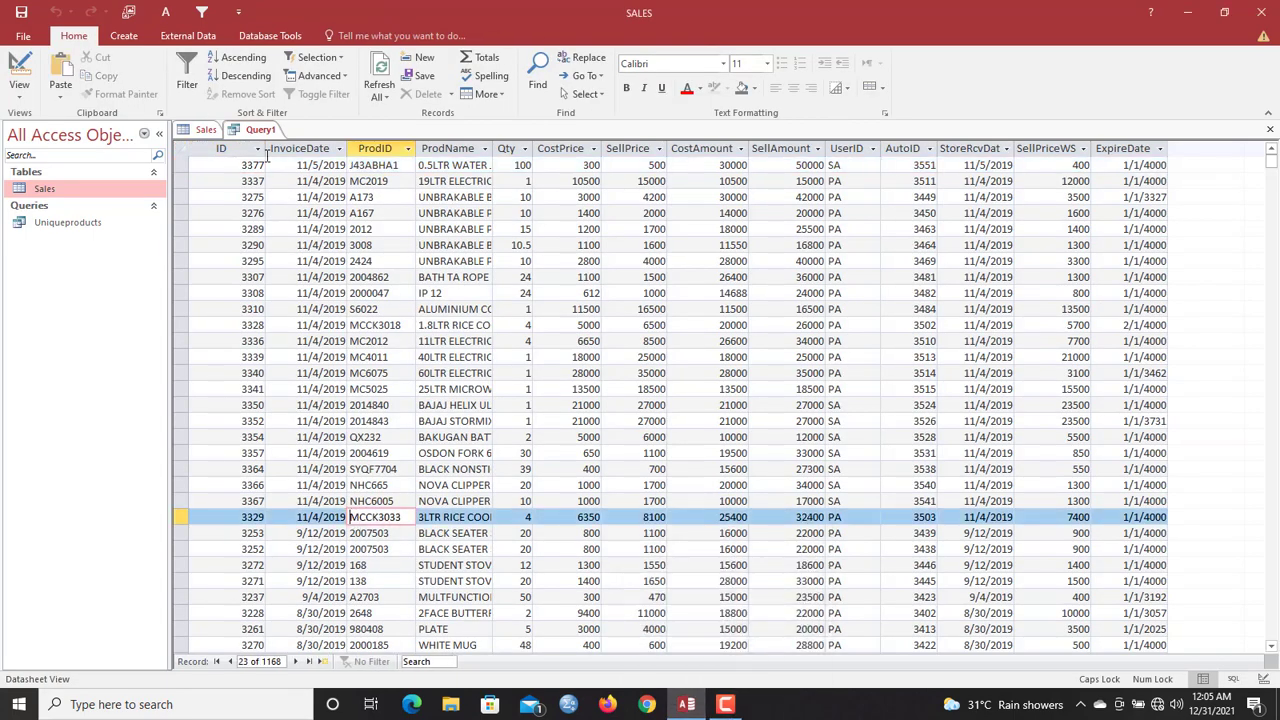
Step: Return Query1 to SQL View, examine its CostAmount range condition and ORDER BY invoicedate clause, and run the query again
right_click(256, 130)
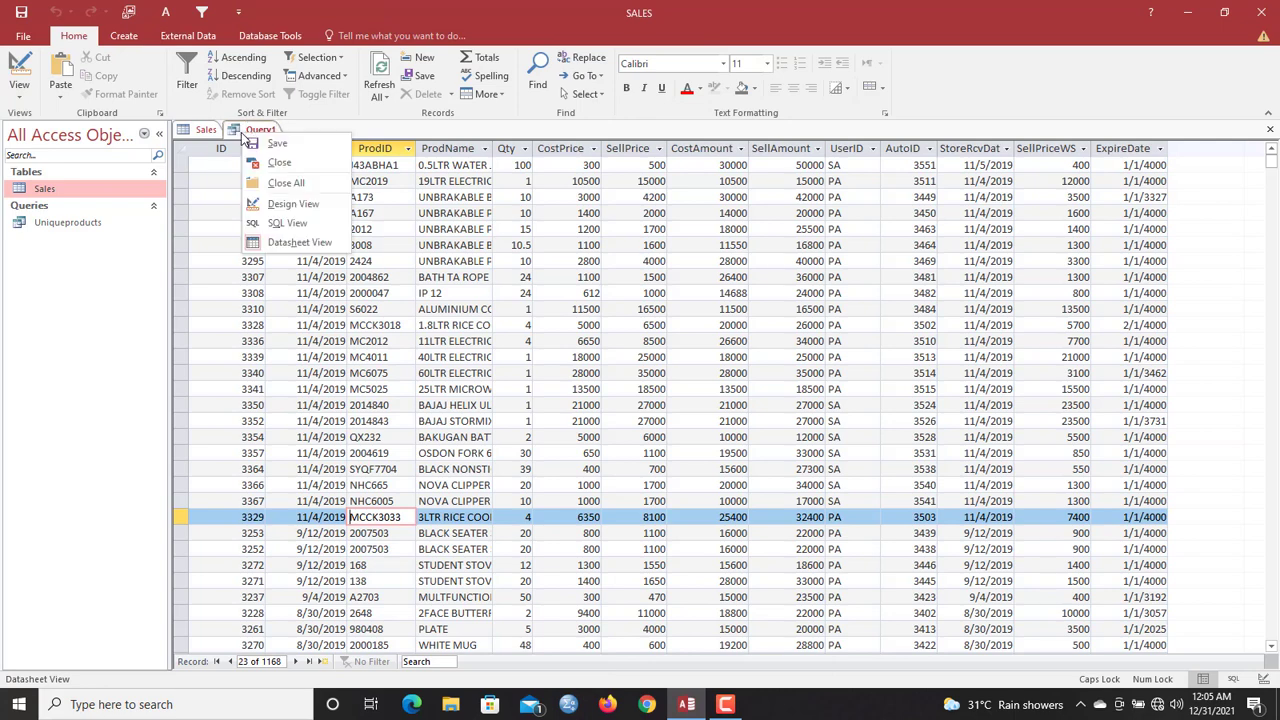
left_click(285, 222)
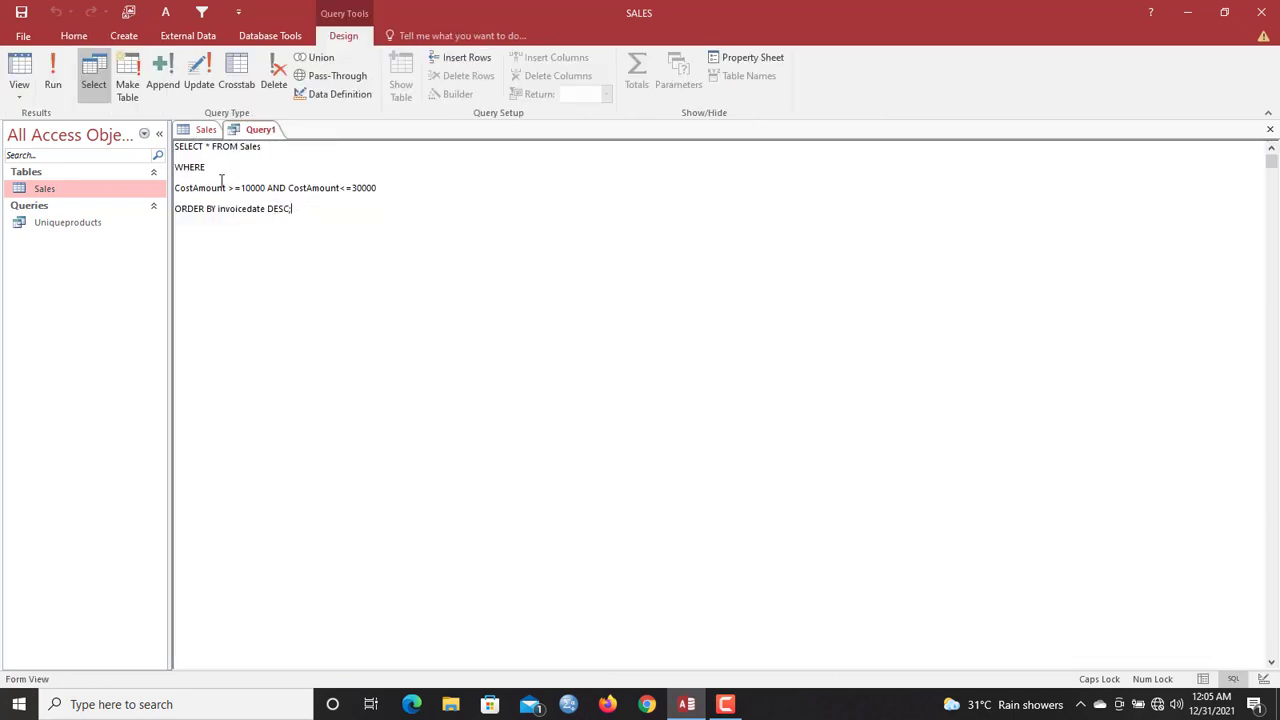
key("ctrl+a")
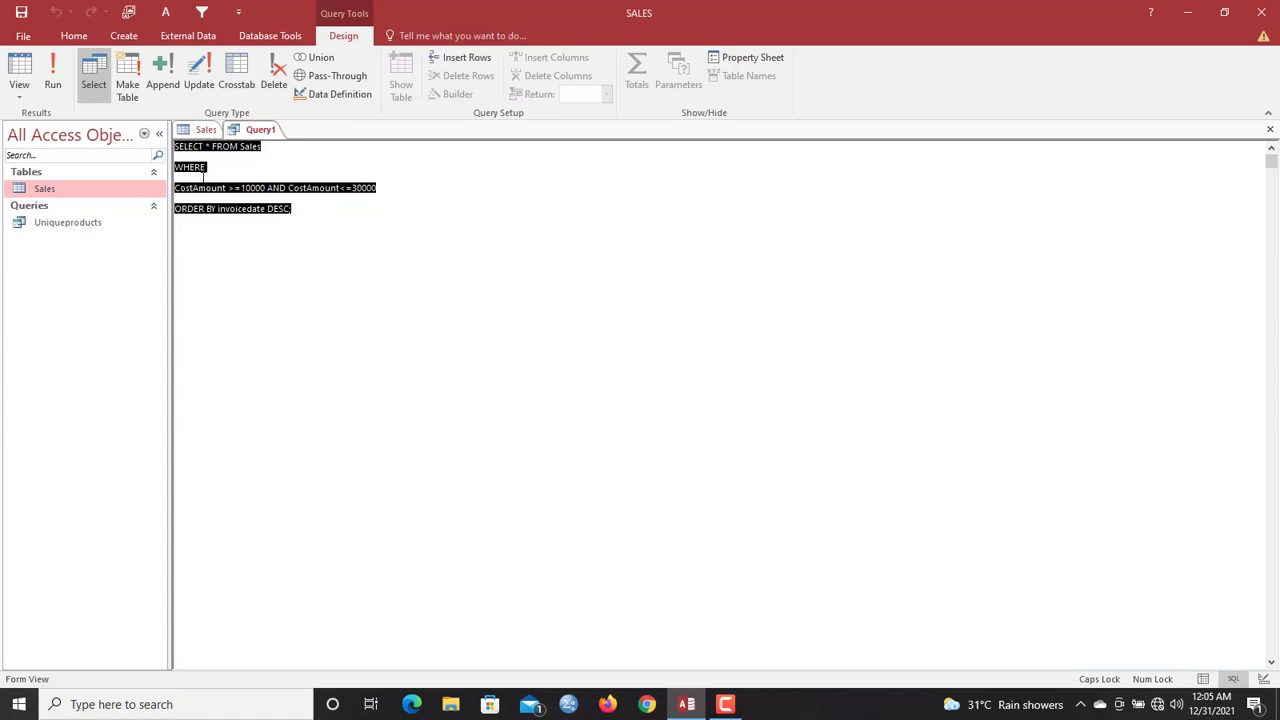
left_click(212, 166)
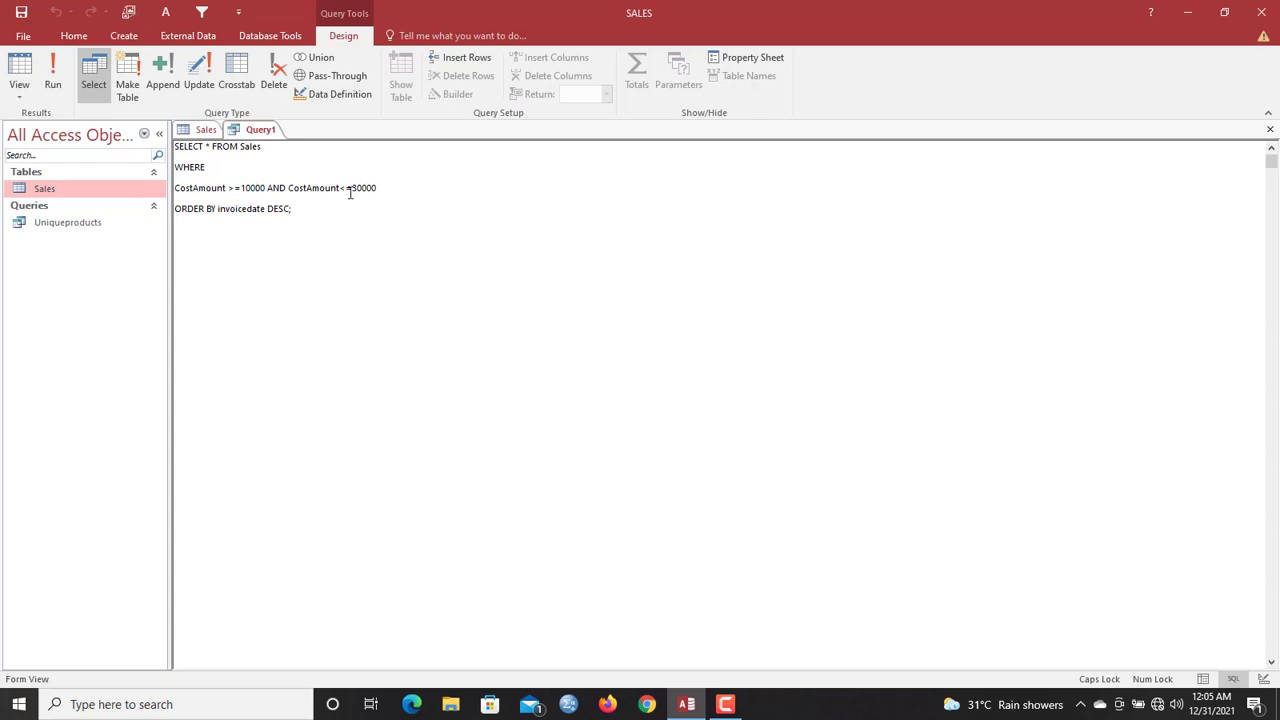
left_click(265, 210)
left_click_drag(285, 211, 195, 217)
left_click(240, 209)
left_click(53, 90)
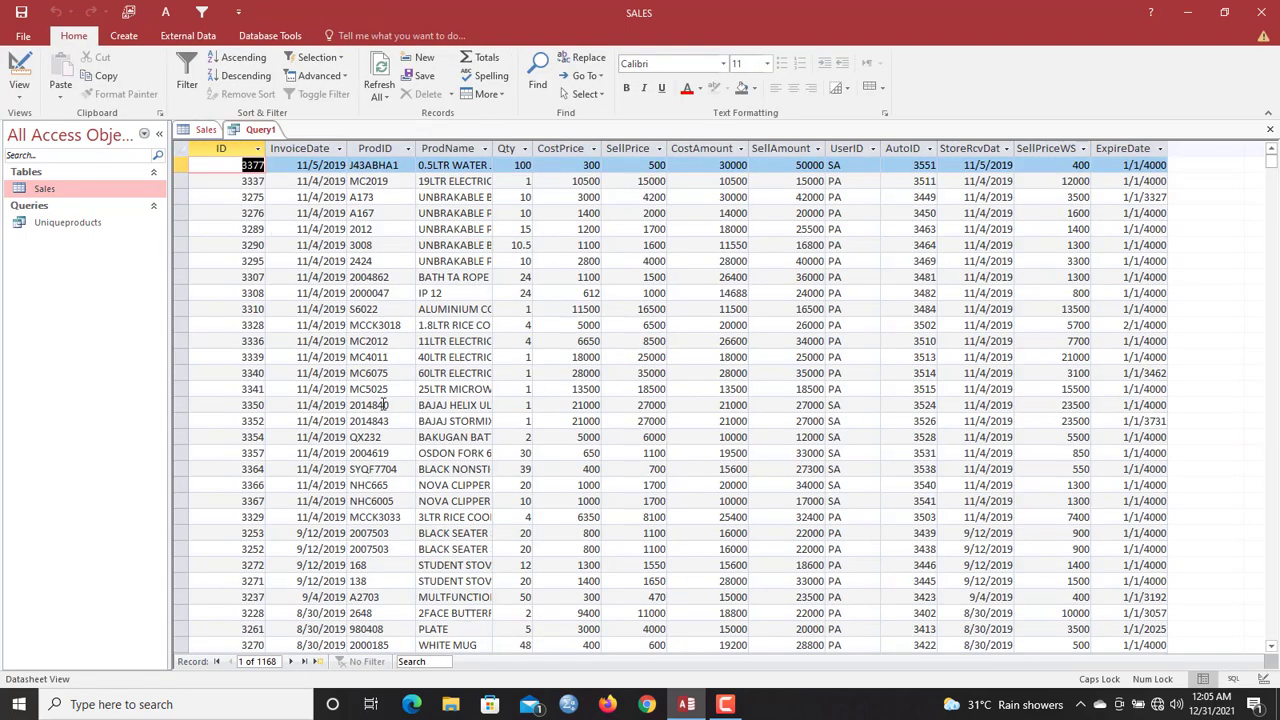